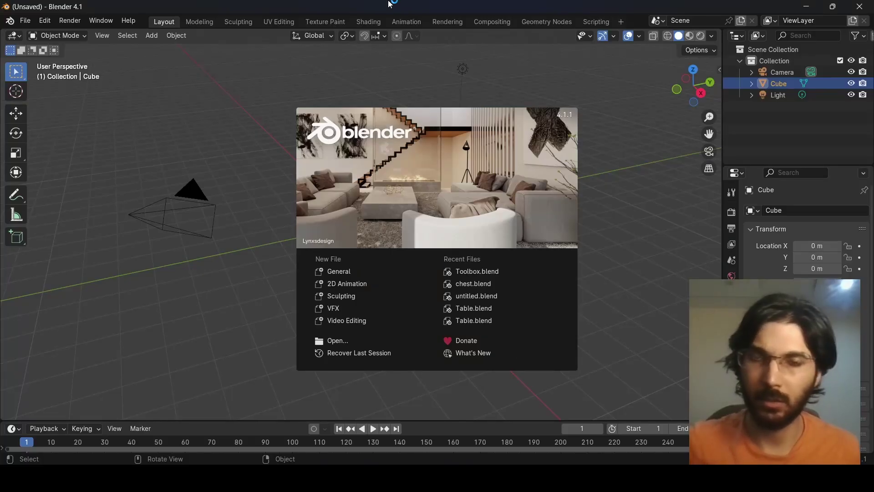
Delete the default cube and add a mesh plane at the origin
left_click(250, 308)
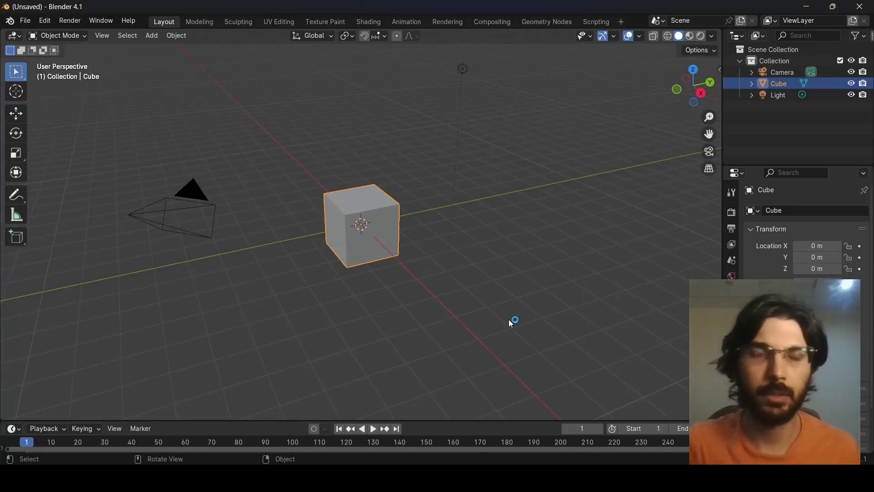
left_click(367, 225)
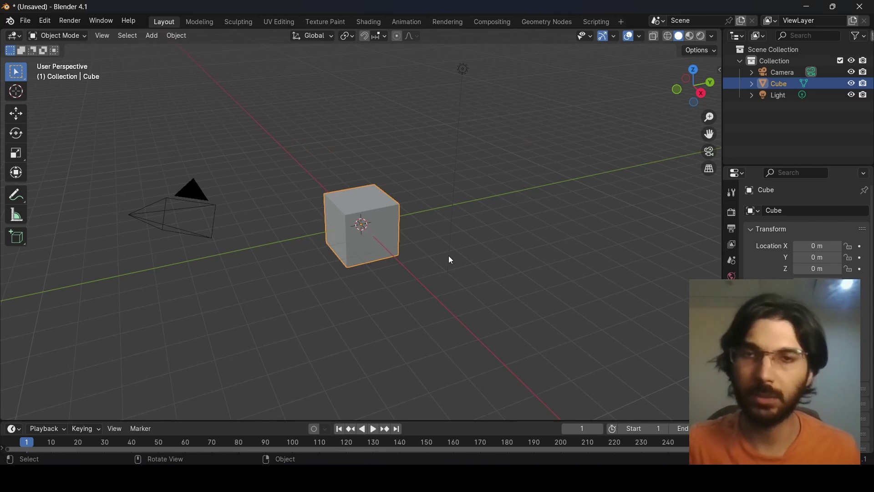
key("Delete")
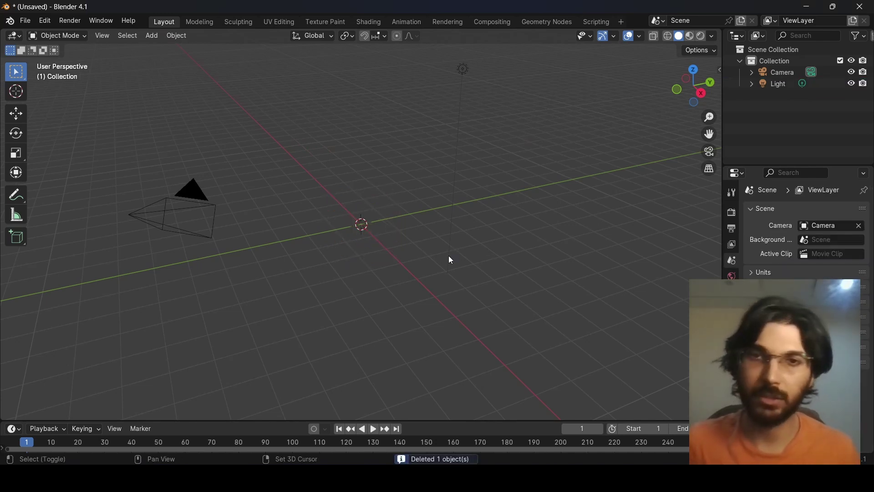
key("shift+a")
mouse_move(428, 245)
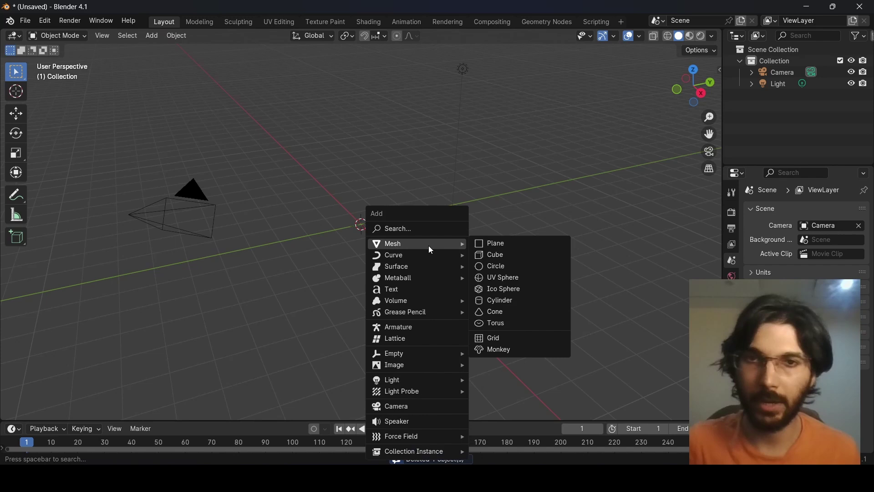
left_click(518, 249)
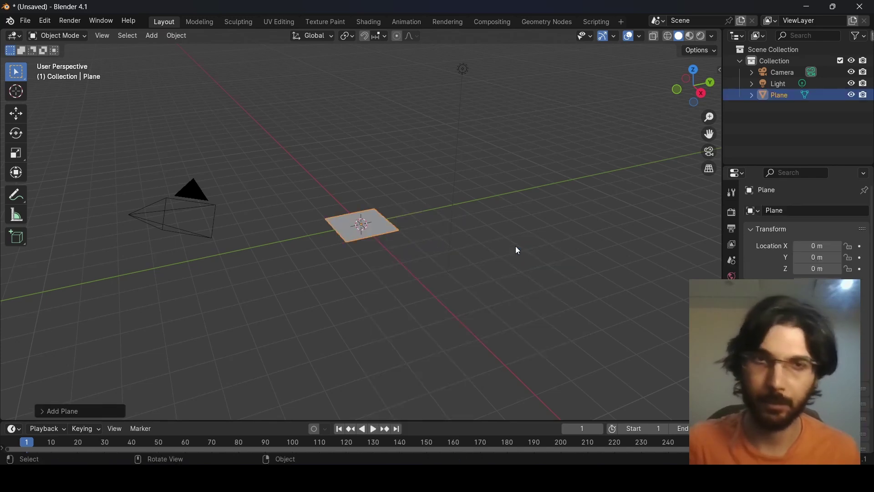
Duplicate the plane in place and scale the copy along the X axis by a factor of about 3
scroll(371, 196, "up", 5)
scroll(373, 199, "down", 2)
scroll(372, 197, "down", 2)
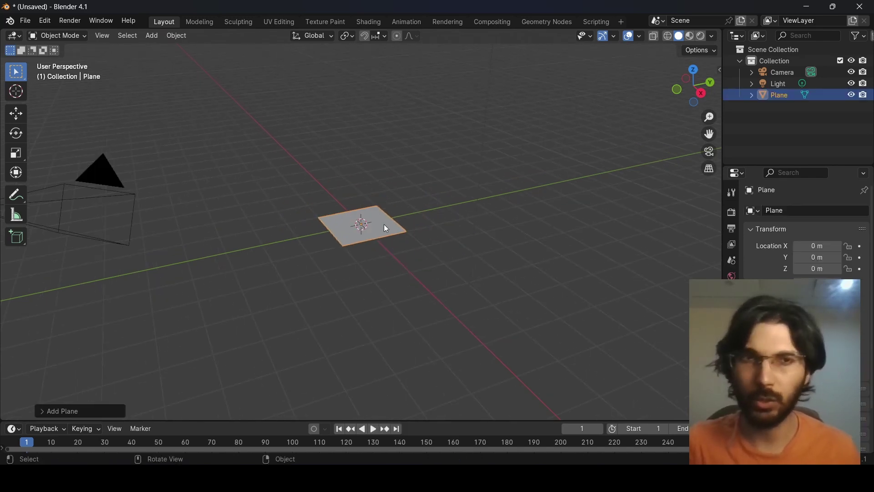
key("shift+d")
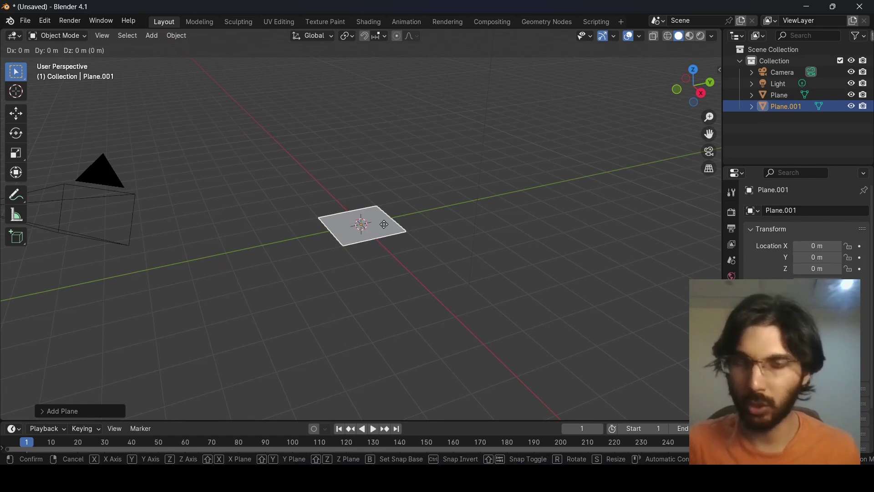
key("s")
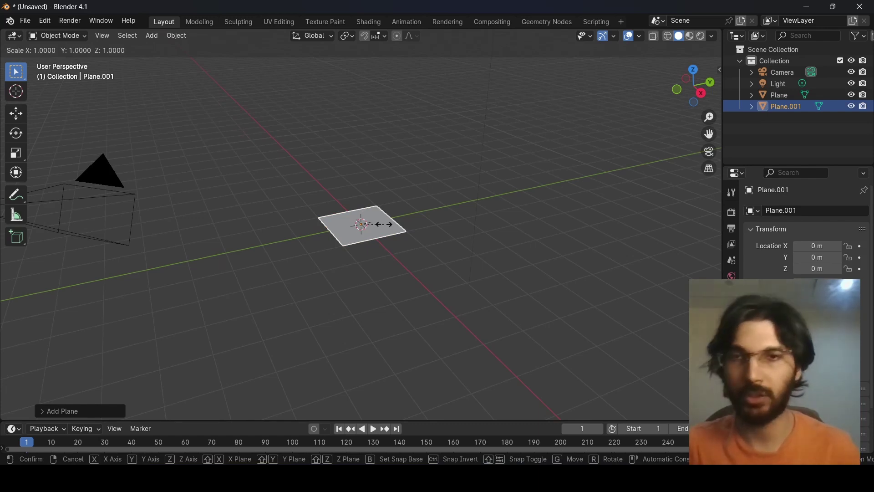
key("x")
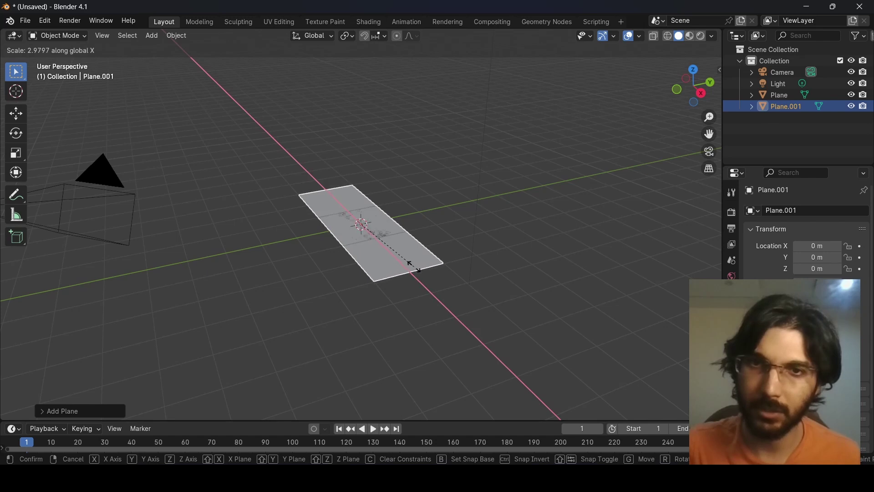
left_click(416, 271)
Rename the original square plane to "base" and hide it in the viewport
scroll(409, 291, "up", 5)
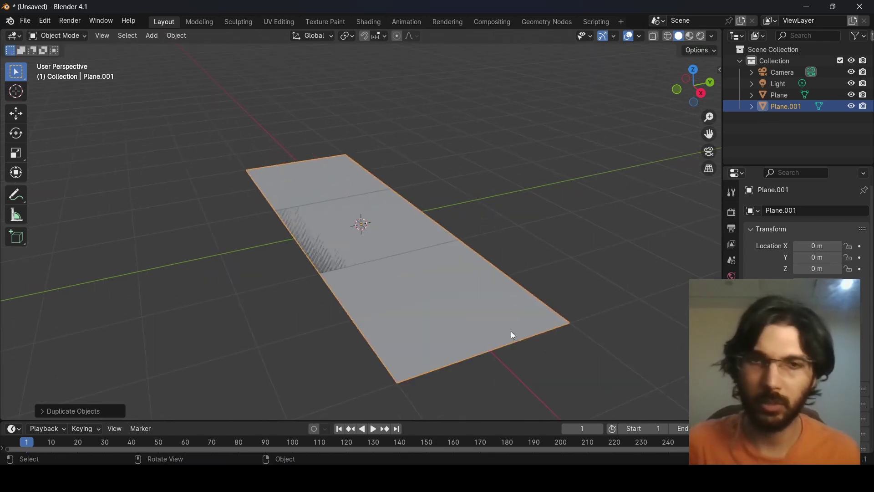
scroll(511, 339, "down", 3)
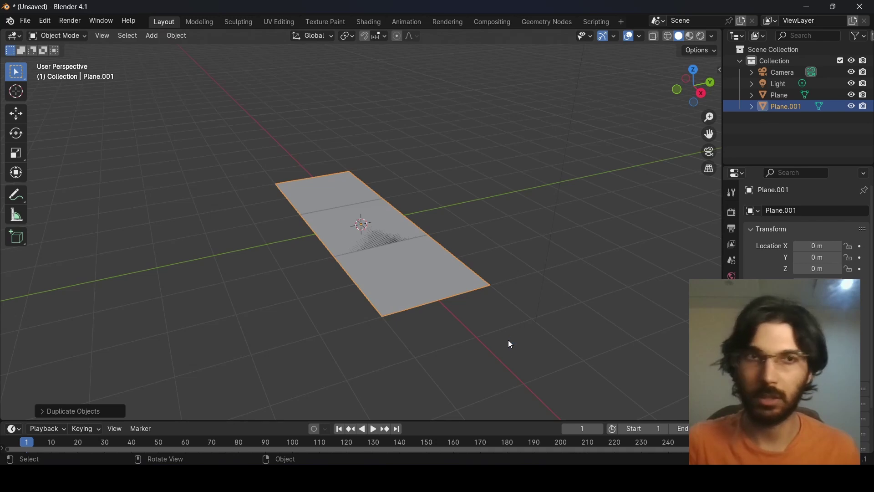
left_click(807, 95)
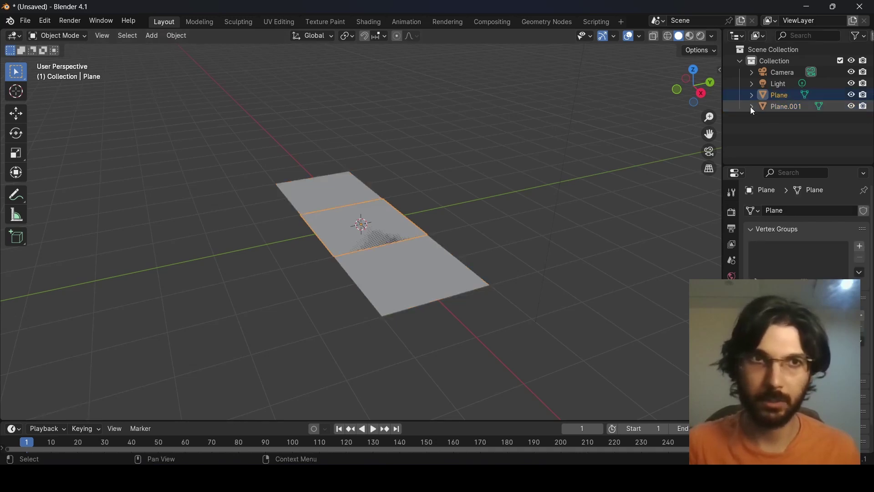
double_click(787, 95)
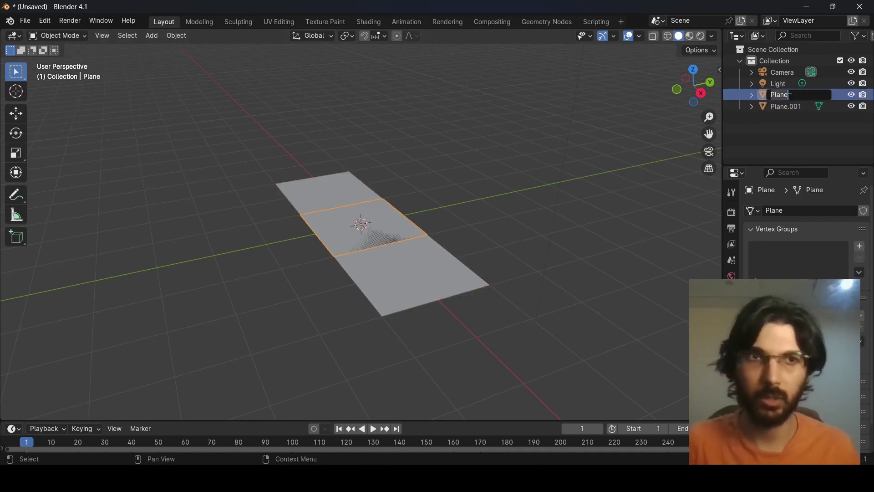
type("base")
key("Return")
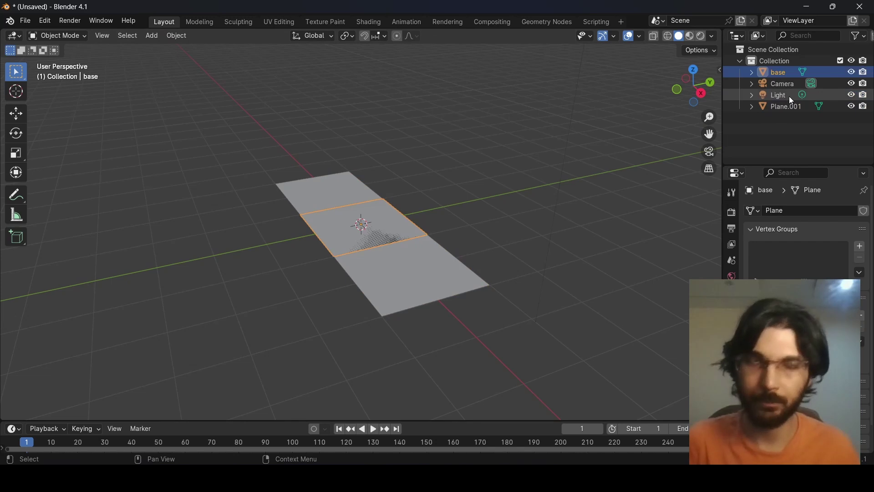
left_click(852, 72)
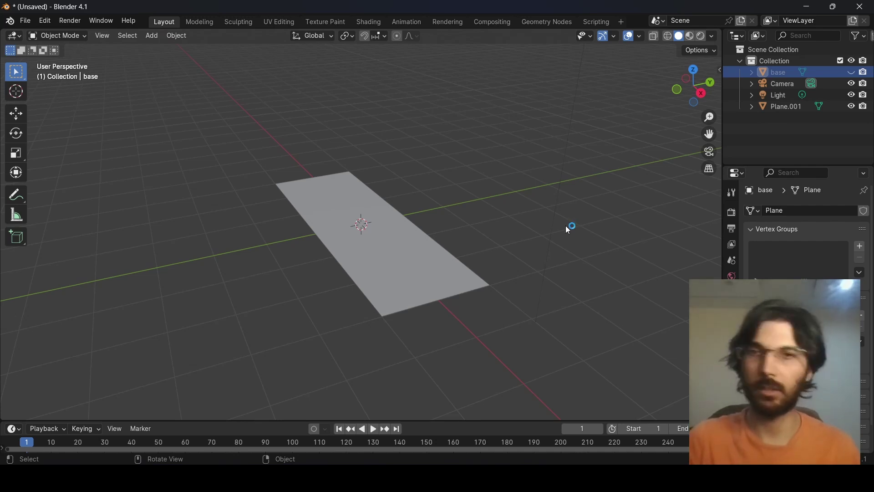
Extrude the stretched plane's face upward about 2.5 m to form a long box
key("a")
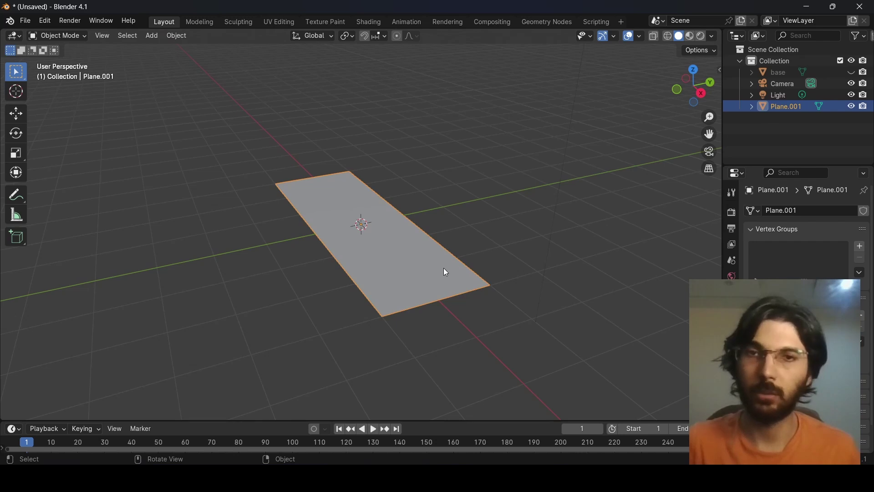
mouse_move(446, 272)
middle_mouse_down()
mouse_move(406, 260)
mouse_move(457, 268)
mouse_move(431, 271)
middle_mouse_up()
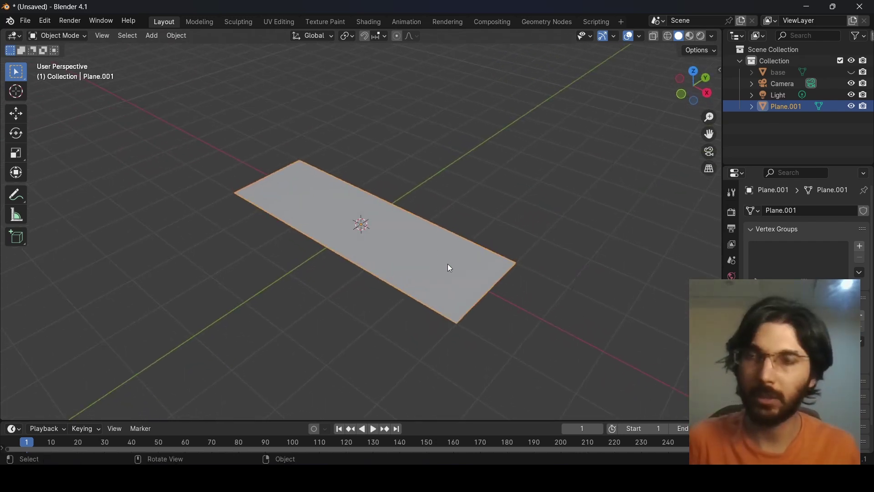
key("Tab")
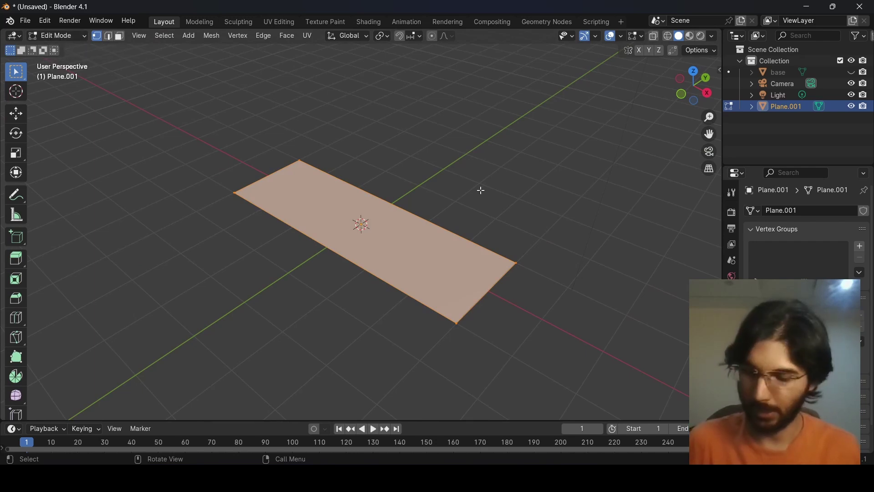
key("e")
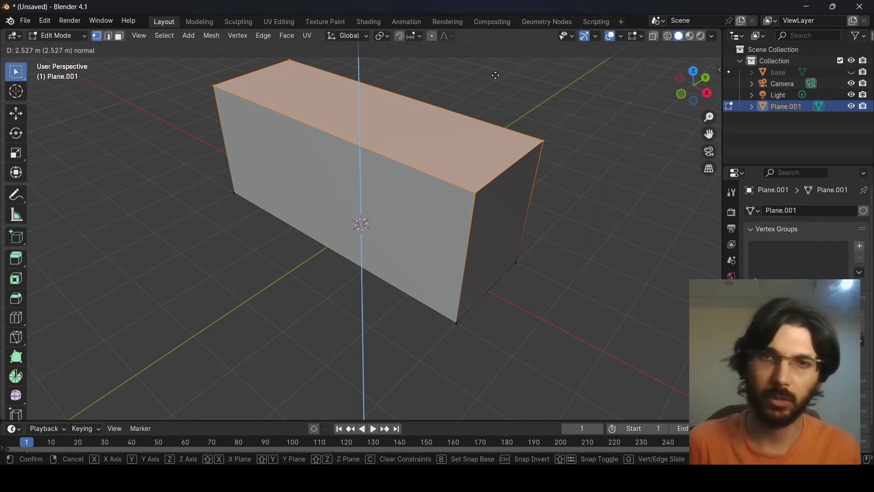
left_click(496, 75)
Bevel both long top edges of the box with 3 segments and a width of about 0.82 m
middle_click_drag(533, 255, 528, 275)
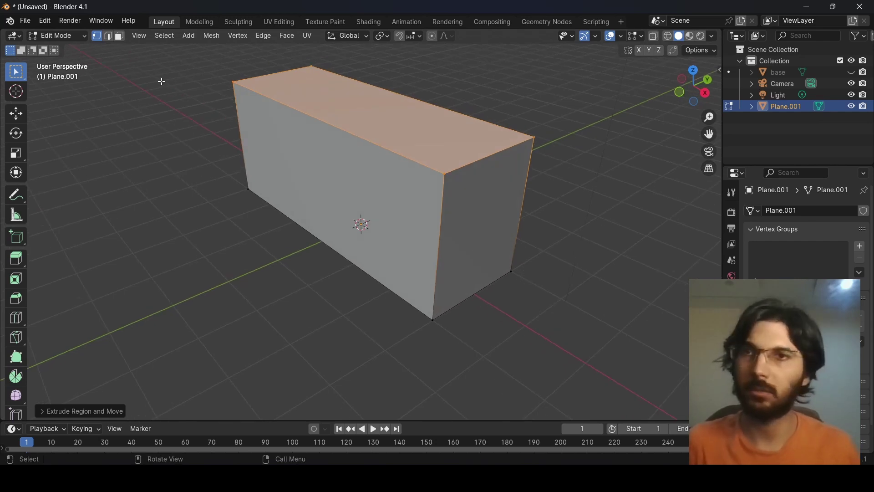
left_click(108, 38)
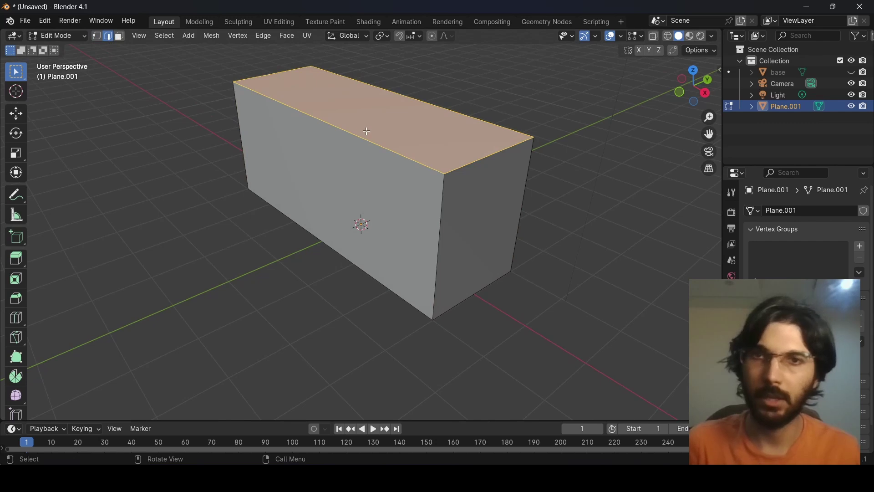
middle_click_drag(364, 150, 389, 214)
left_click(391, 216)
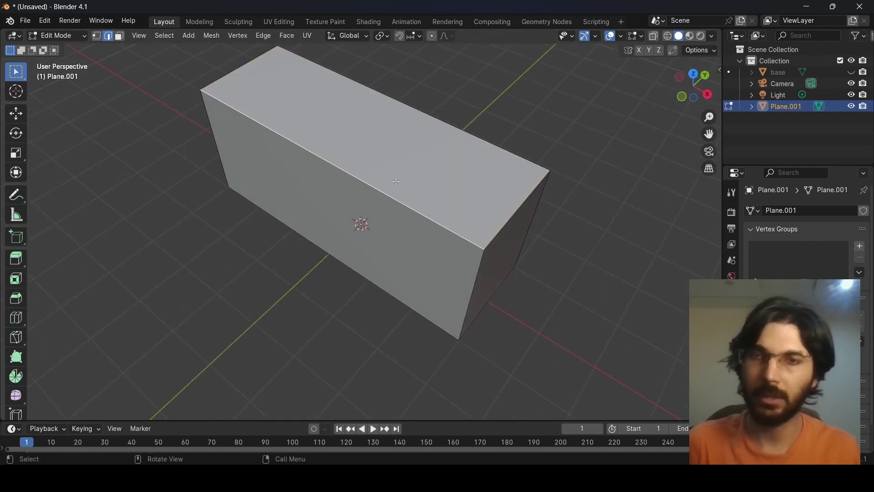
middle_click_drag(409, 168, 272, 152)
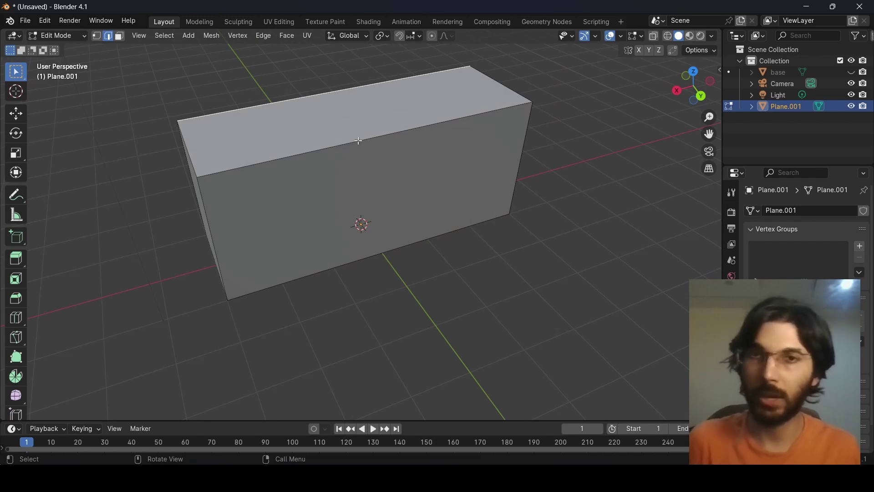
left_click(358, 140, "shift")
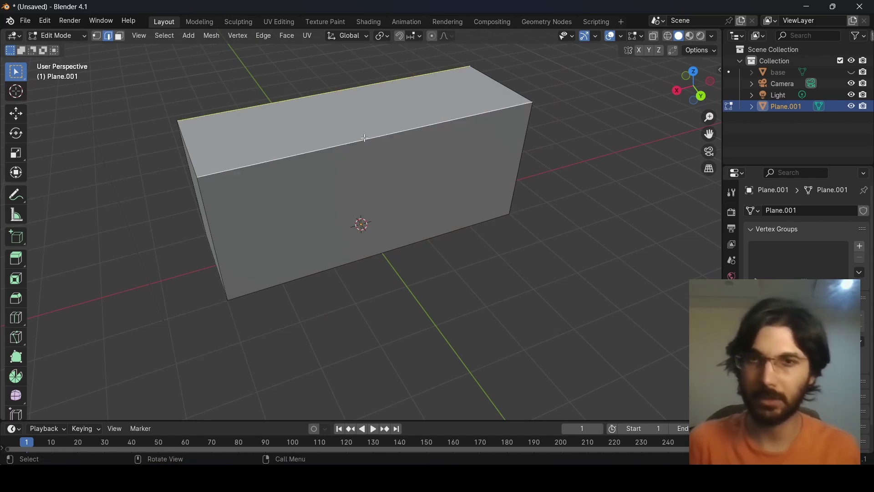
middle_click_drag(301, 170, 410, 152)
scroll(410, 152, "down", 3)
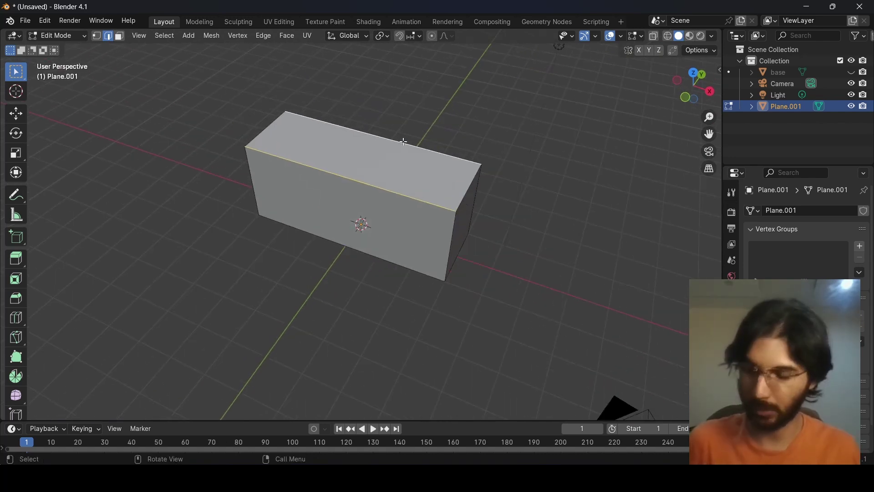
key("ctrl+b")
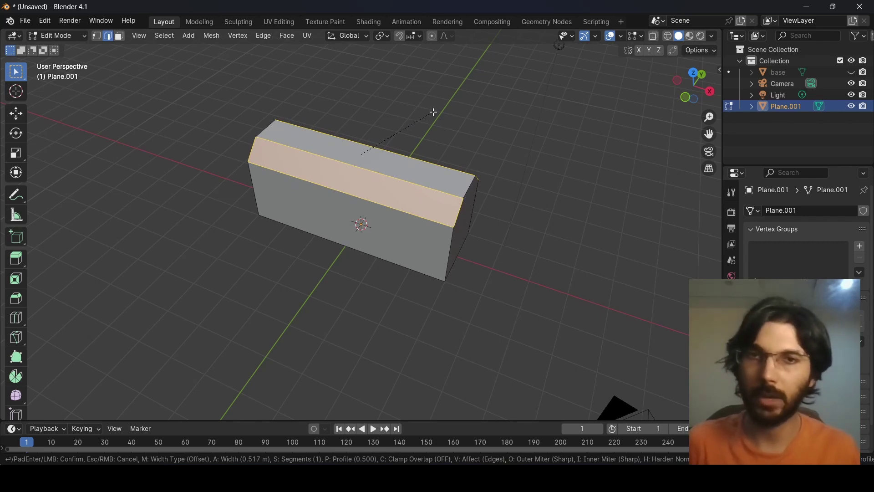
scroll(433, 113, "up", 1)
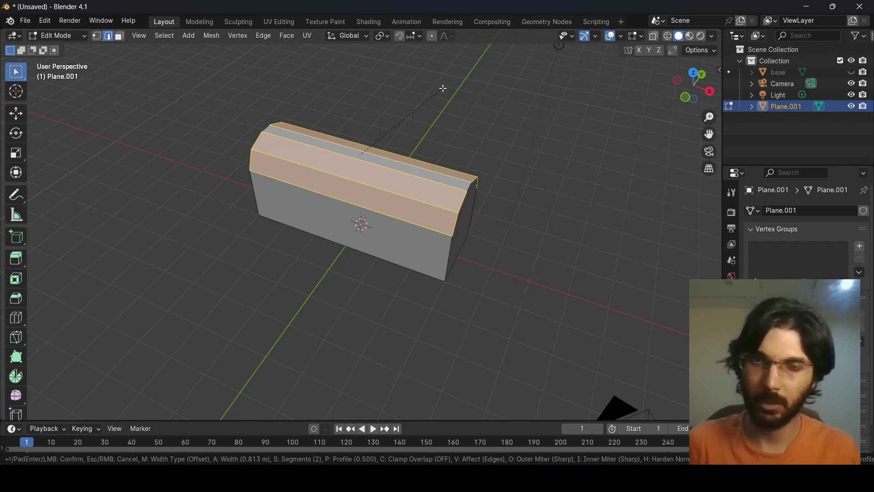
scroll(441, 88, "up", 1)
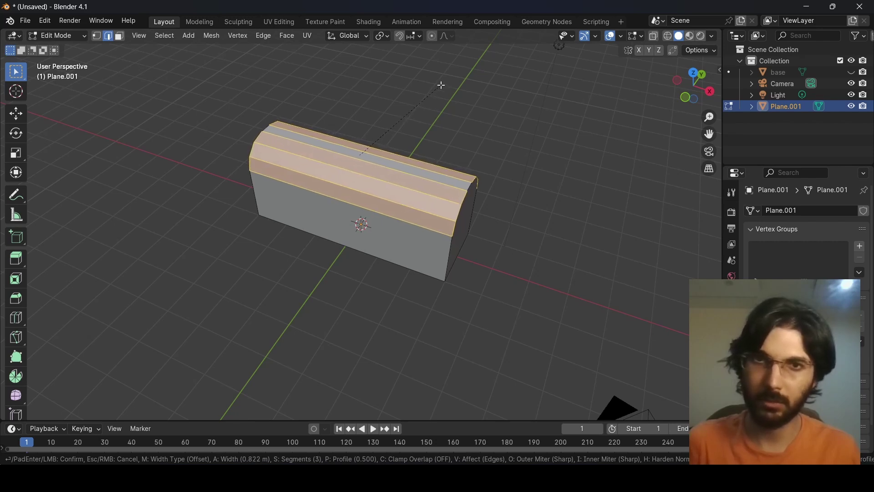
left_click(442, 85)
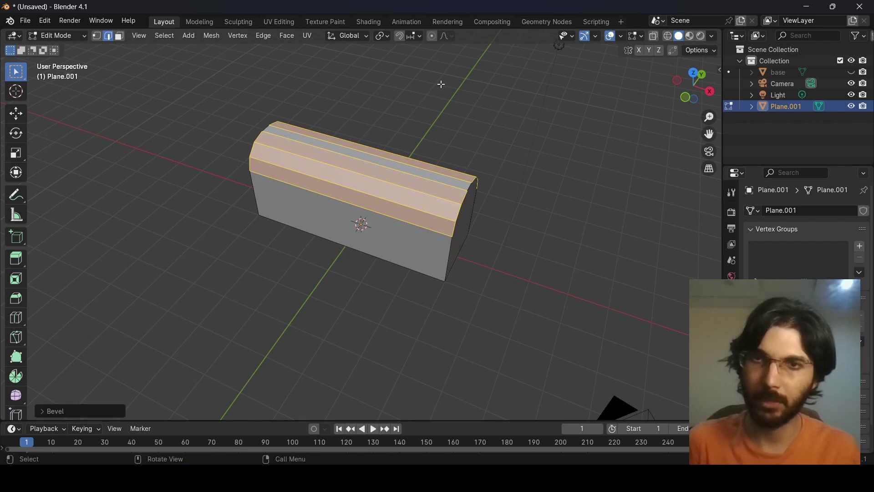
Connect the two vertices where the bevel meets the straight sides on one end face with a horizontal edge
middle_click_drag(530, 198, 512, 189)
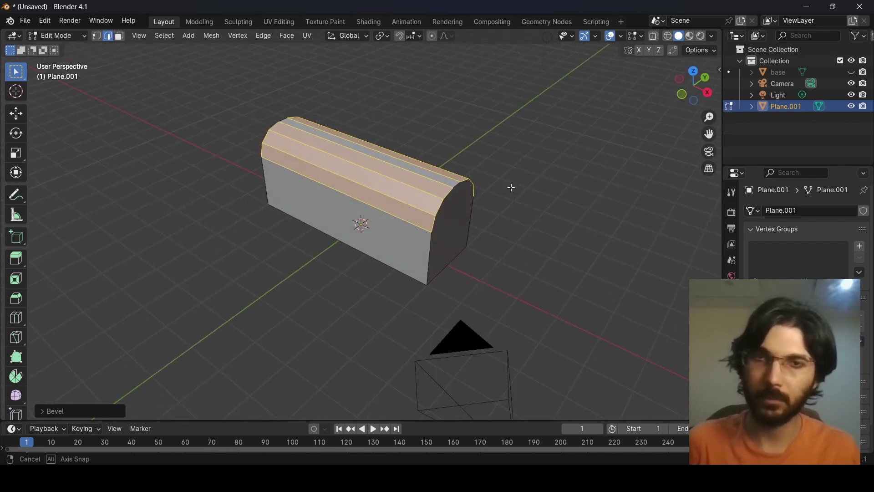
left_click(518, 237)
middle_click_drag(518, 237, 437, 218)
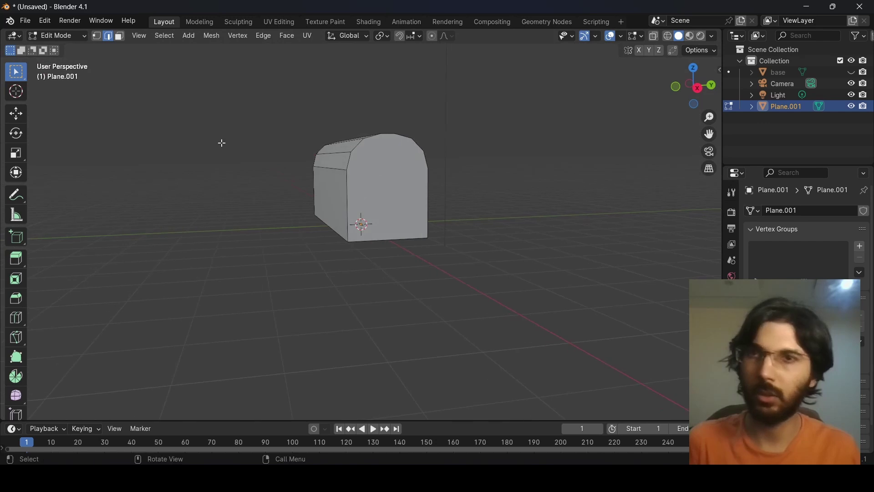
left_click(98, 36)
scroll(359, 203, "up", 3)
middle_click_drag(359, 204, 336, 215)
left_click_drag(302, 213, 351, 186)
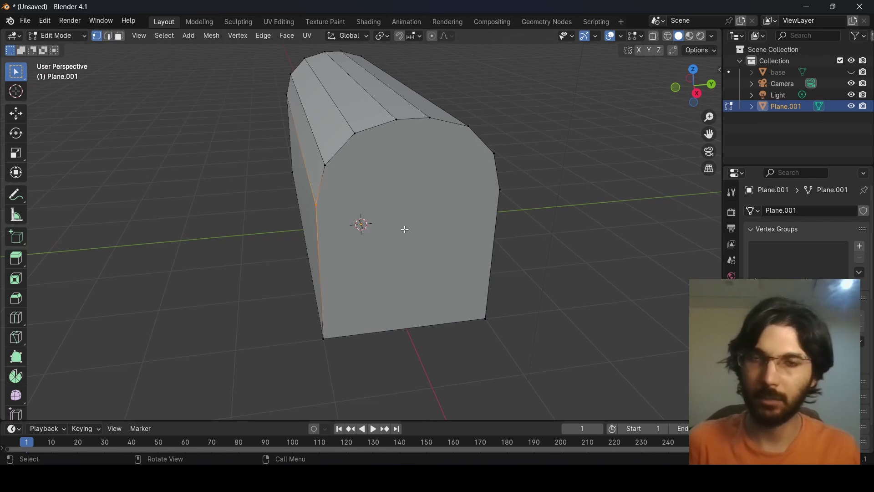
middle_click_drag(404, 229, 343, 223)
left_click_drag(273, 188, 286, 182)
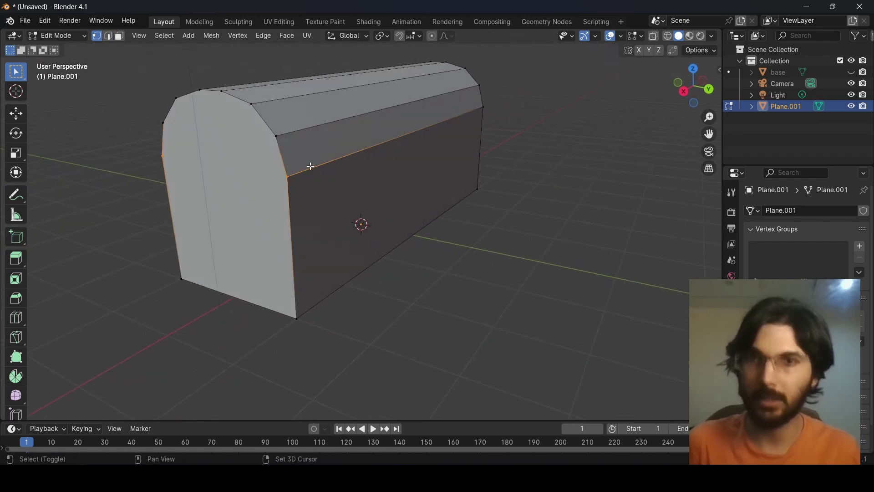
middle_click_drag(285, 183, 325, 227)
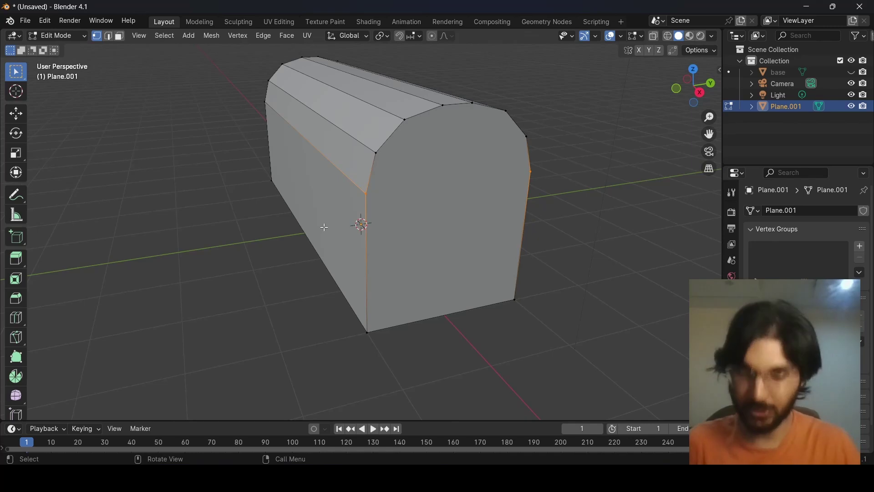
key("j")
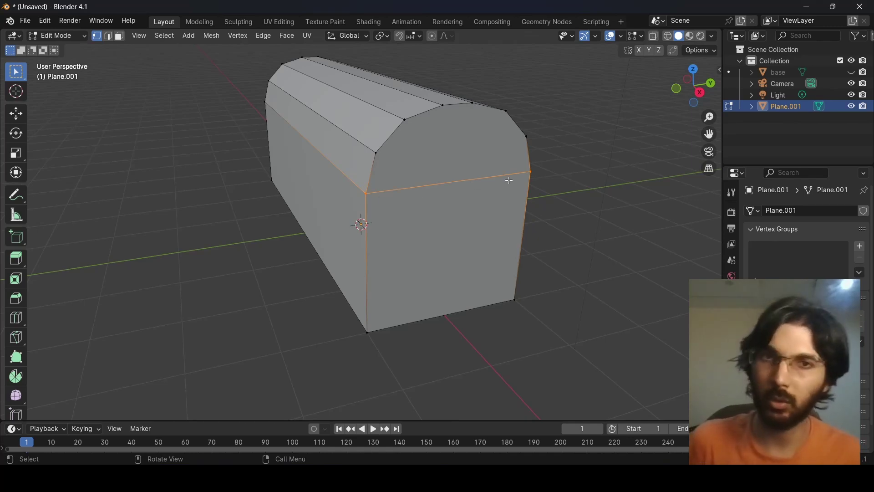
Connect the two vertices where the bevel meets the straight sides on the opposite end face with a horizontal edge
middle_click_drag(242, 200, 288, 216)
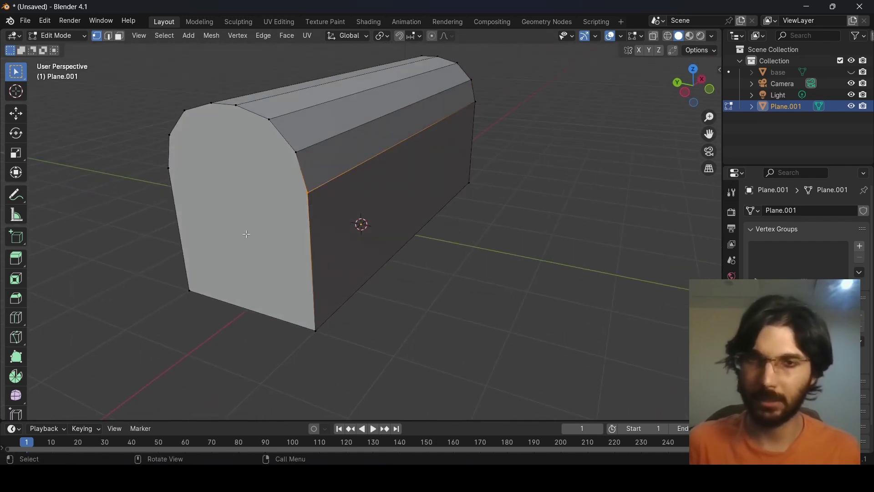
middle_click_drag(245, 233, 360, 233)
left_click_drag(404, 206, 454, 177)
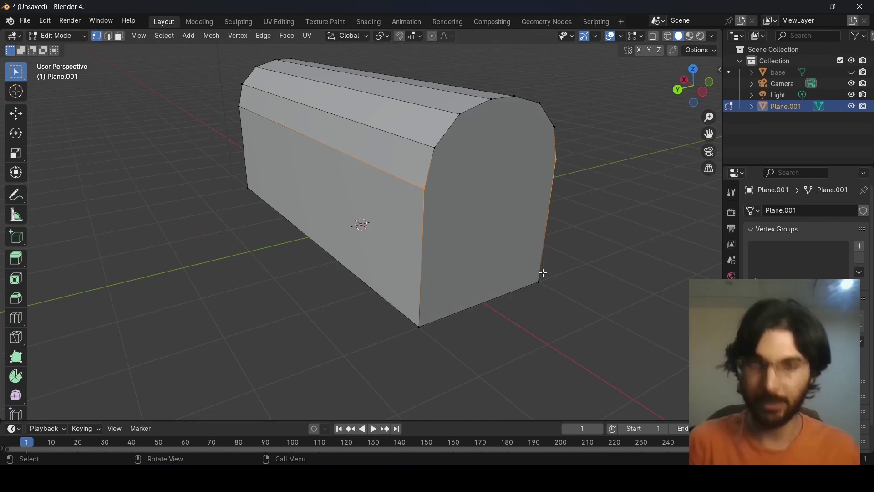
key("j")
left_click(624, 220)
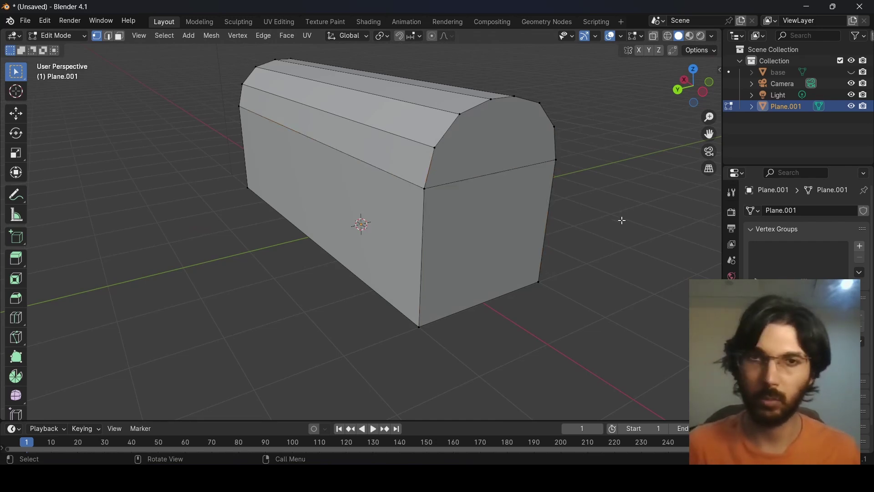
Add a horizontal loop cut around the box's straight walls and slide it up to just below the lid line
middle_click_drag(252, 132, 230, 156)
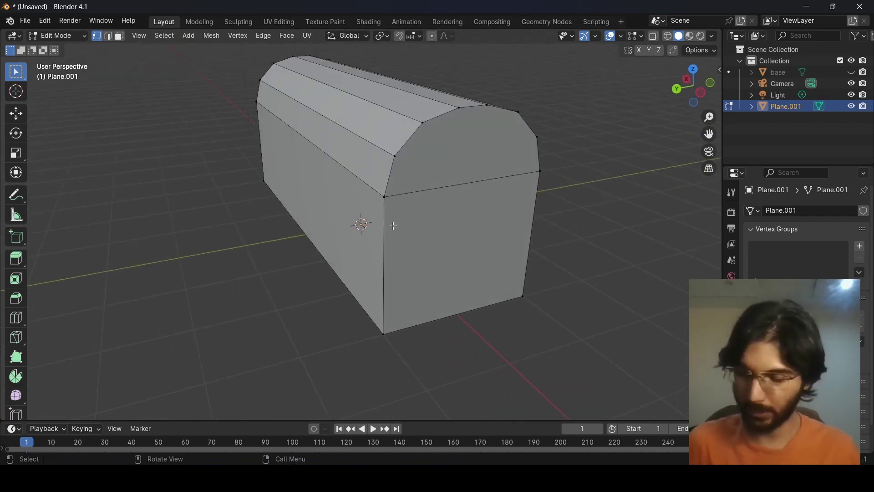
key("ctrl+r")
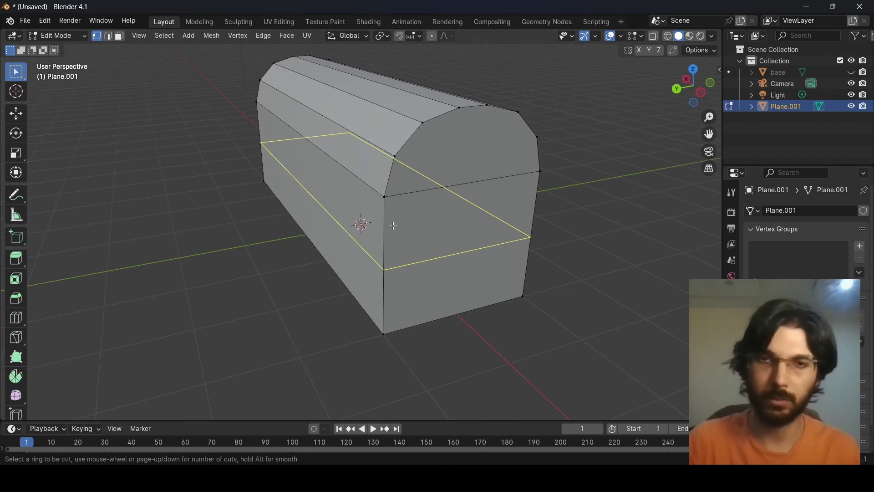
left_click(394, 221)
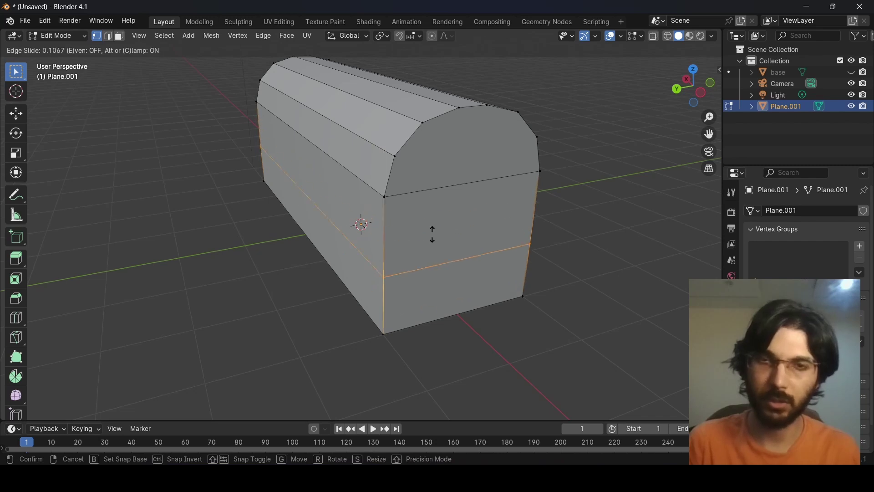
left_click(440, 168)
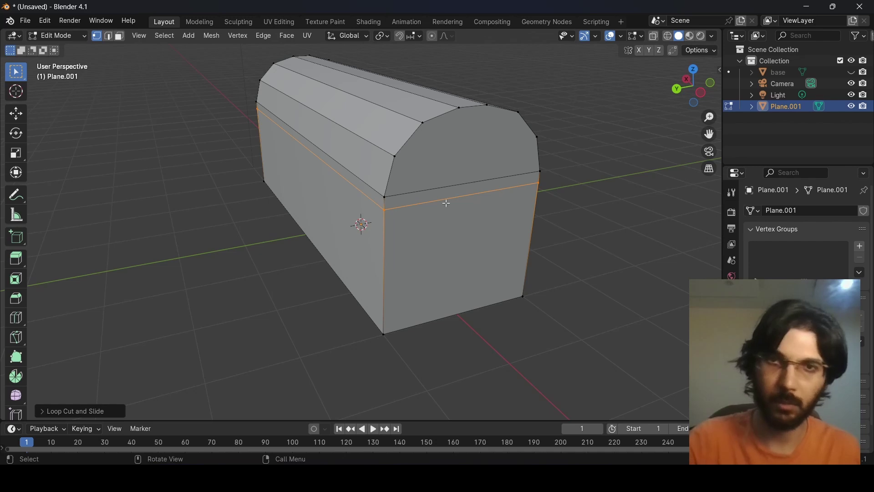
Separate the four wall faces below the new loop and the bottom face into their own object
middle_click_drag(393, 207, 327, 213)
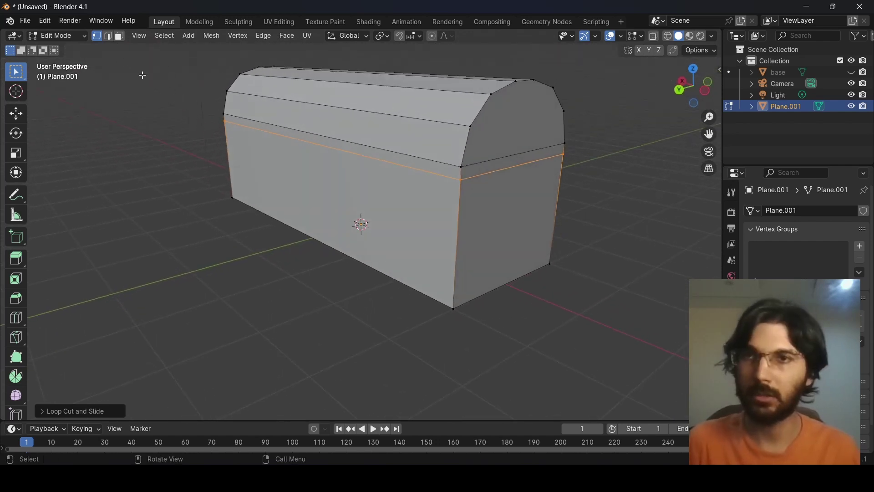
left_click(119, 38)
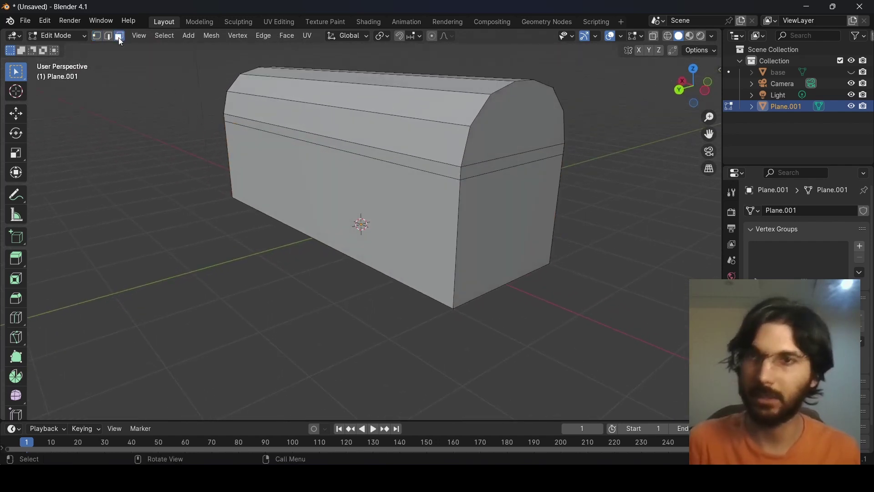
left_click(397, 204)
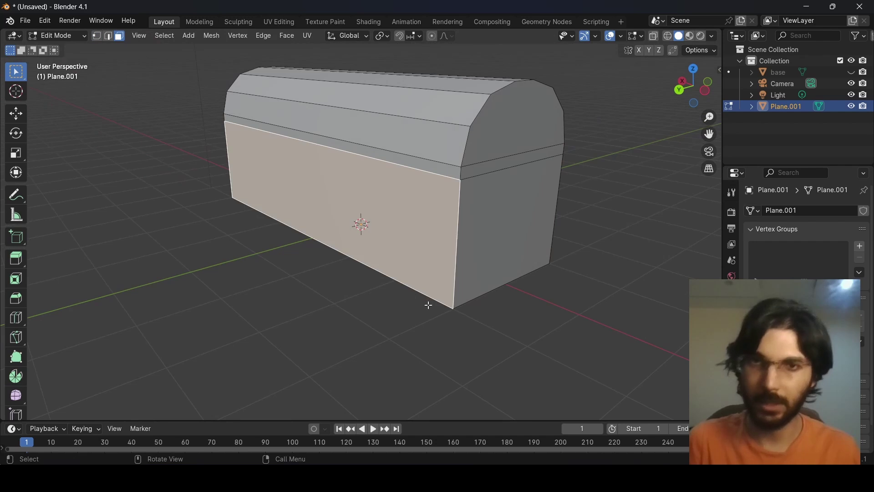
middle_click_drag(429, 306, 317, 336)
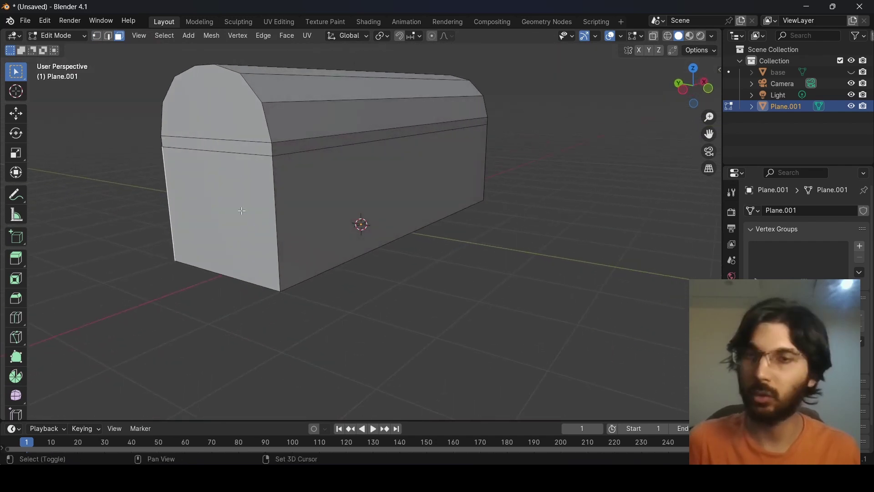
left_click(241, 209, "shift")
left_click(373, 208, "shift")
middle_click_drag(467, 305, 298, 302)
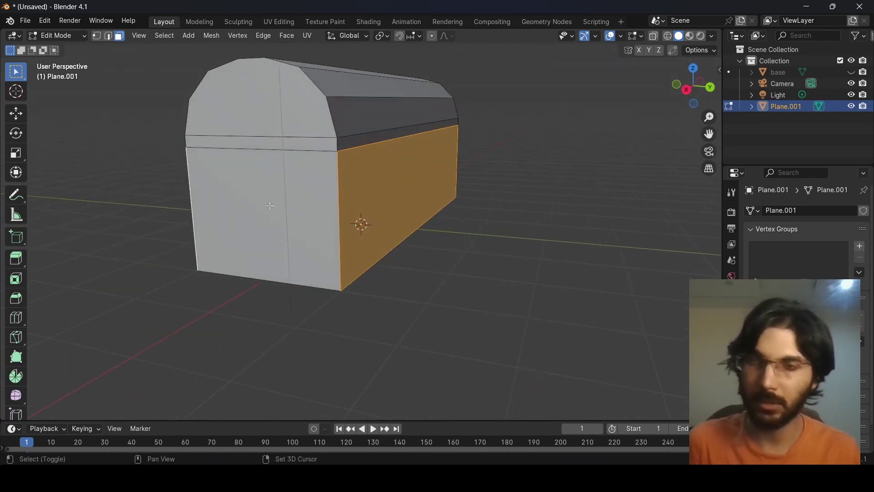
left_click(270, 206, "shift")
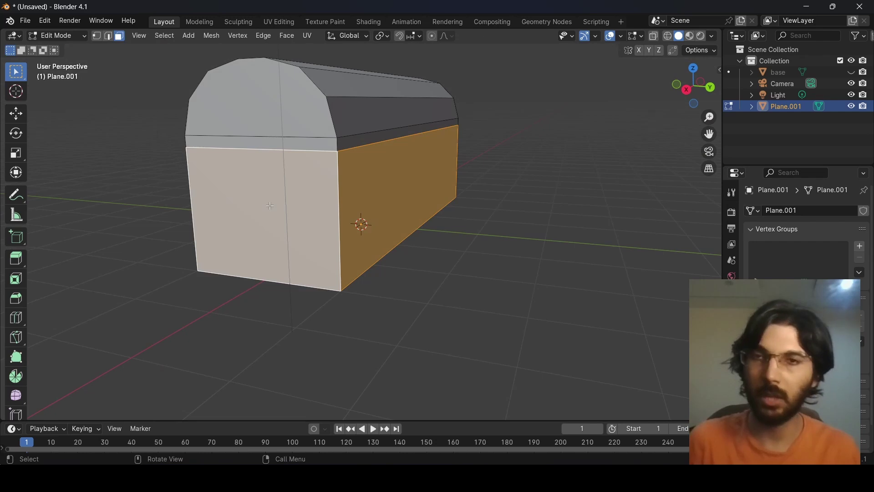
mouse_move(258, 227)
middle_mouse_down()
mouse_move(244, 257)
mouse_move(273, 244)
mouse_move(363, 234)
mouse_move(513, 246)
mouse_move(272, 237)
middle_mouse_up()
left_click(247, 251, "shift")
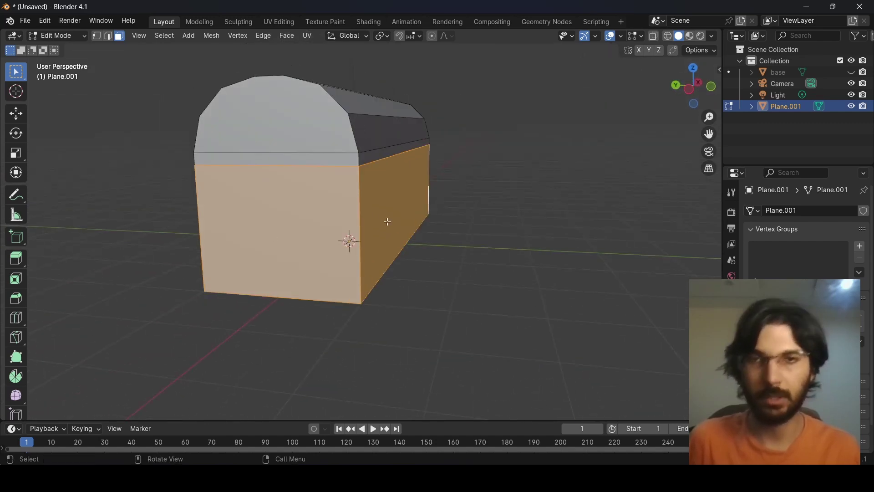
middle_click_drag(409, 264, 200, 230)
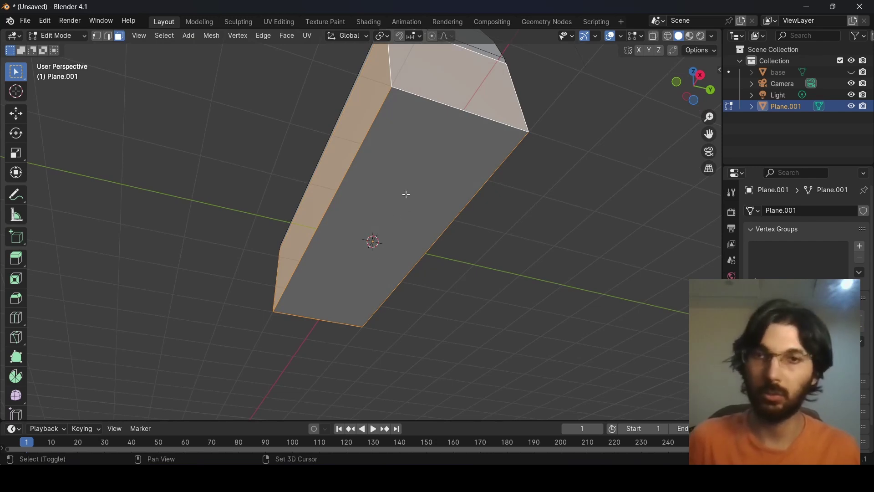
left_click(406, 178, "shift")
middle_click_drag(406, 178, 439, 314)
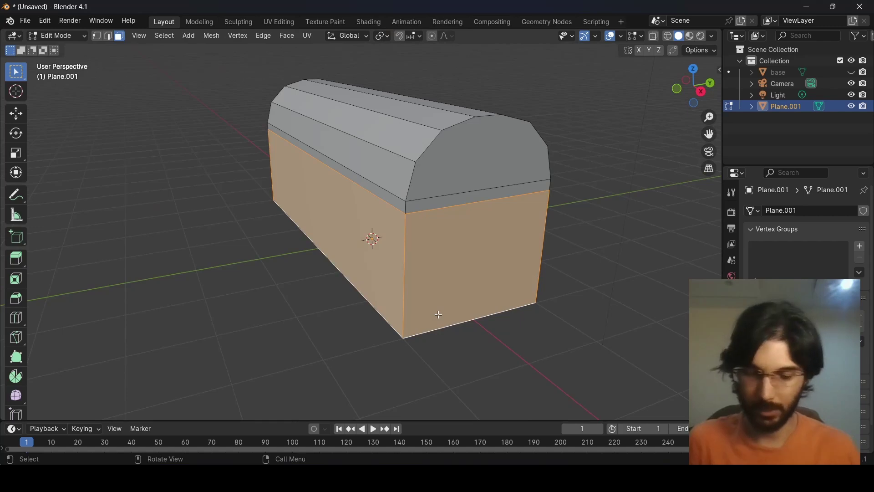
key("p")
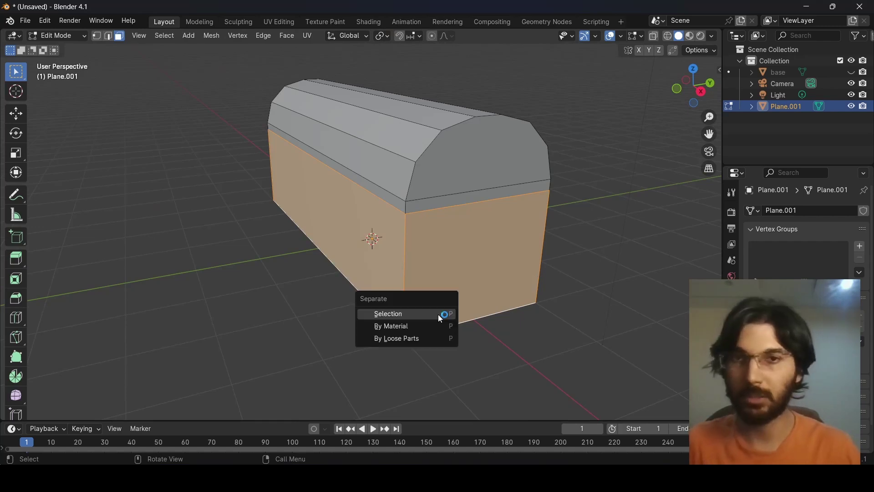
left_click(402, 316)
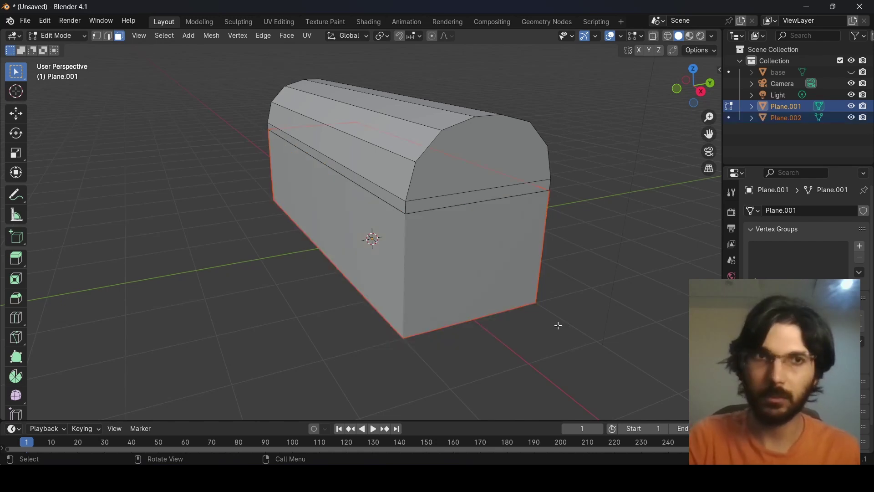
Toggle each part's visibility to tell lid from body, and rename the lid object to "upper"
left_click(853, 108)
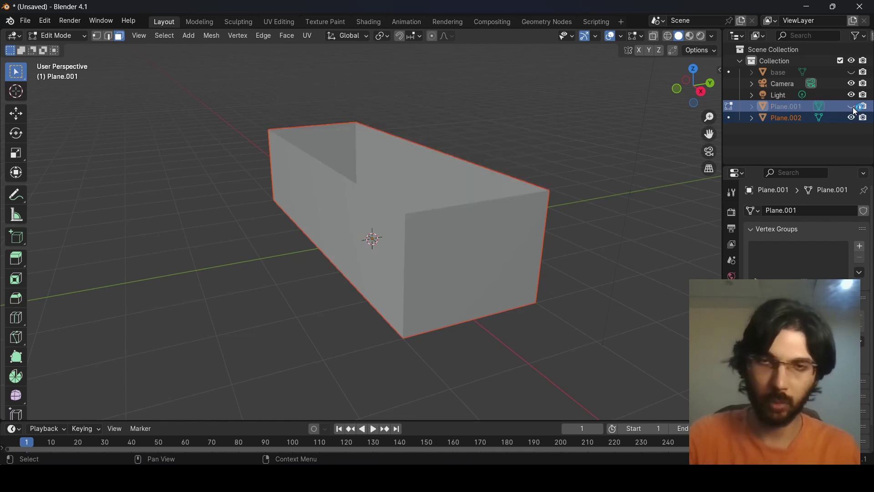
left_click(852, 107)
left_click(852, 117)
left_click(853, 117)
left_click(786, 106)
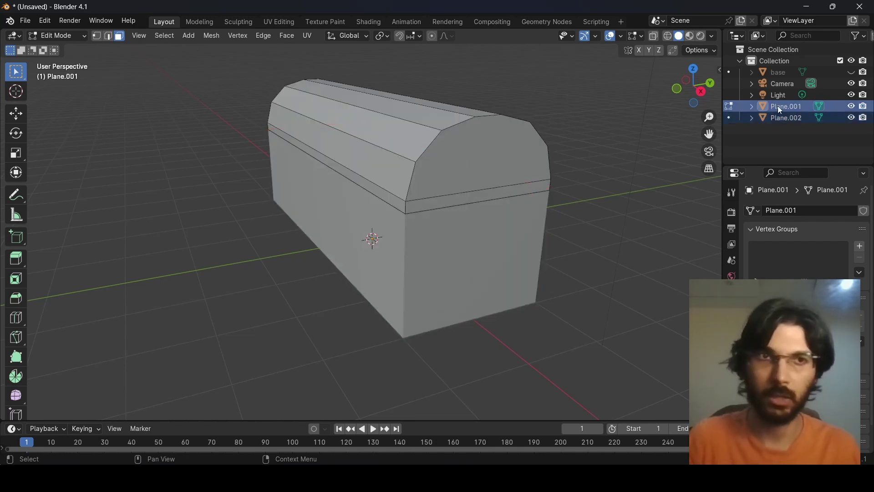
double_click(785, 106)
type("upper")
key("Return")
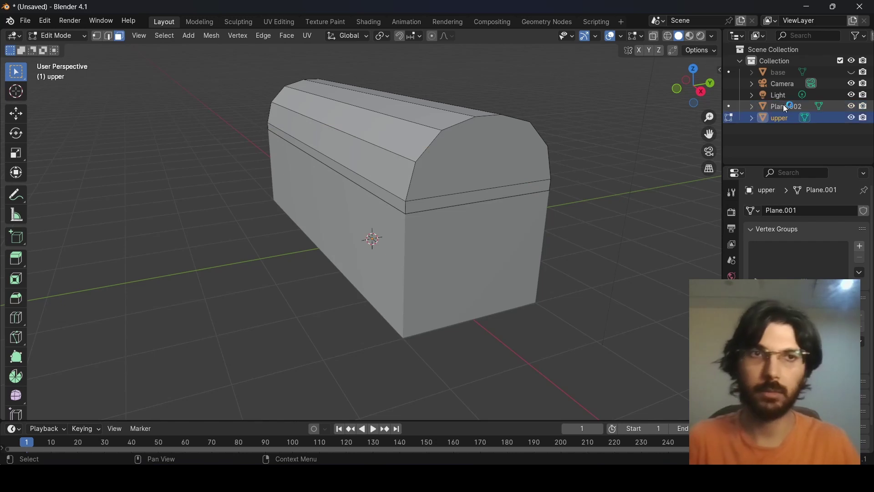
Rename the body object to "lower", and hide and show both parts in turn to check the names
left_click(787, 107)
double_click(786, 107)
type("lower")
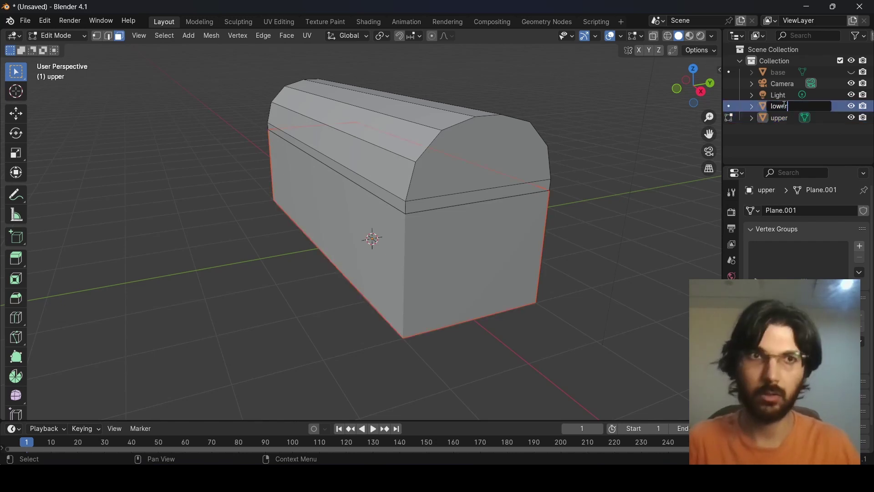
key("Return")
left_click(852, 106)
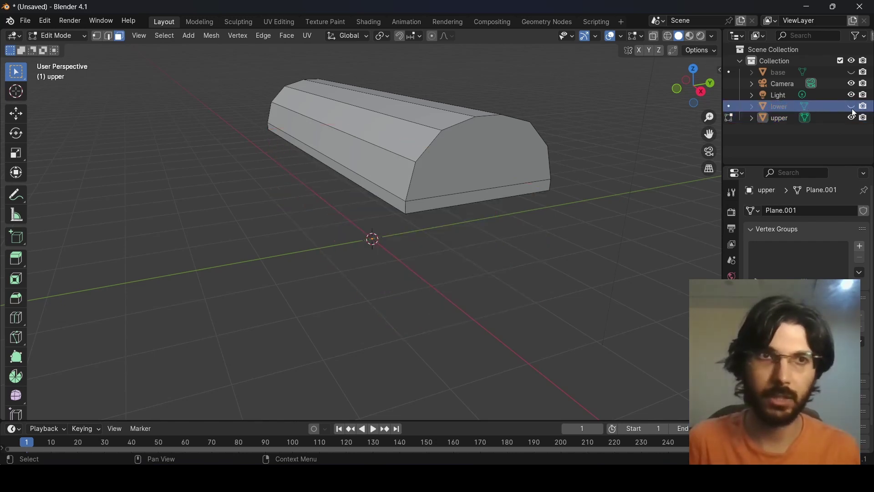
left_click(852, 107)
left_click(852, 118)
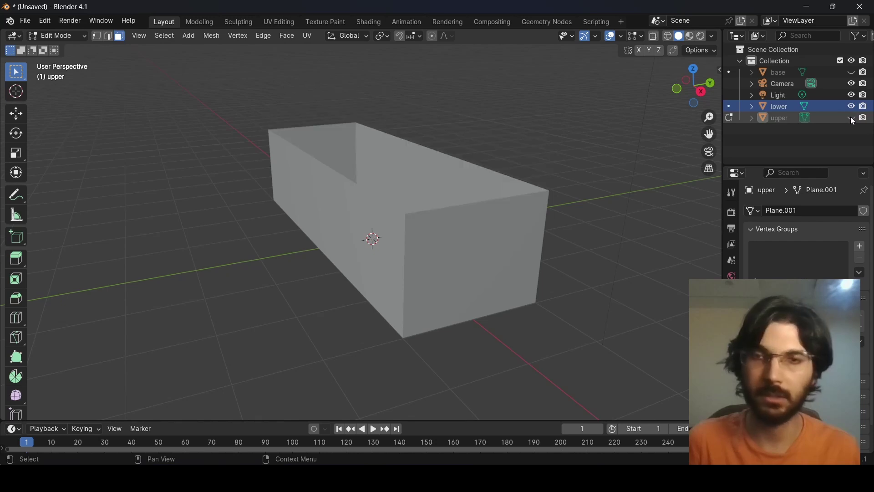
left_click(852, 118)
Snap the 3D cursor to the middle of the lid's lowest long edge on the +Y side
middle_click_drag(478, 255, 221, 238)
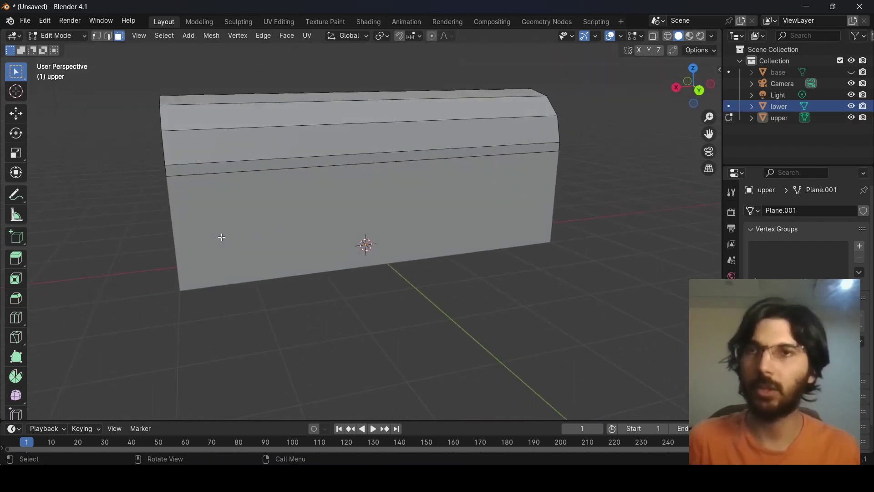
left_click(109, 36)
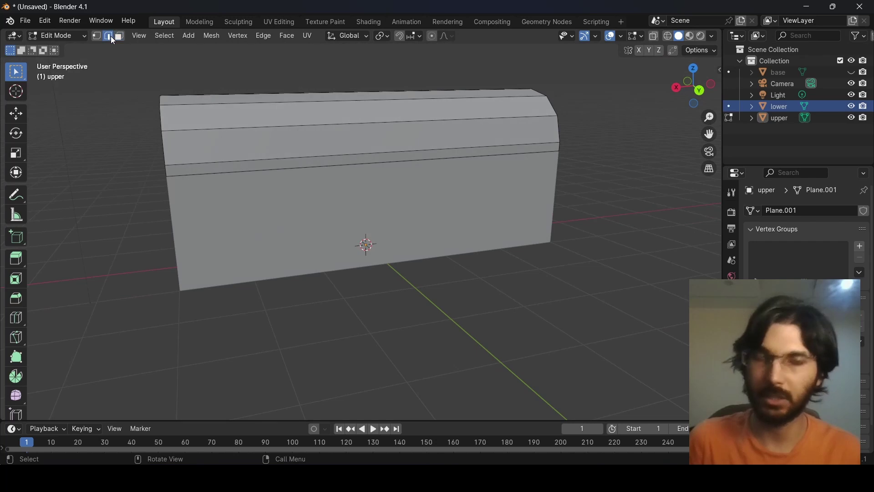
left_click(372, 164)
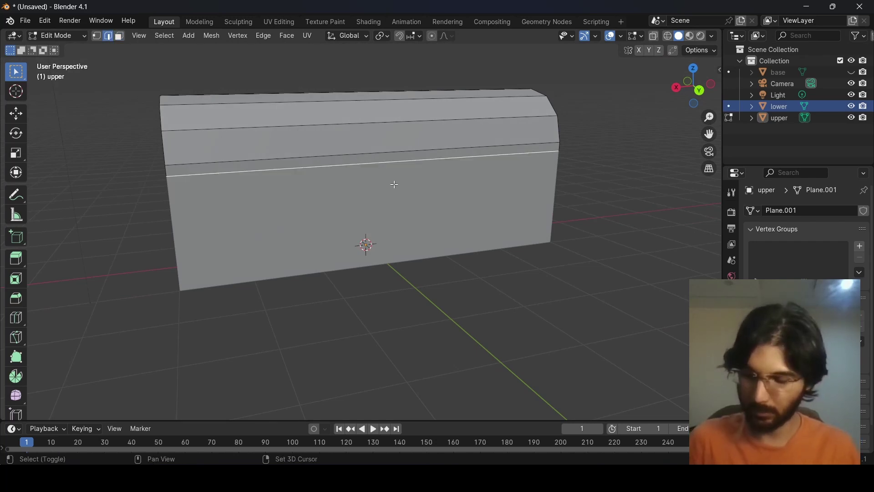
key("shift+s")
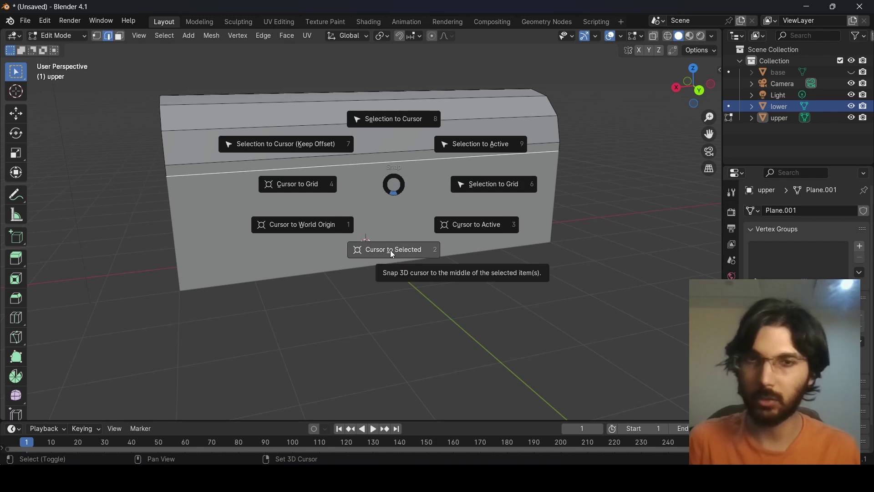
left_click(390, 250)
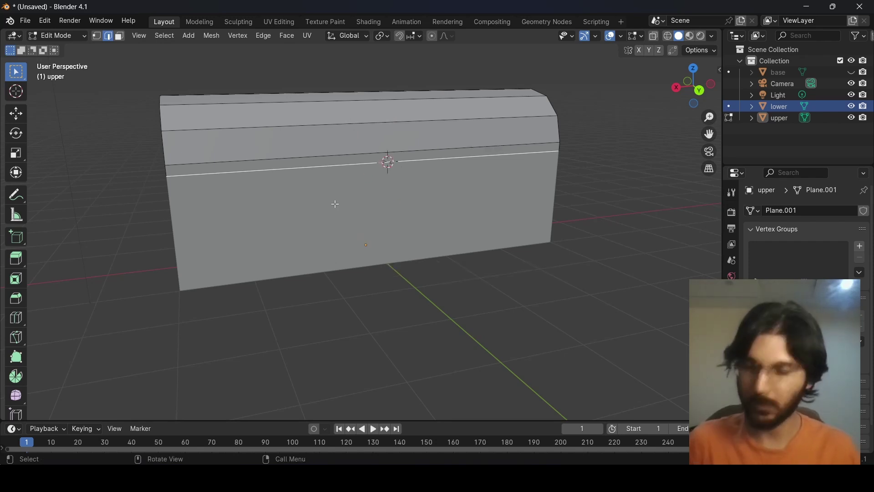
Set the origin of the "upper" lid object to the 3D cursor in Object Mode
key("Tab")
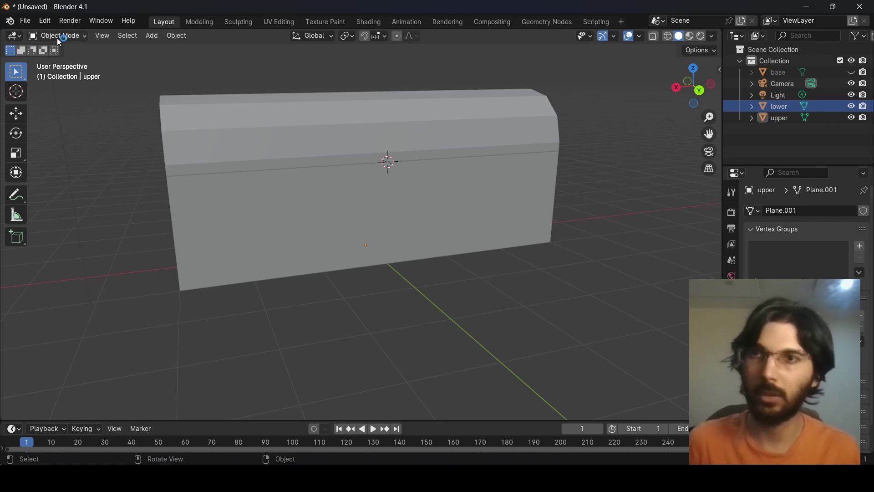
left_click(383, 128)
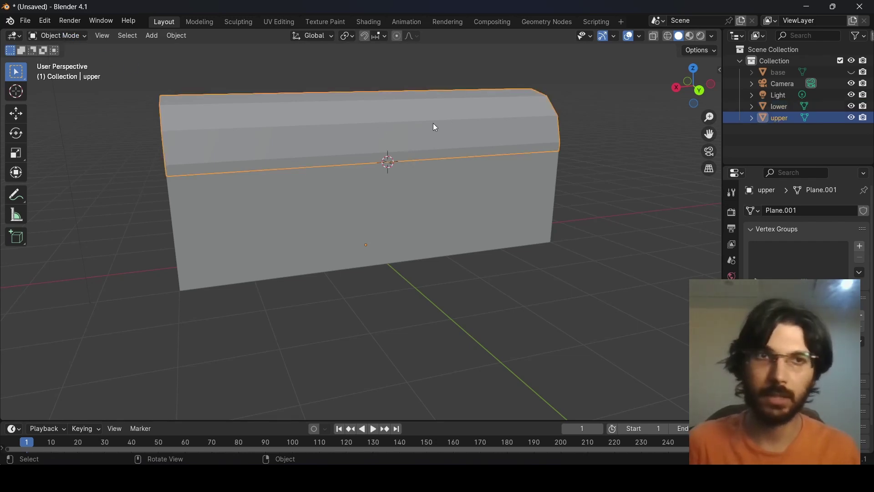
right_click(392, 146)
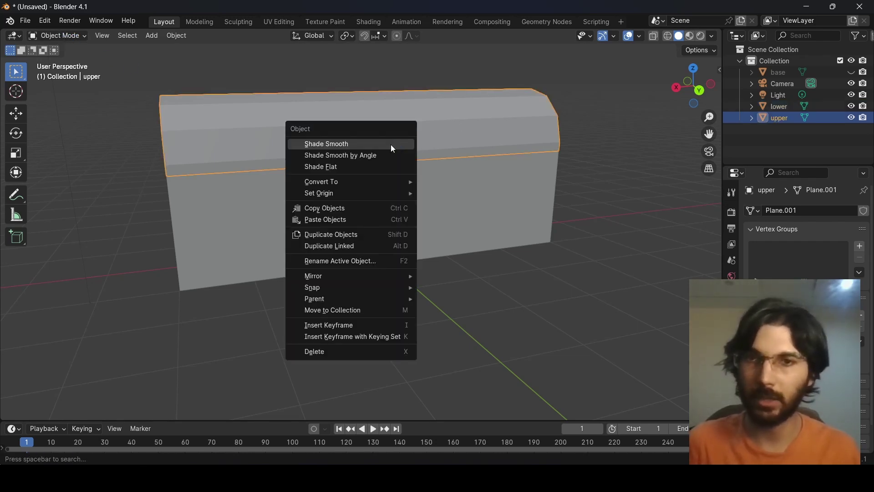
mouse_move(335, 194)
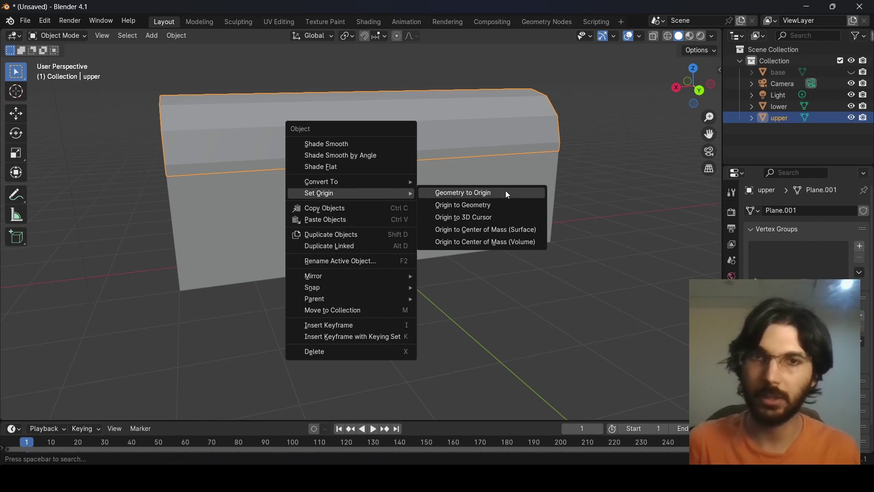
left_click(498, 219)
Rotate the "upper" lid object about the global X axis so it swings partly open around its hinge edge
middle_click_drag(300, 237, 394, 242)
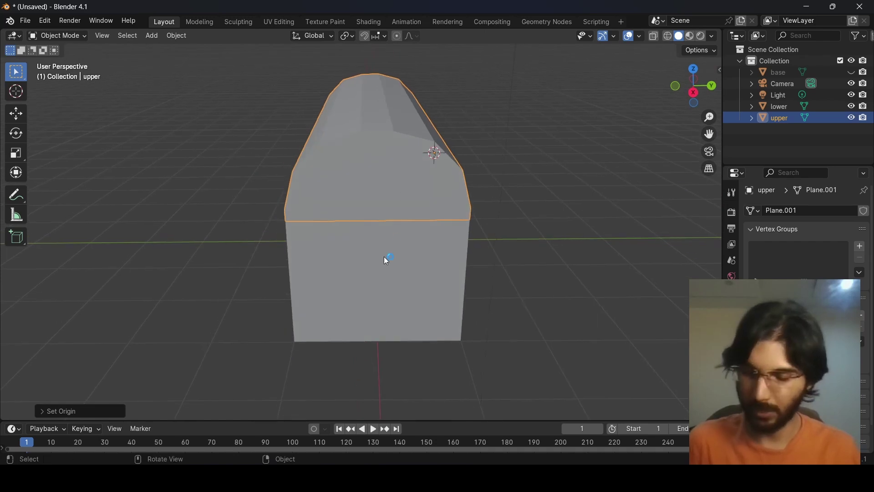
key("r")
key("x")
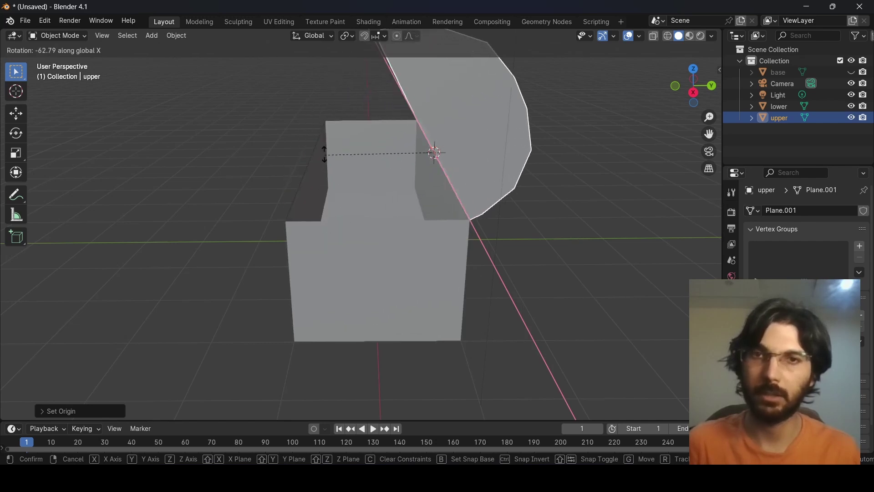
left_click(330, 235)
middle_click_drag(255, 266, 360, 293)
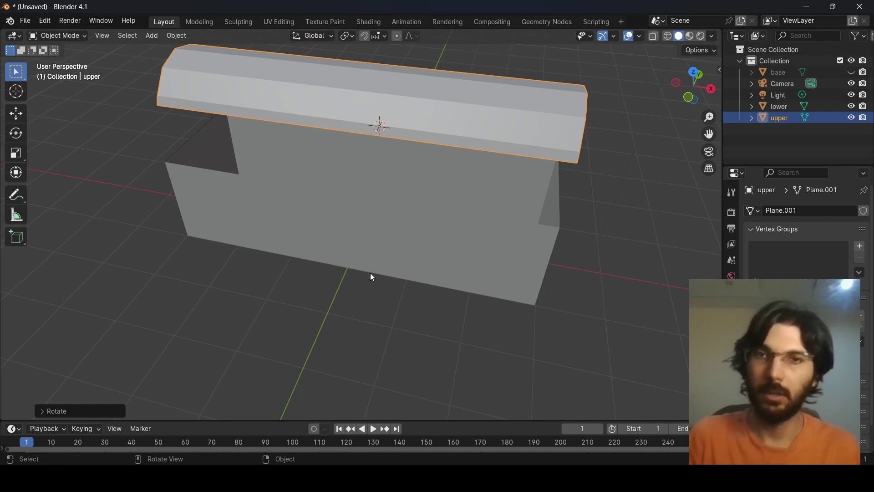
middle_click_drag(362, 325, 361, 277)
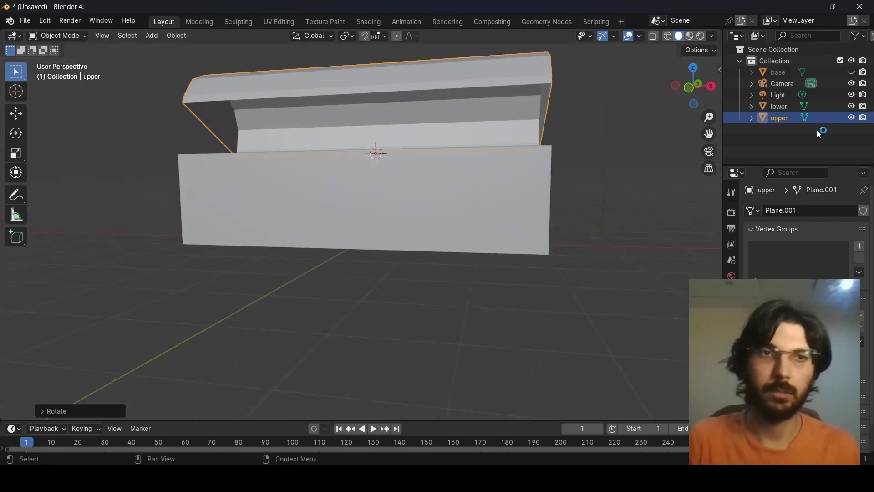
Give the "lower" body wall thickness by extruding all its faces inward along their normals, and return to Object Mode
left_click(790, 106)
middle_click_drag(497, 256, 422, 306)
key("Tab")
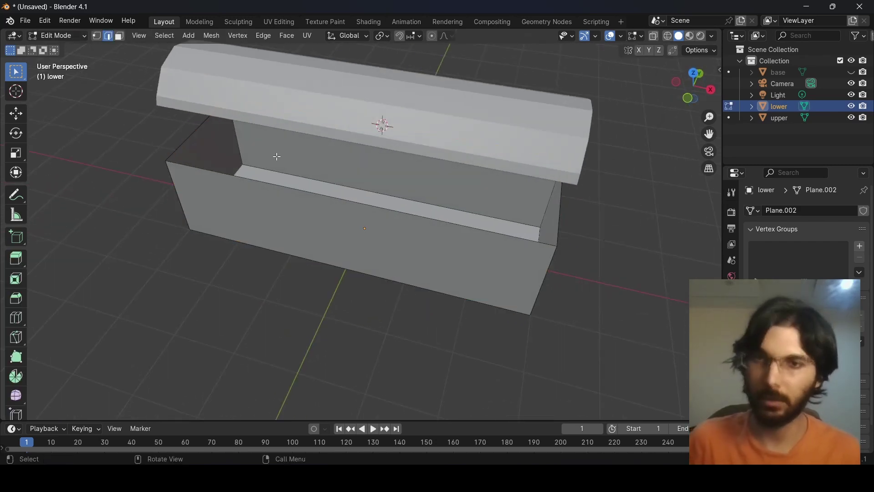
key("a")
key("s")
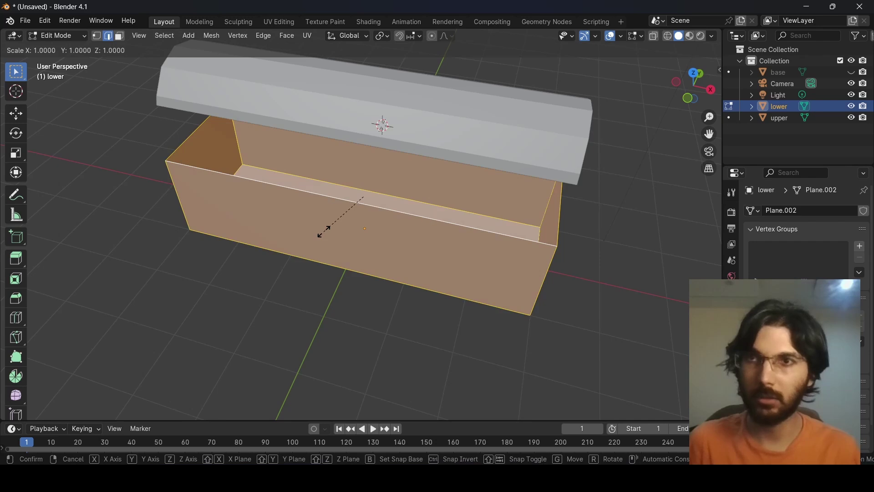
key("Escape")
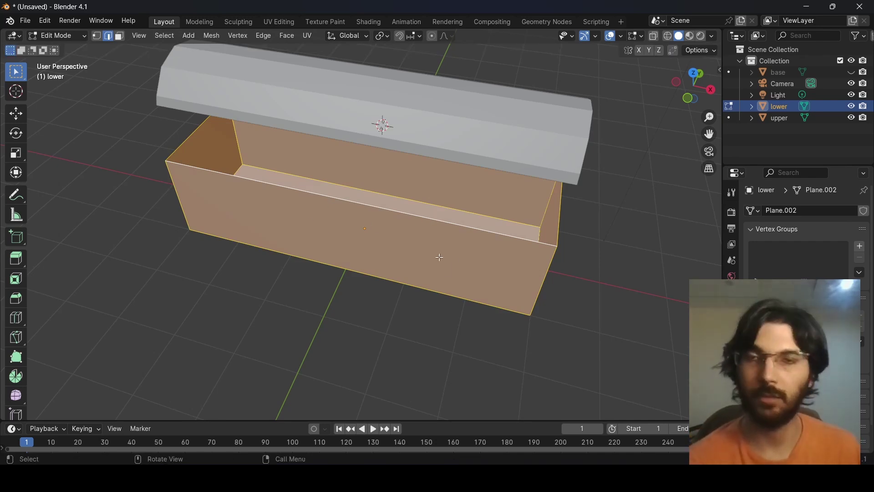
key("alt+e")
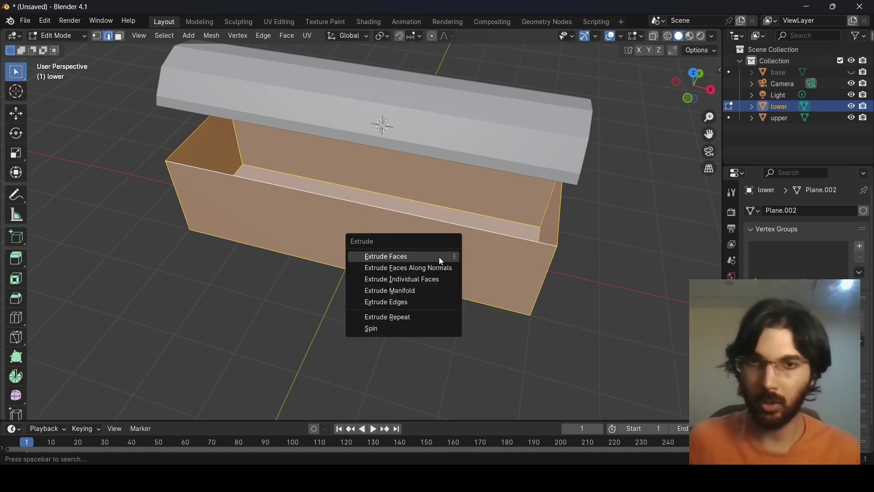
left_click(424, 268)
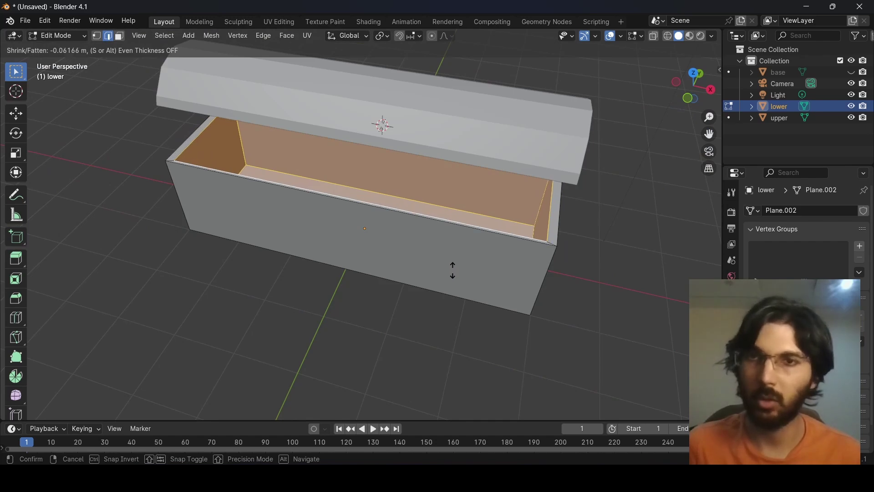
left_click(454, 272)
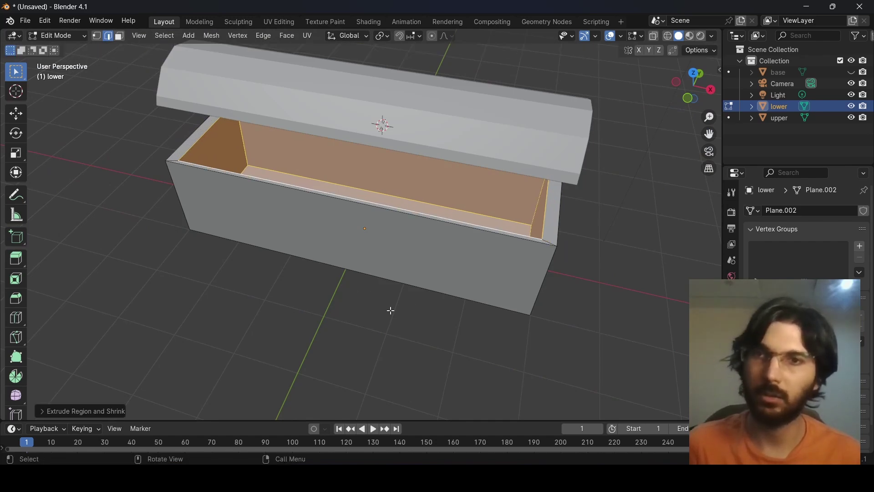
middle_click_drag(352, 310, 340, 255)
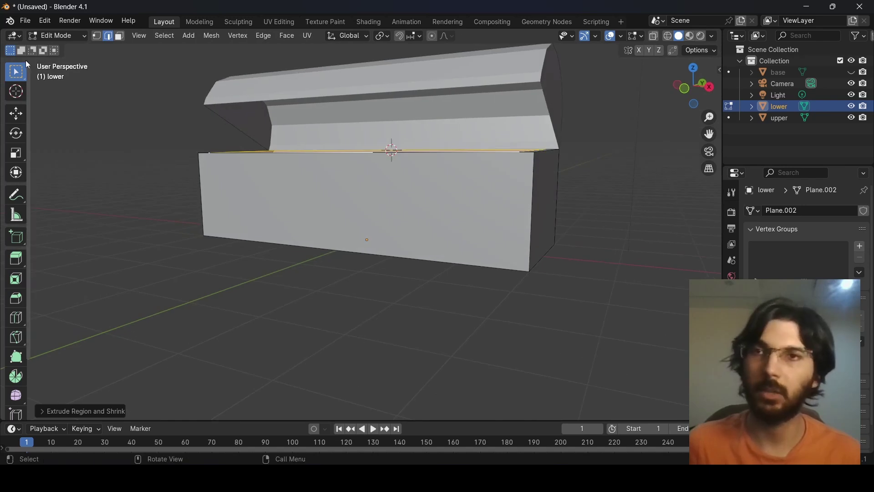
key("Tab")
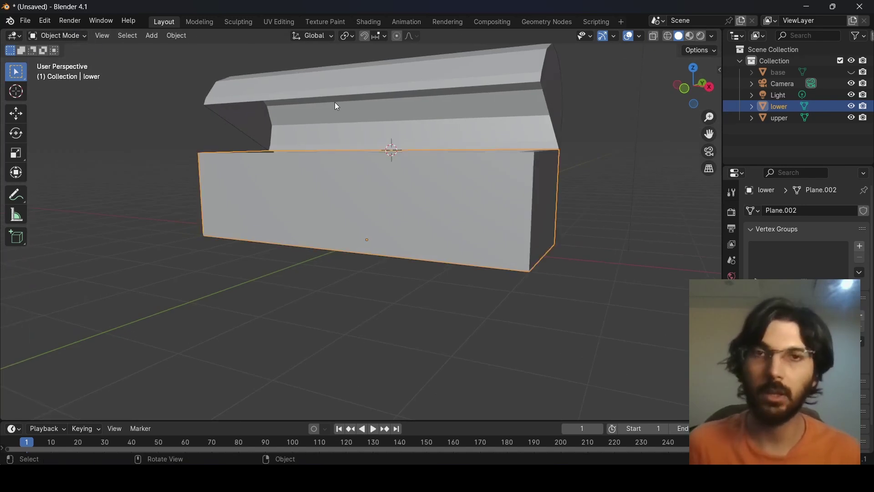
Extrude all faces of the "upper" lid inward along their normals by about 0.05 m, and clear the selection
left_click(434, 84)
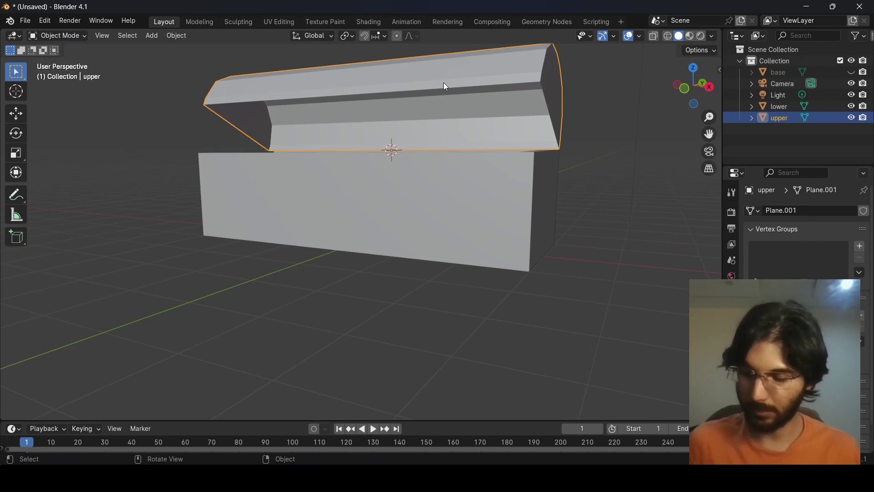
key("Tab")
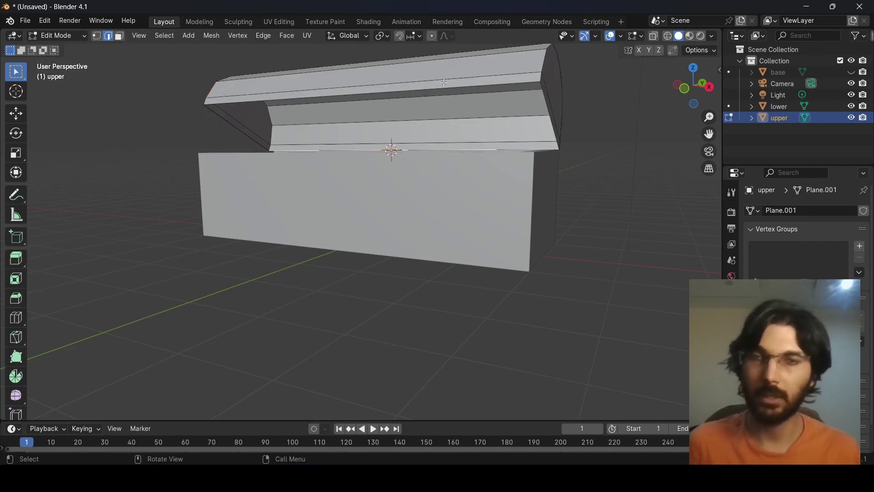
key("a")
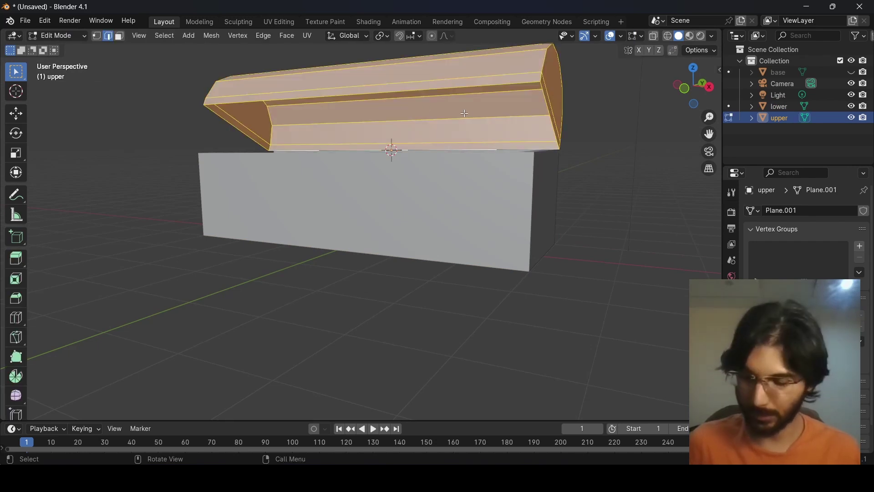
key("alt+e")
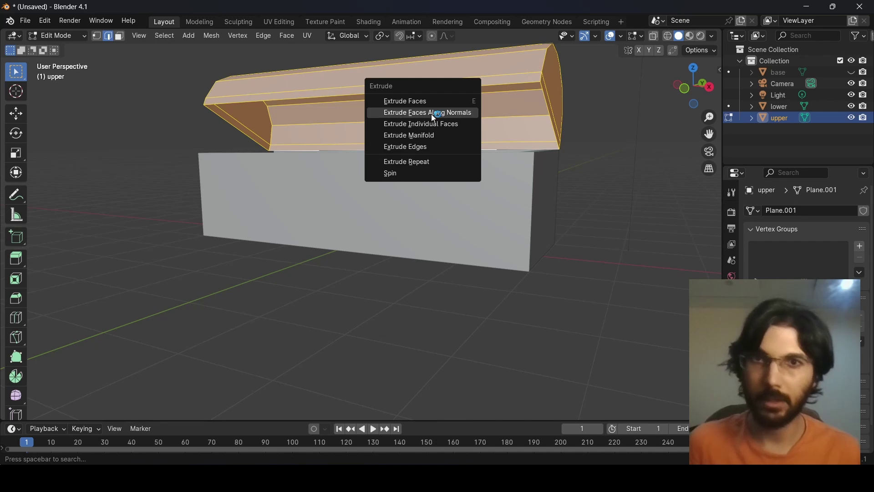
left_click(466, 114)
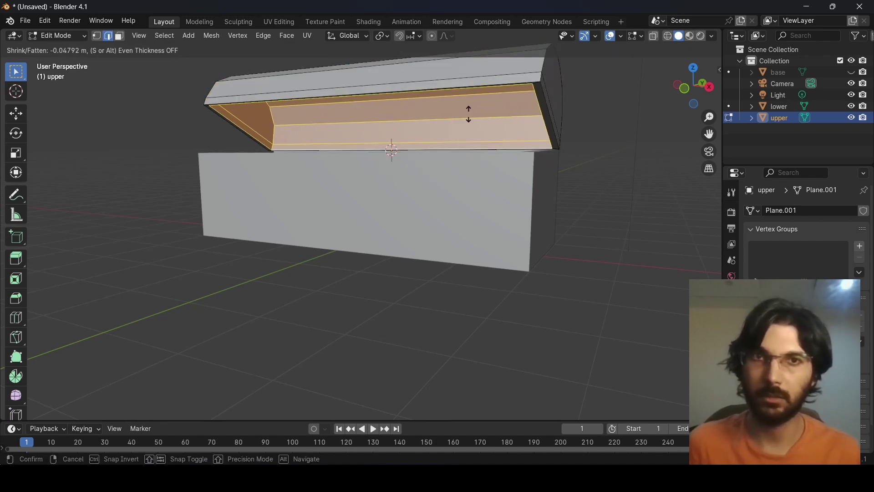
left_click(469, 114)
left_click(278, 292)
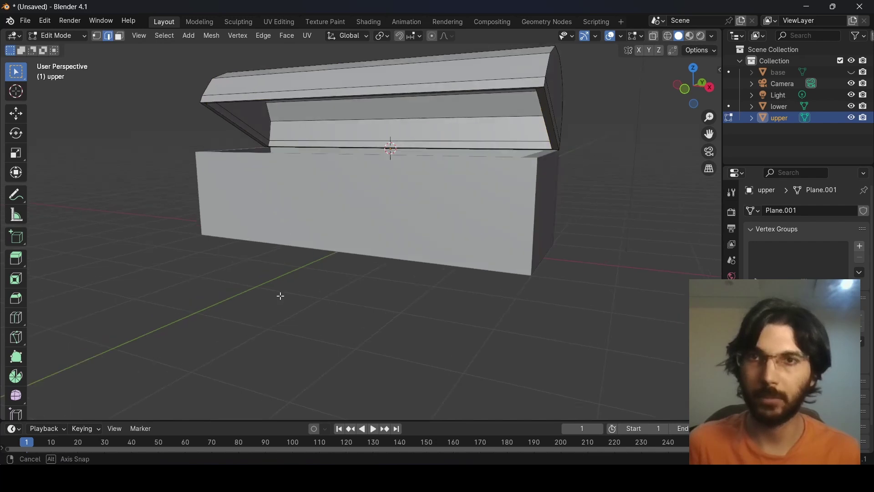
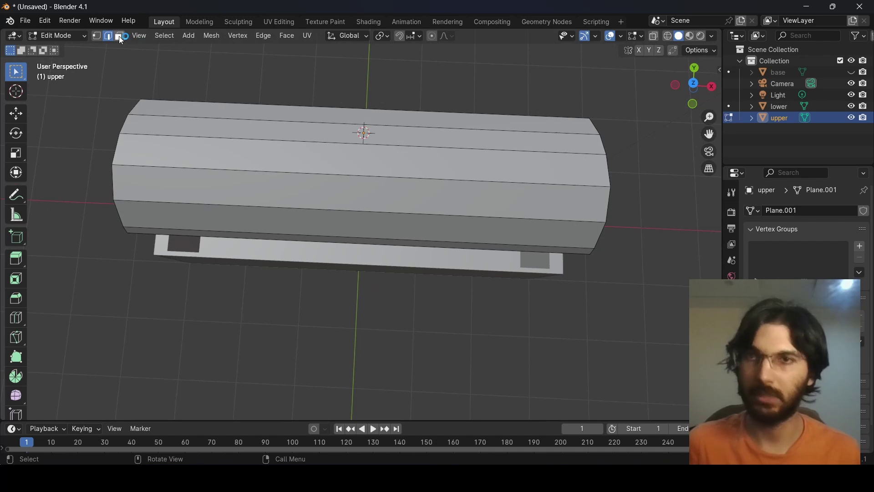
Duplicate the long face at the crown of the lid in place and scale the copy to about 0.23
left_click(119, 36)
left_click(395, 176)
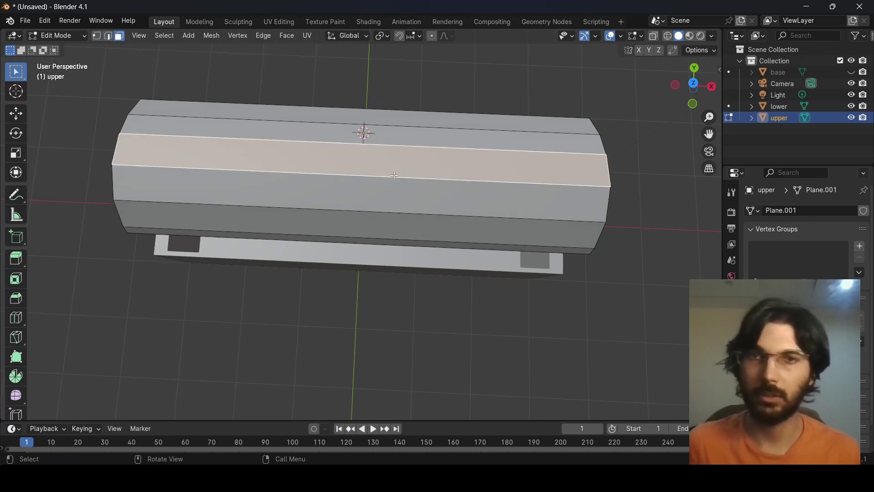
middle_click_drag(359, 180, 406, 97)
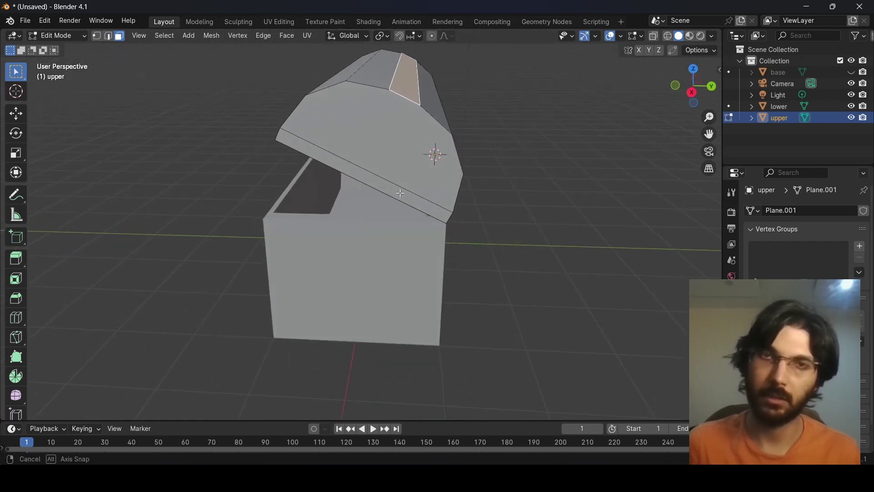
middle_click_drag(373, 150, 456, 213)
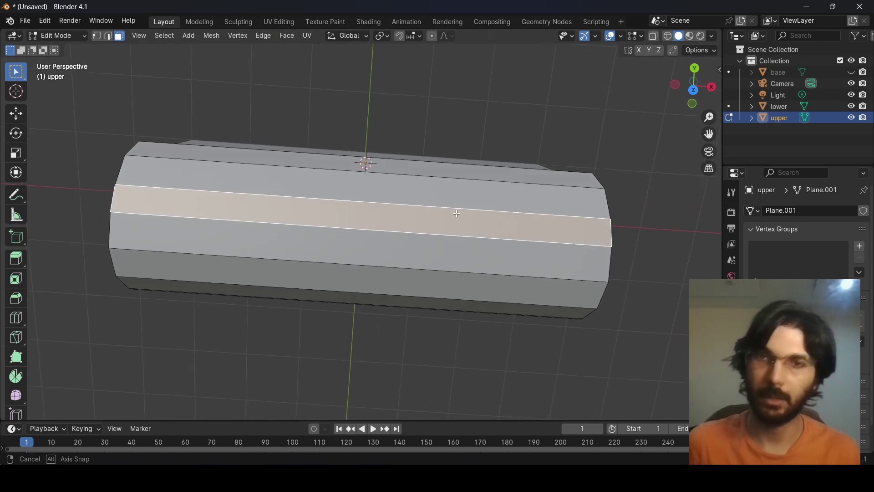
key("g")
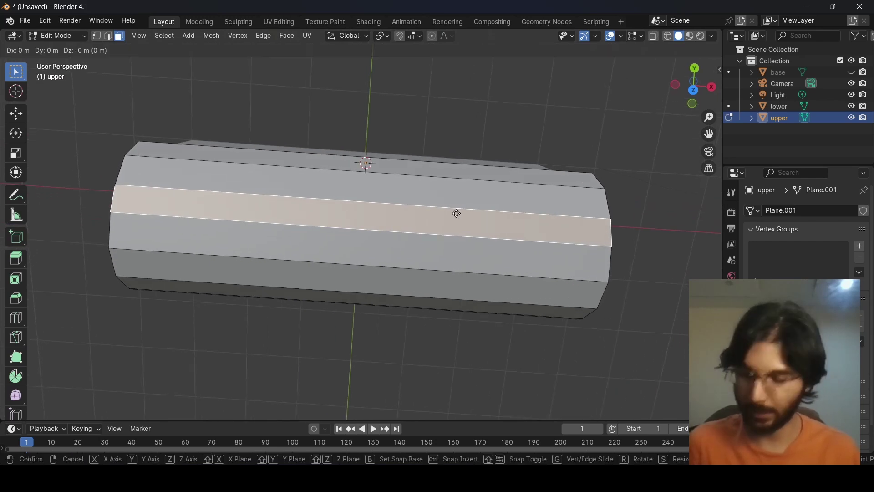
key("s")
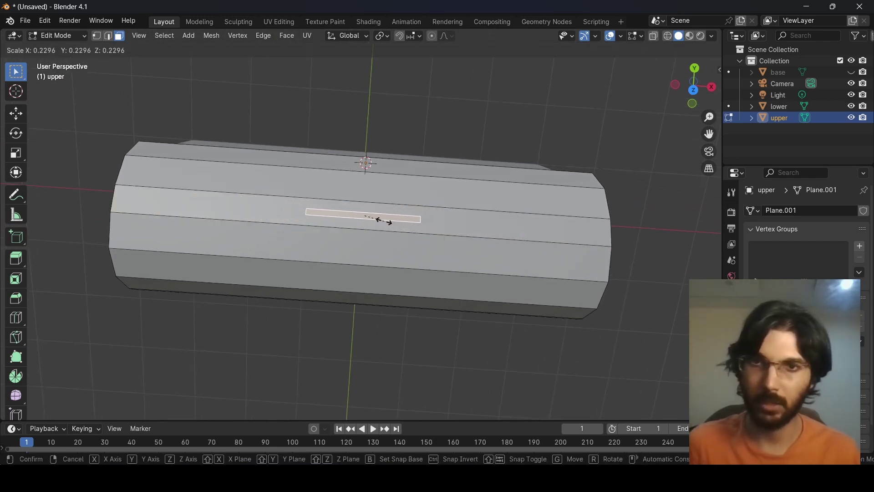
left_click(384, 221)
Extrude the small duplicated strip about 0.16 m outward from the lid as a handle block, and deselect everything
middle_click_drag(374, 269, 371, 203)
scroll(347, 208, "up", 5)
scroll(369, 216, "down", 2)
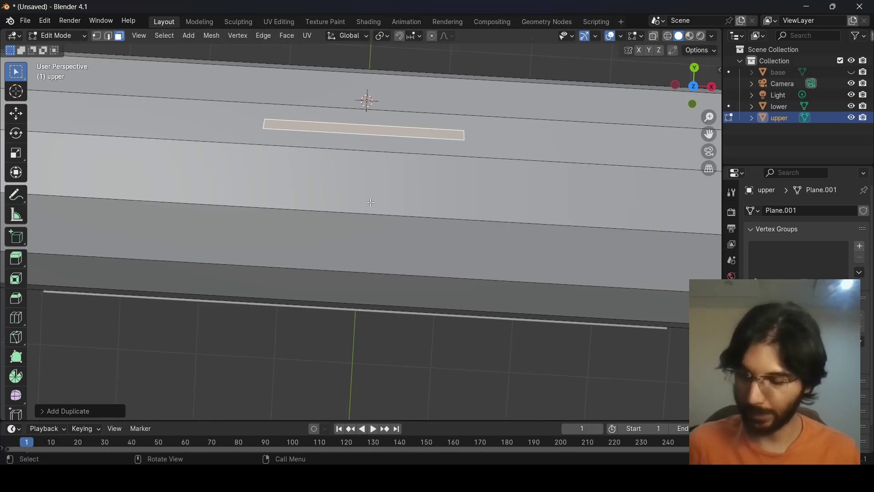
key("e")
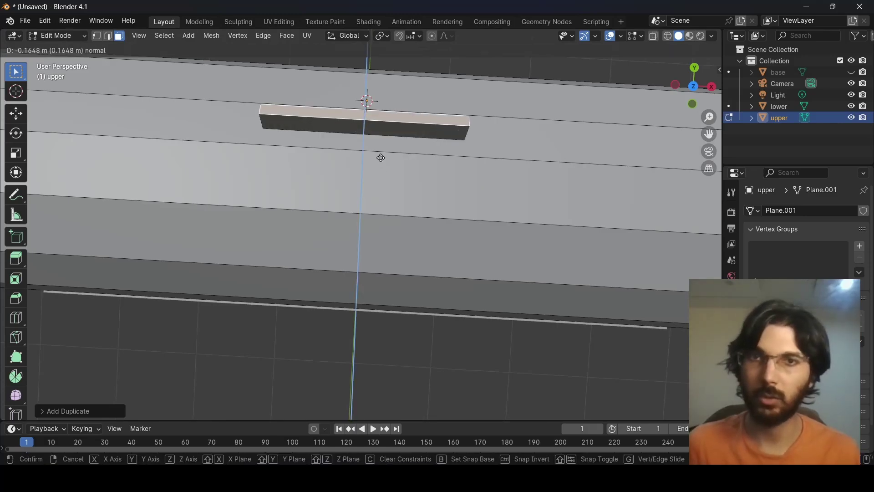
left_click(392, 155)
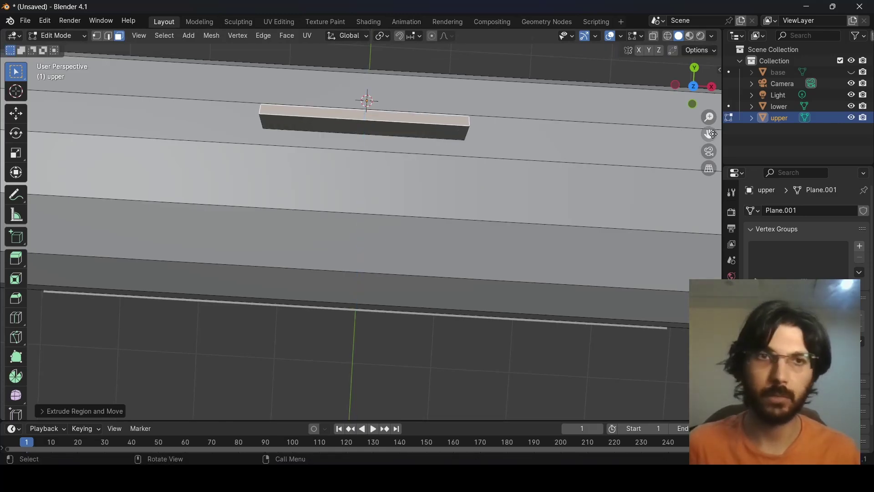
left_click(592, 158)
left_click_drag(712, 134, 689, 182)
key("alt+a")
Delete the long side face of the handle block that faces the chest's front (-Y)
scroll(362, 169, "up", 5)
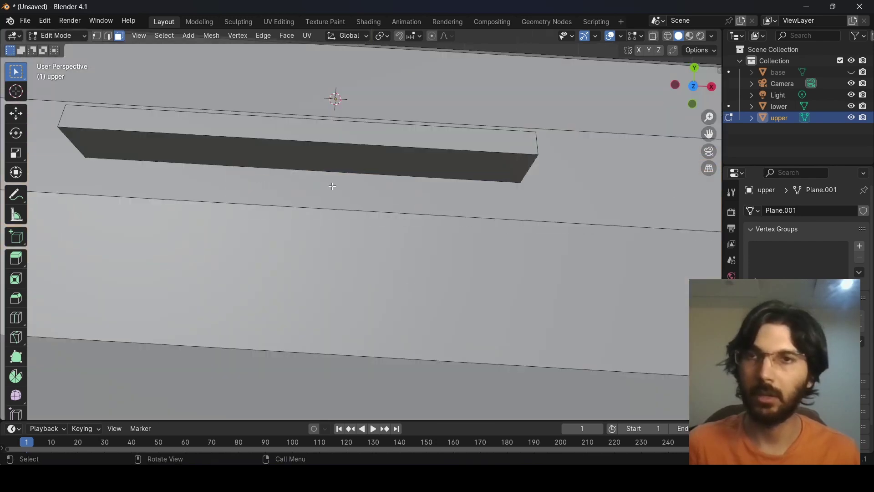
middle_click_drag(332, 187, 442, 108)
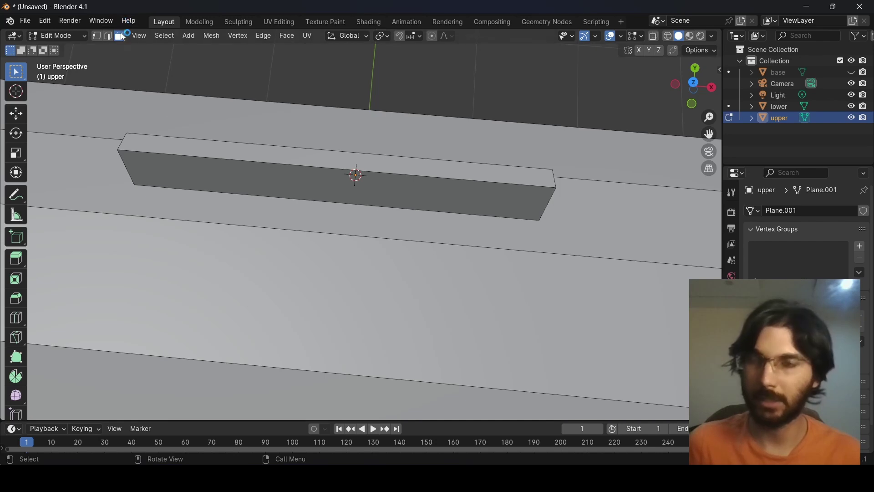
left_click(260, 181)
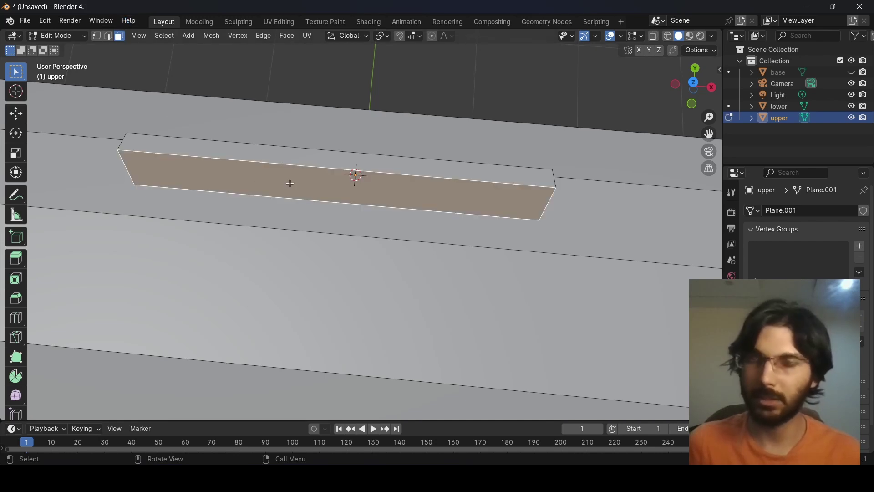
key("x")
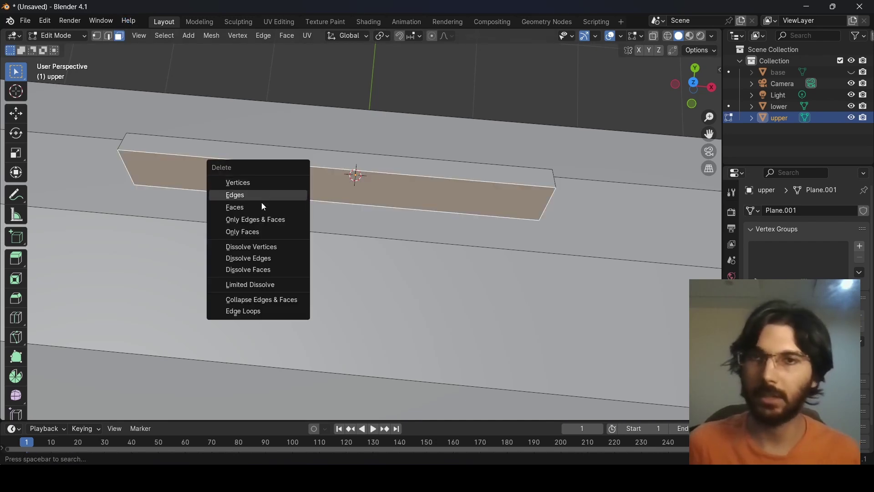
left_click(244, 208)
Delete the opposite long side face of the handle block, on the hinge side (+Y), to open it through
middle_click_drag(222, 179, 533, 146)
middle_click_drag(472, 132, 575, 112)
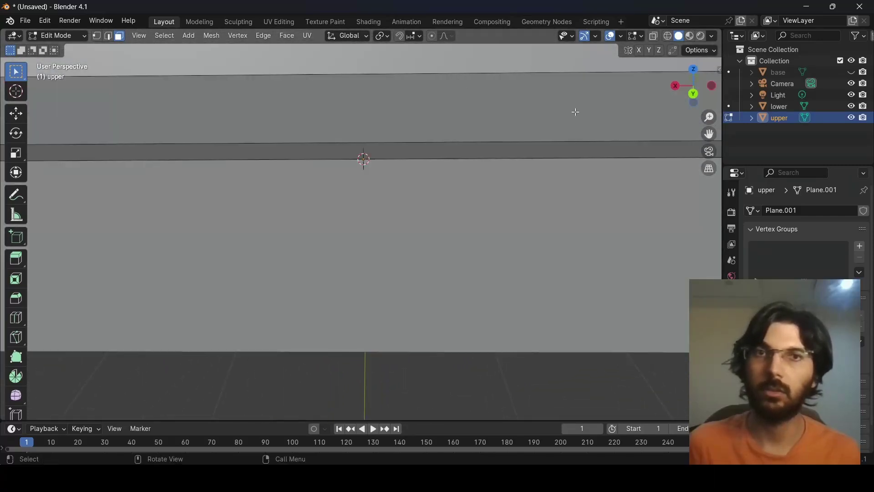
left_click_drag(713, 138, 714, 319)
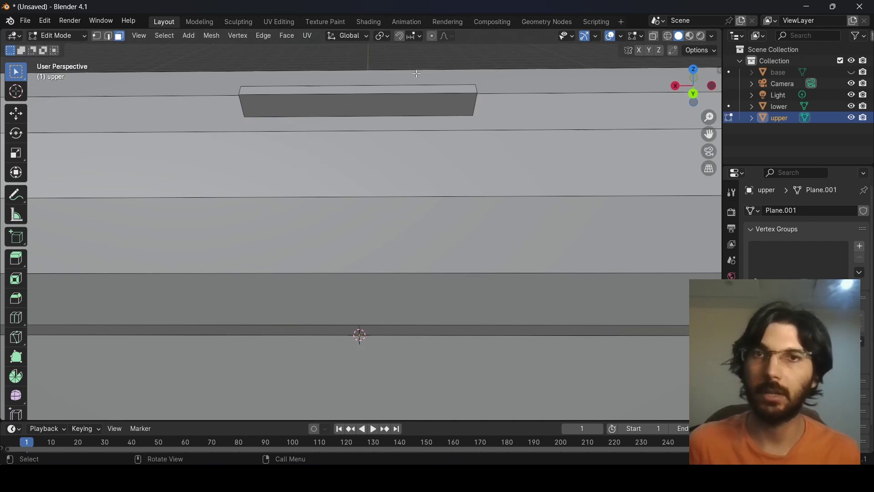
left_click(388, 116)
key("x")
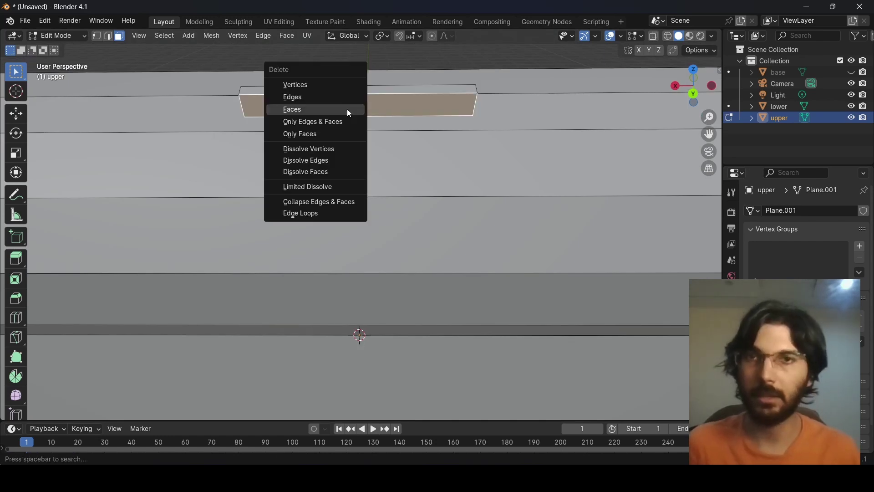
left_click(349, 113)
middle_click_drag(349, 112, 364, 226)
middle_click_drag(353, 97, 353, 85, "shift")
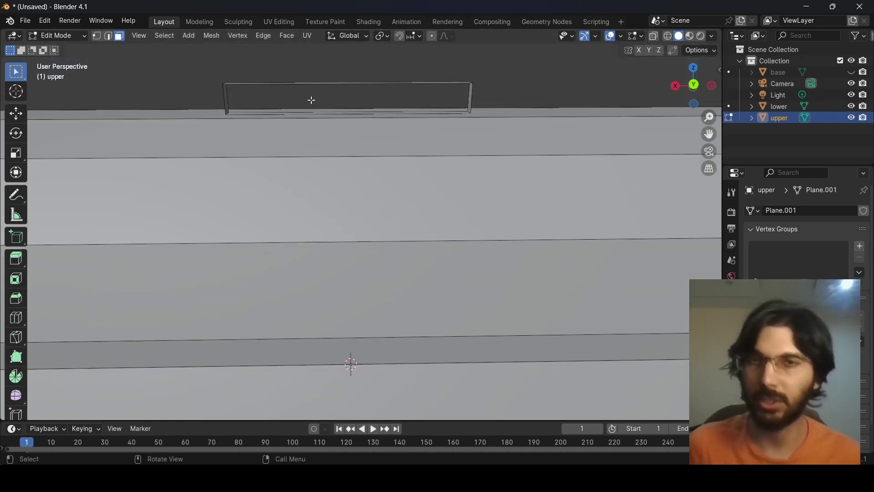
Extrude the top face of the lid's handle about 0.08 m upward and bevel the edges of the new top with 3 segments
middle_click_drag(340, 132, 339, 152)
left_click(275, 113)
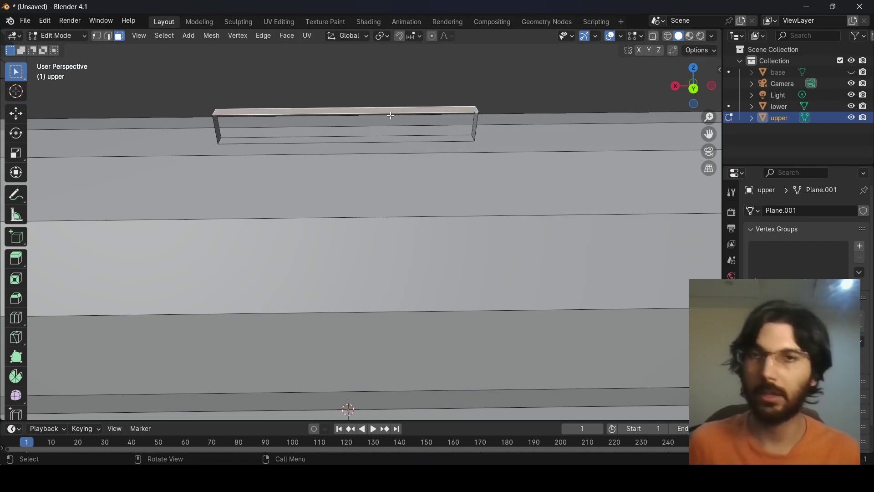
key("e")
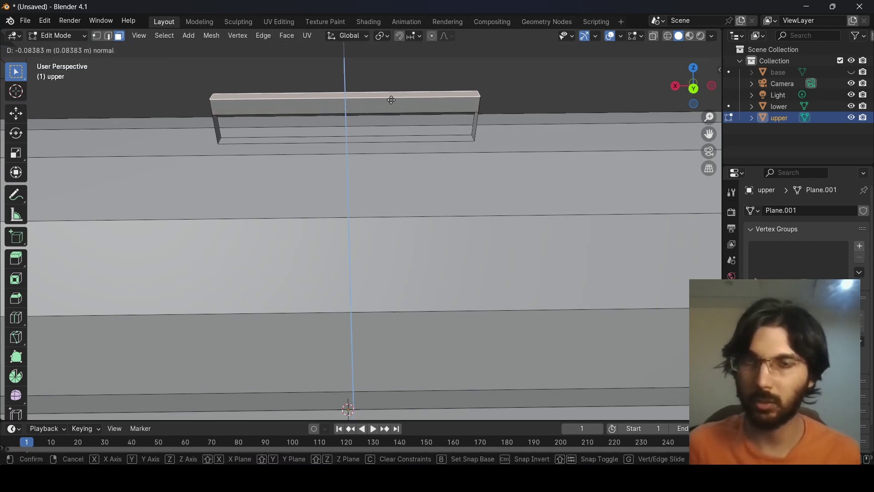
left_click(392, 99)
key("ctrl+b")
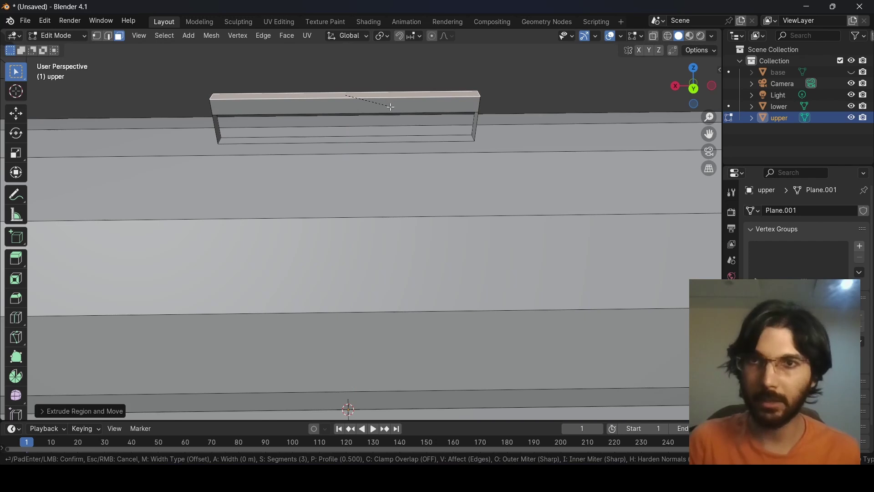
left_click(396, 135)
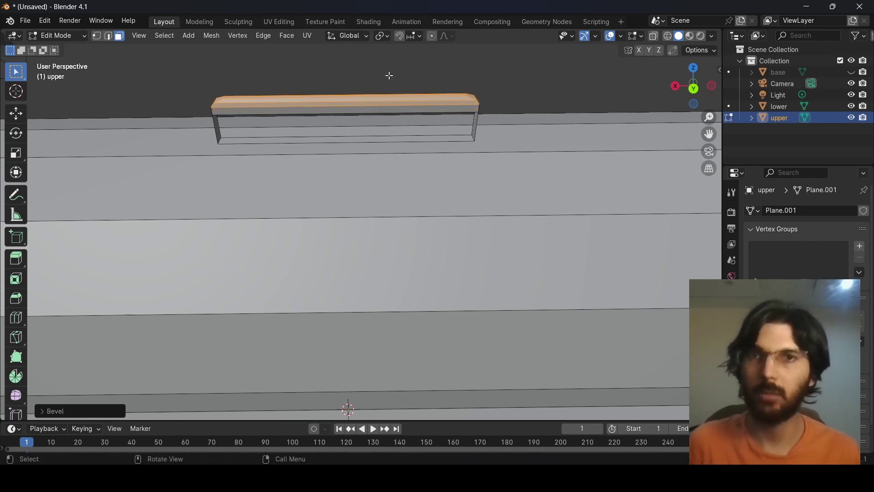
Unhide the base plane, return to Object Mode, and scale the plane up to about 11.6 as a ground surface under the chest
middle_click_drag(390, 75, 637, 161)
scroll(638, 162, "down", 5)
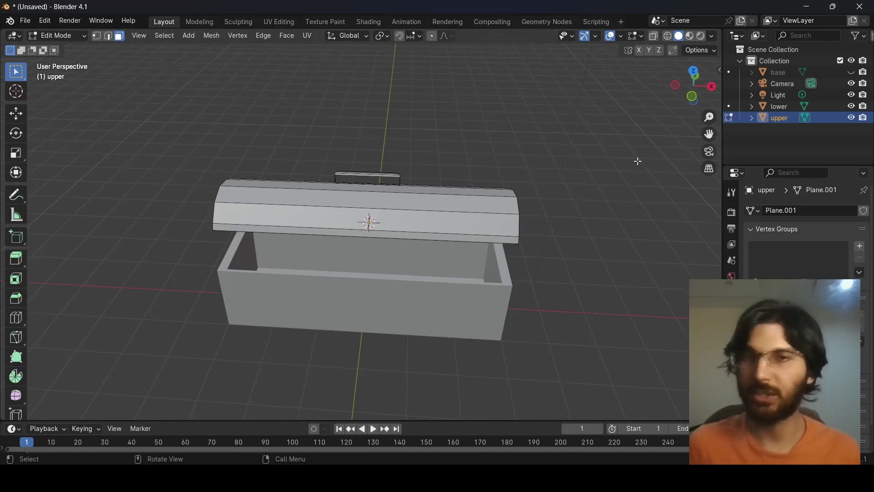
left_click_drag(709, 135, 706, 96)
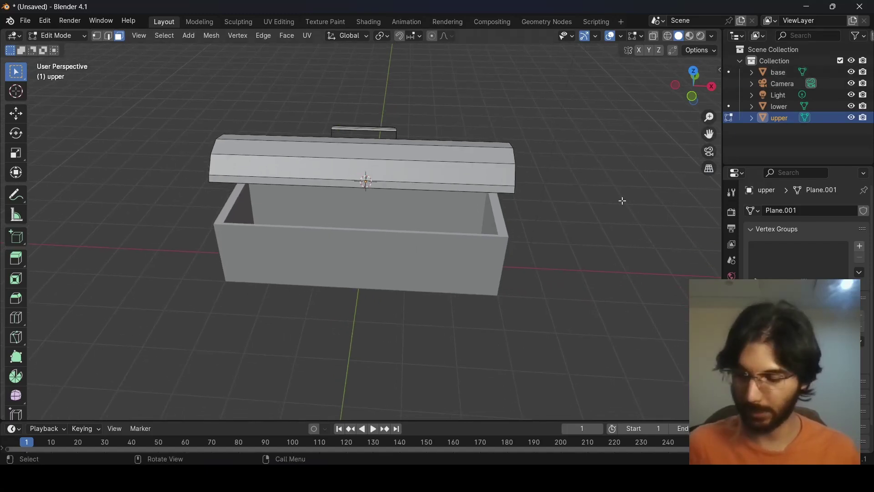
left_click(778, 73)
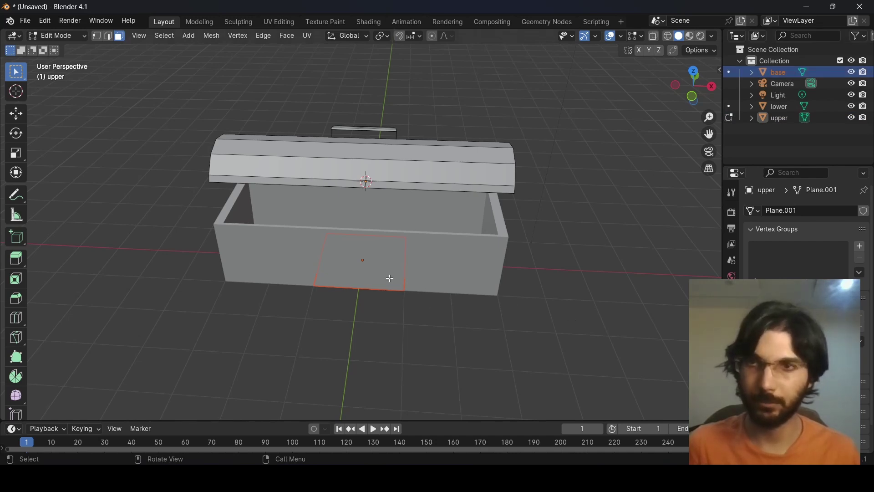
left_click(59, 34)
left_click(62, 49)
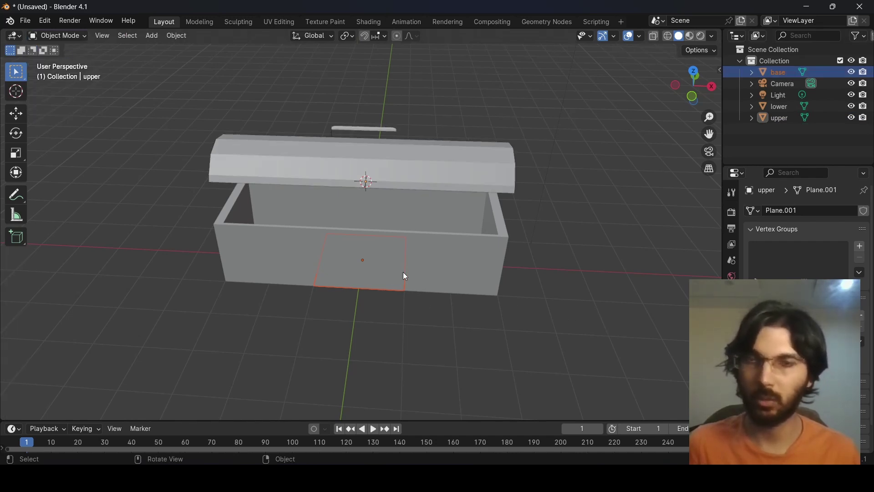
key("s")
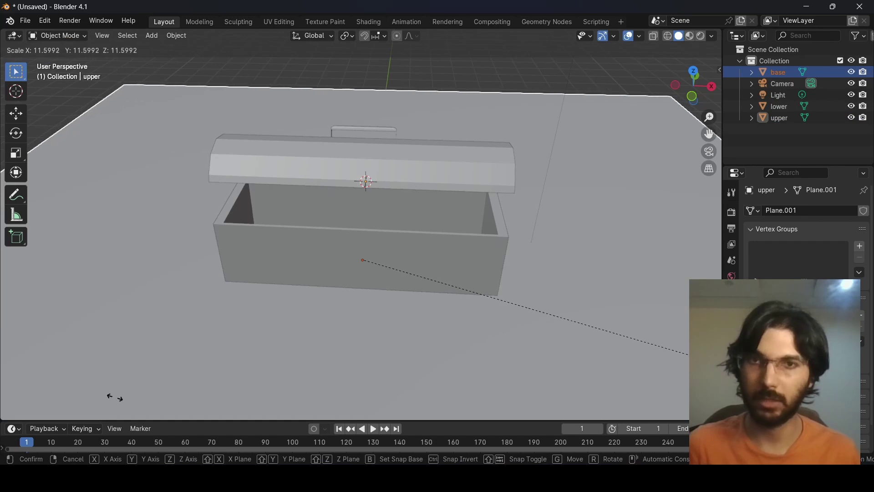
left_click(114, 399)
middle_click_drag(182, 279, 403, 171)
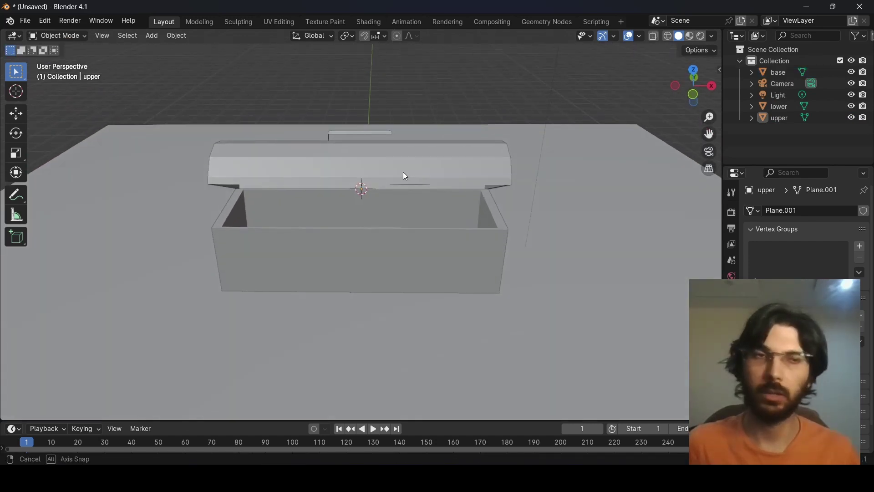
key("alt+a")
In Edit Mode on the upper object, duplicate the lid's lowest front strip in place and shrink the copy along X to a short centred plate
scroll(368, 168, "up", 5)
scroll(368, 170, "down", 2)
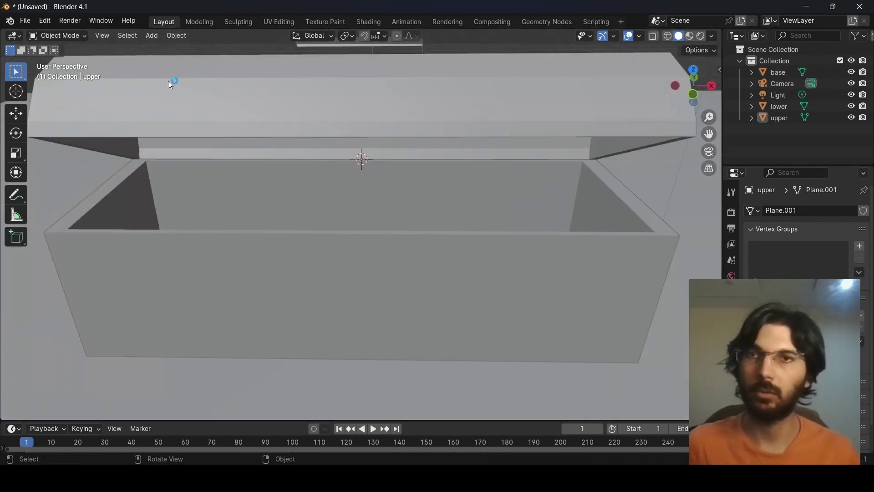
left_click(318, 130)
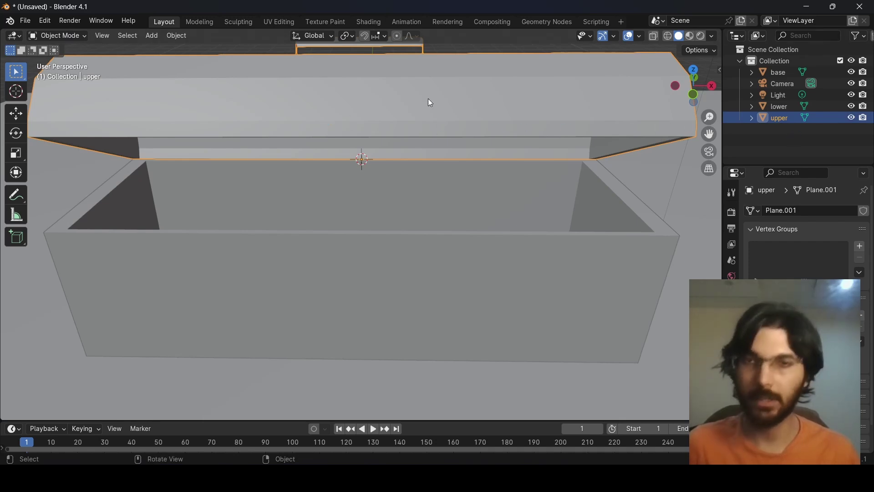
key("Tab")
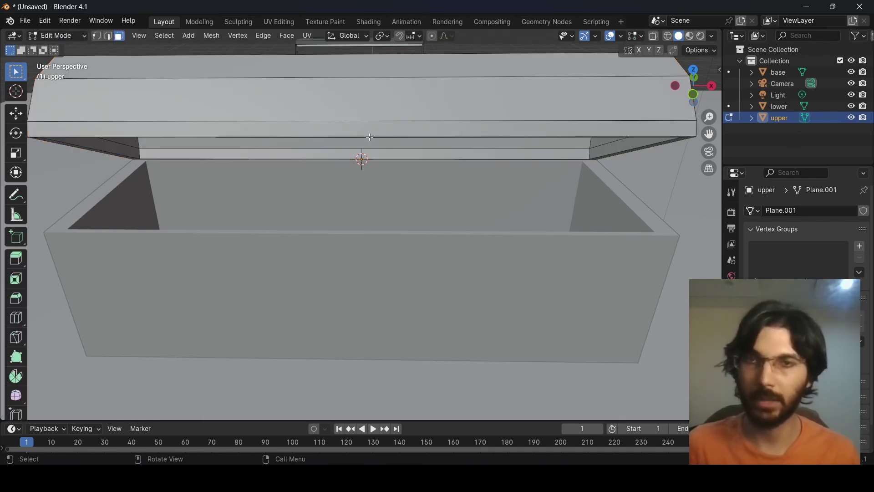
left_click(387, 134)
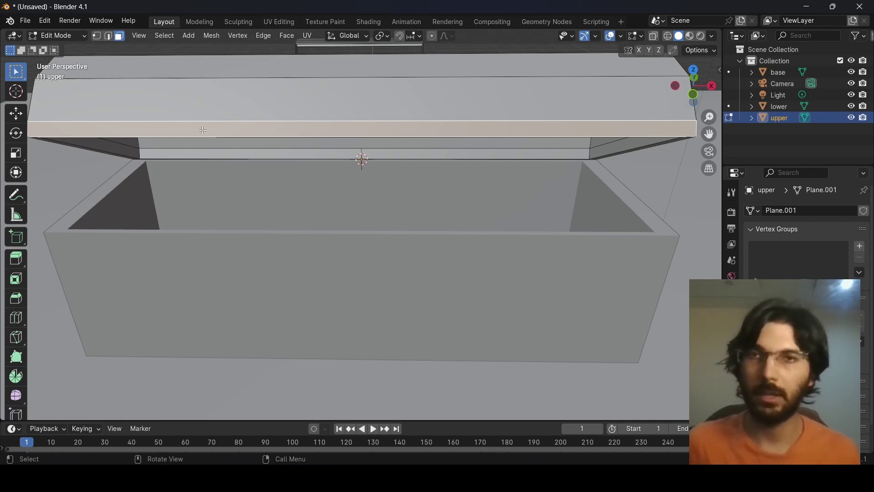
key("g")
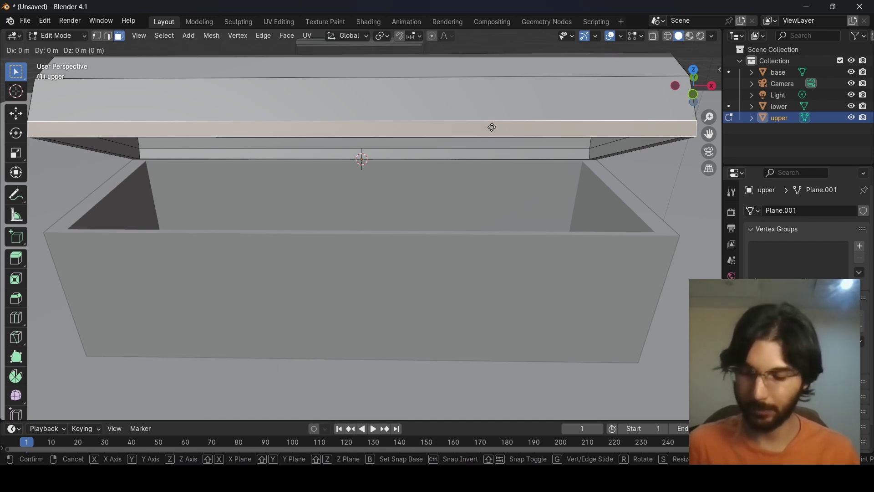
key("s")
key("x")
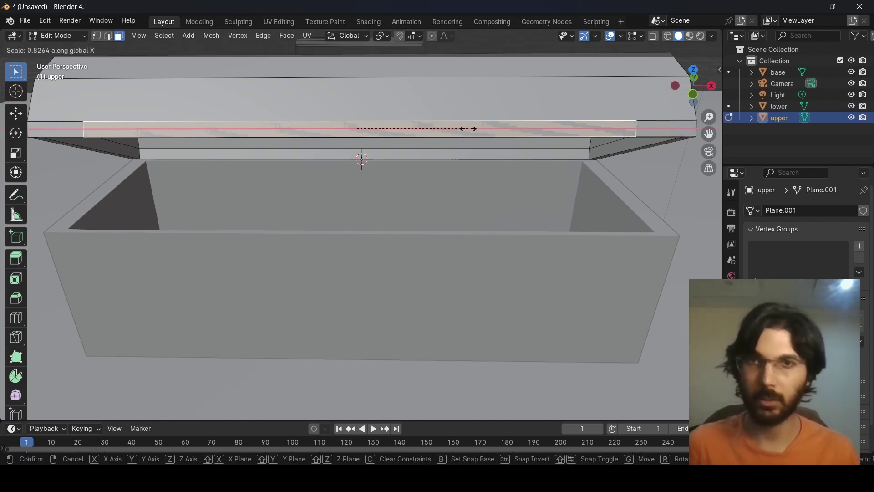
left_click(362, 130)
Scale the short plate up uniformly so it extends past the upper and lower edges of the front strip
middle_click_drag(362, 137, 371, 108)
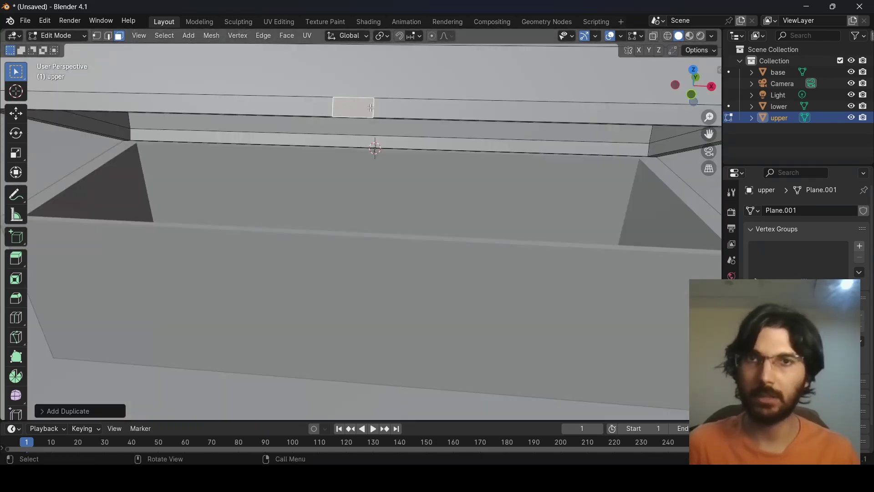
key("s")
left_click(395, 108)
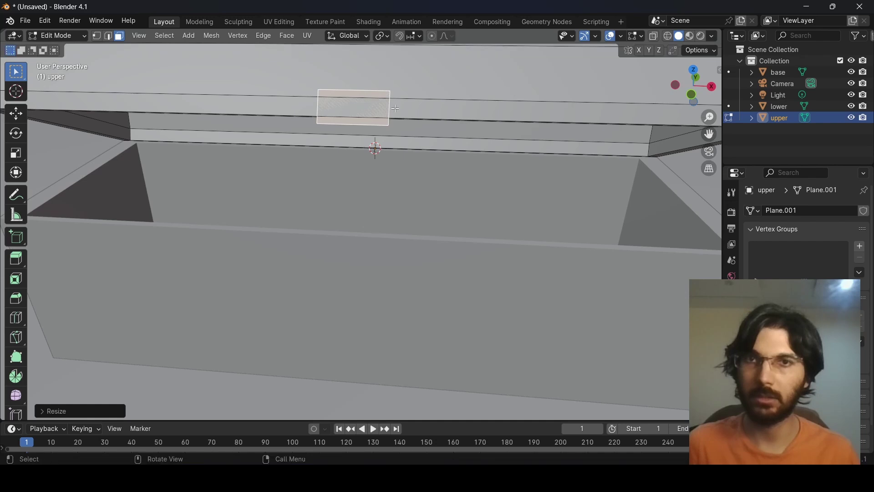
Extrude the small plate on the lid's front about 0.03 m outward to give it thickness
middle_click_drag(395, 108, 229, 233)
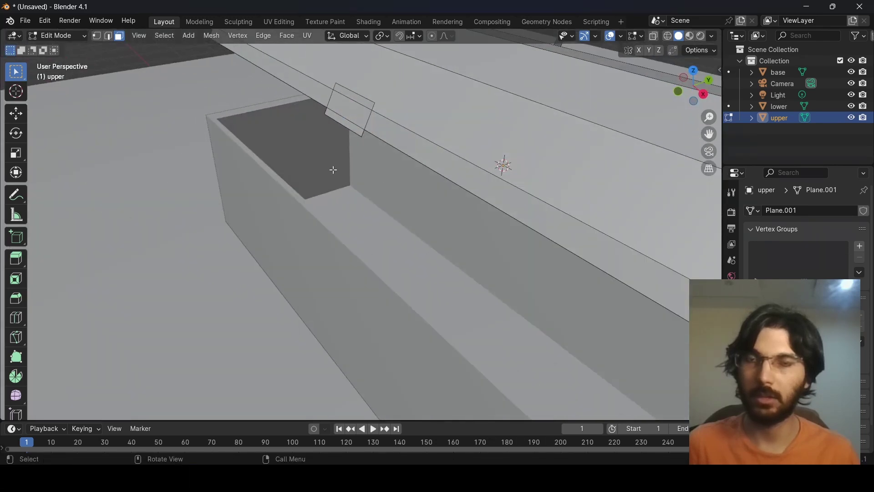
middle_click_drag(333, 170, 443, 152)
left_click(372, 124)
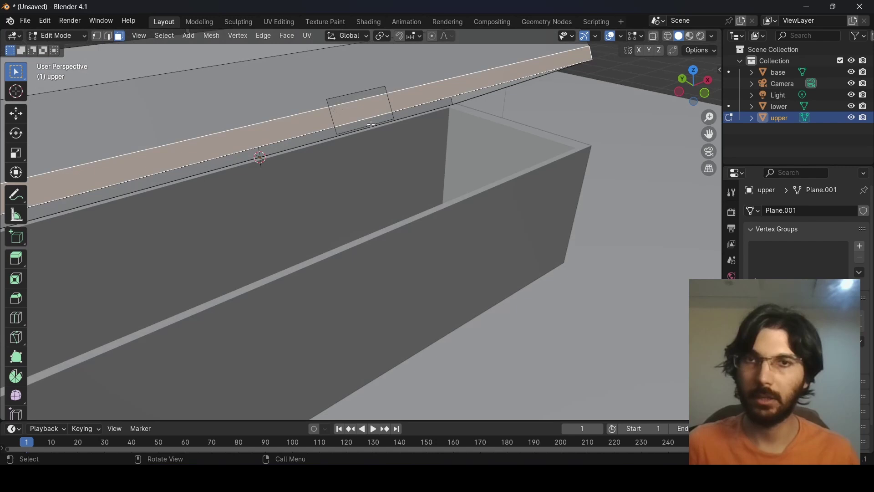
left_click(353, 96)
key("e")
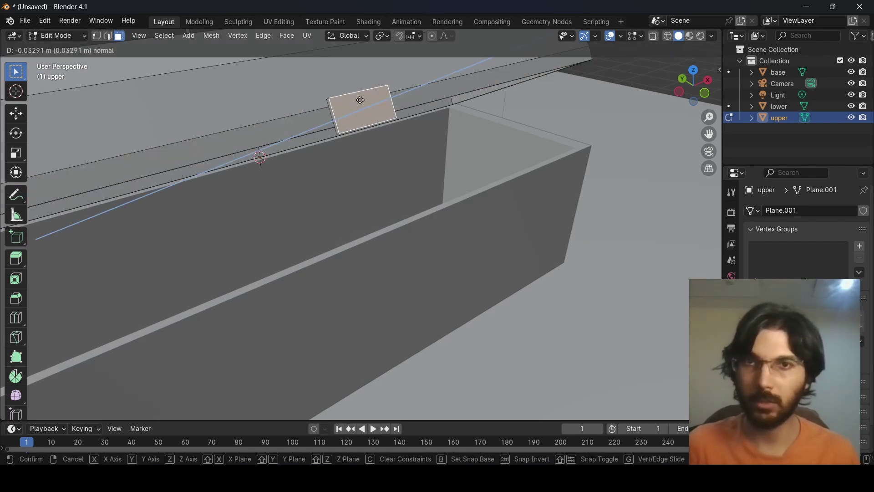
left_click(360, 101)
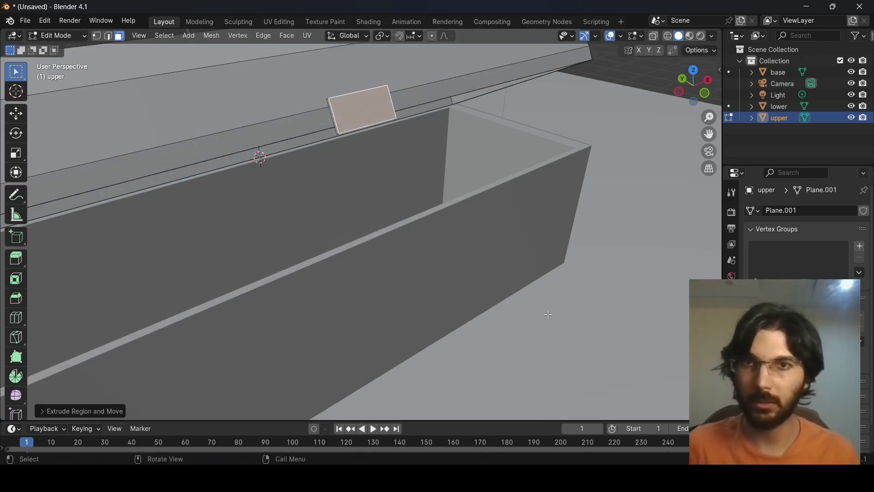
Select the faces of the small front plate and separate them from the lid into their own object
key("alt+a")
middle_click_drag(398, 225, 371, 166)
left_click(371, 165)
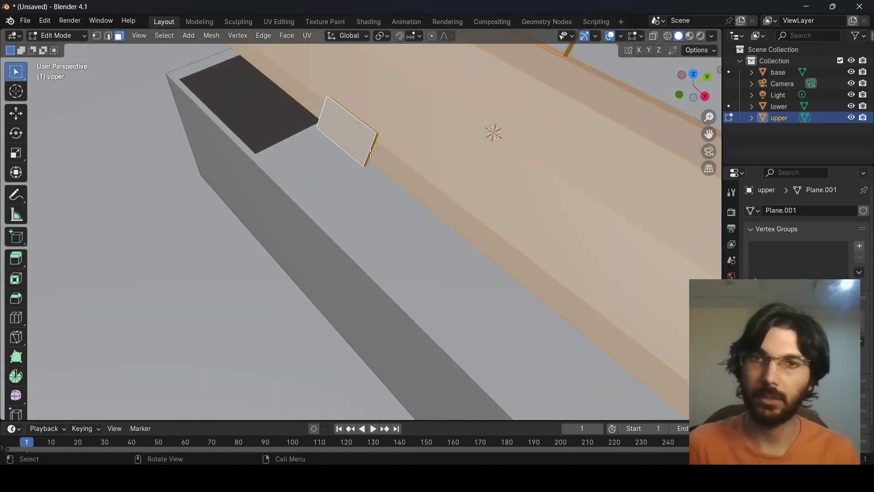
left_click(371, 154)
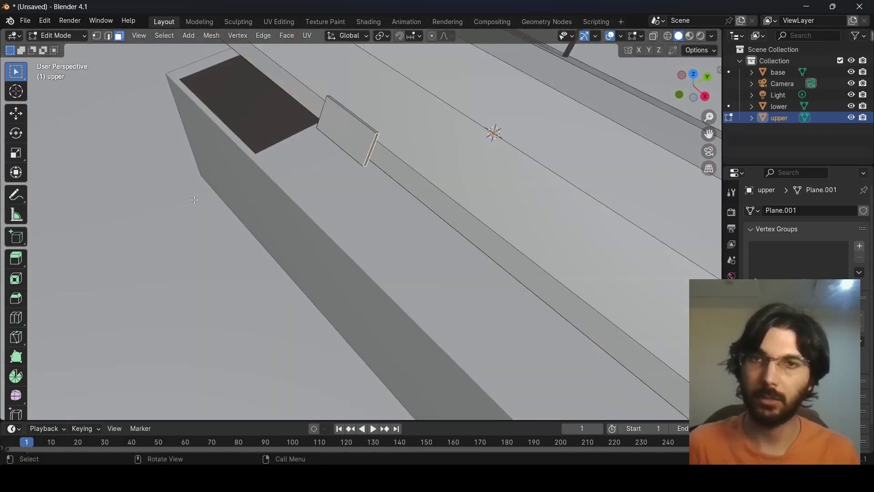
left_click(362, 143, "ctrl")
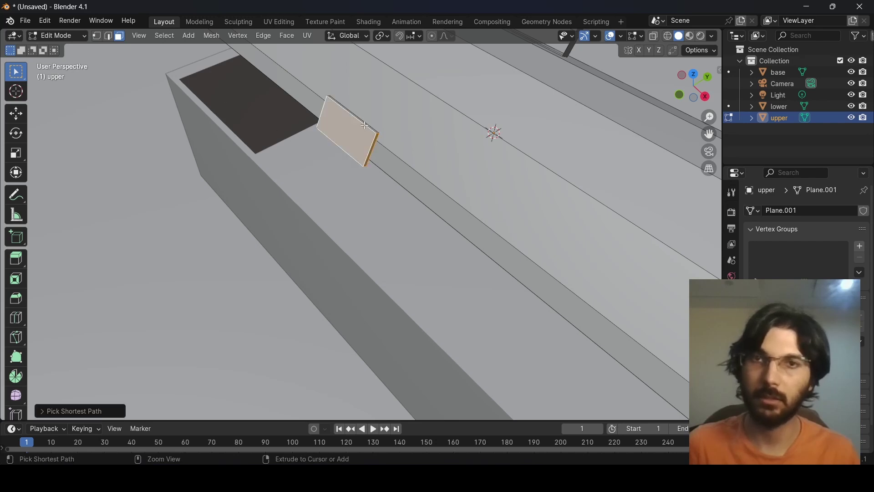
left_click(366, 125, "ctrl")
middle_click_drag(456, 130, 509, 134)
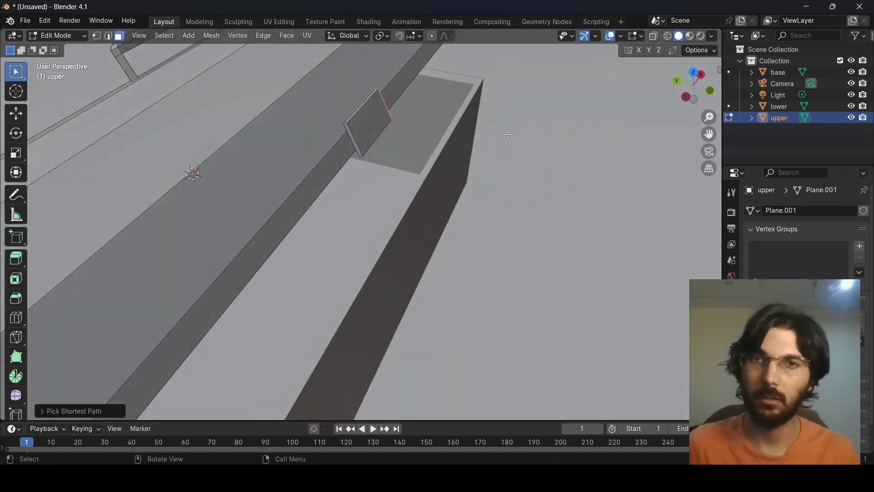
left_click(357, 147)
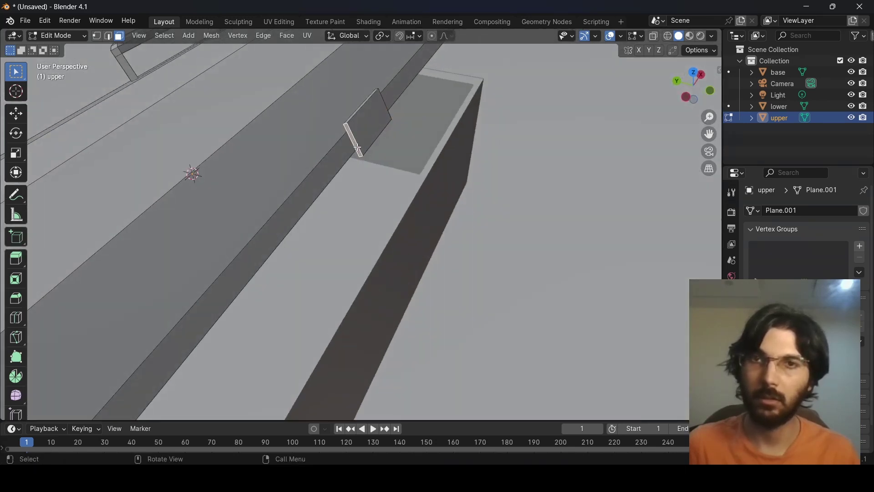
left_click(358, 119)
middle_click_drag(358, 121, 357, 216)
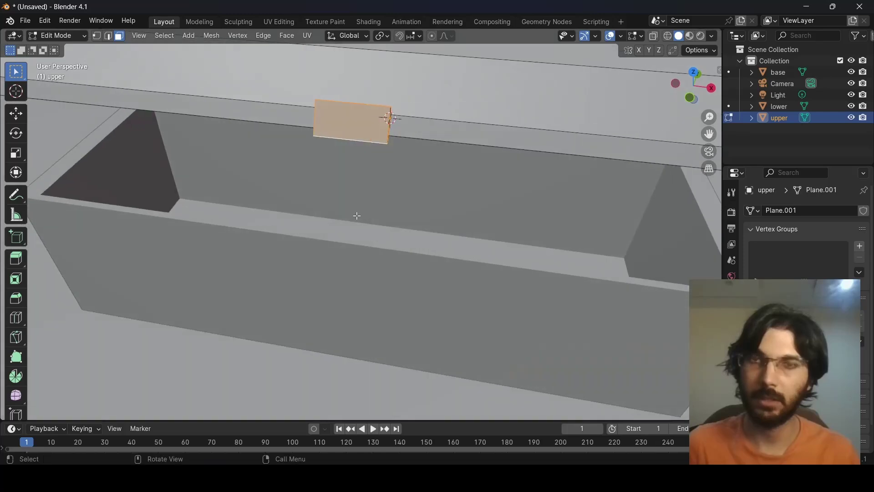
key("p")
left_click(356, 215)
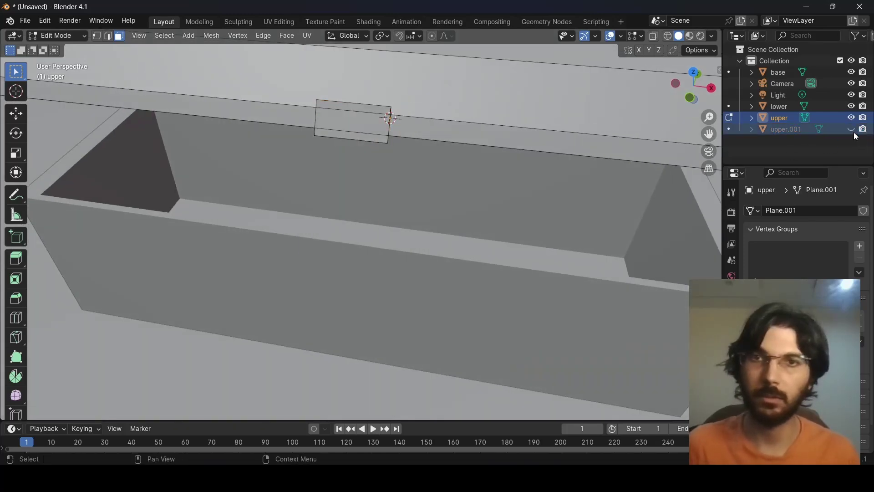
Toggle the separated plate's visibility to check it, rename the object as lock, and deselect it
middle_click_drag(546, 274, 581, 387)
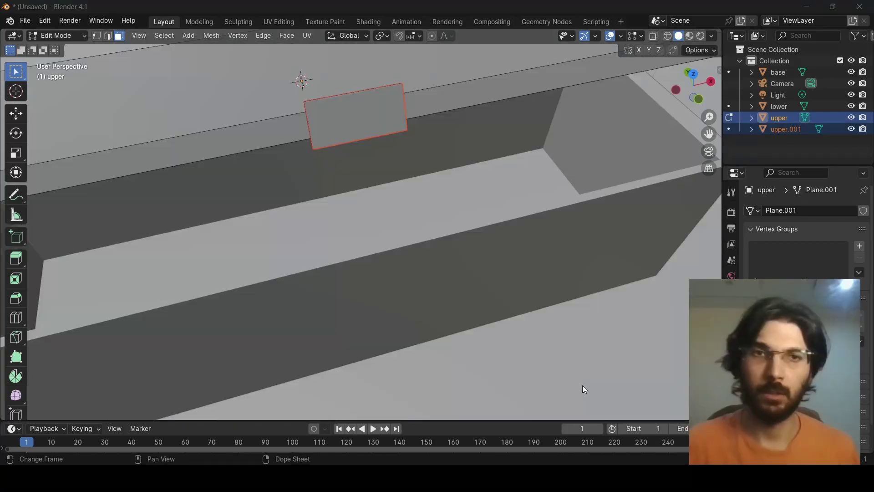
left_click(855, 130)
left_click(856, 131)
double_click(784, 130)
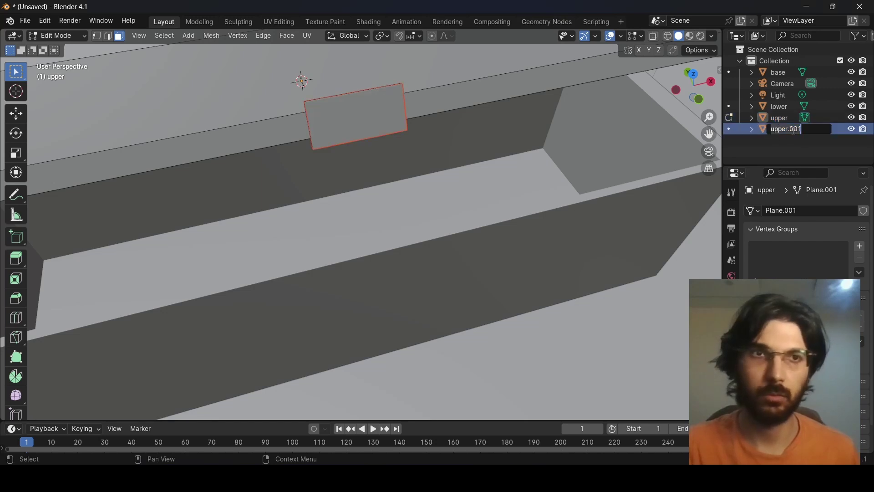
type("lock")
key("Return")
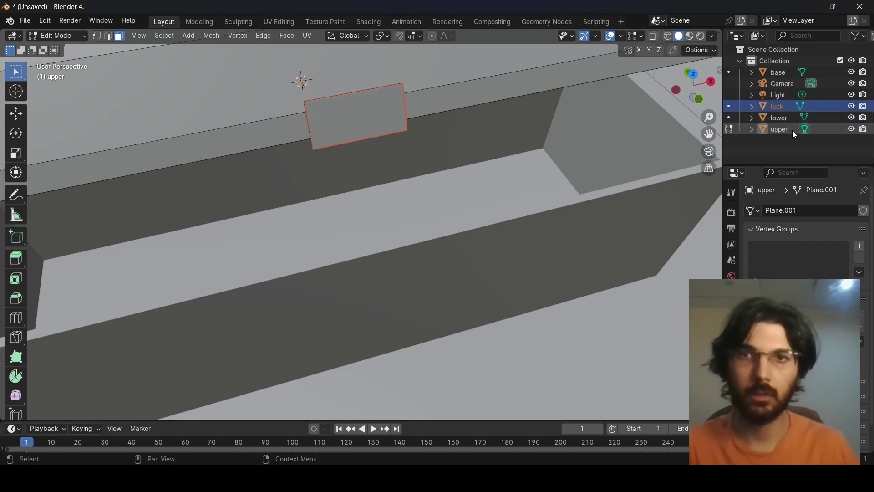
left_click(793, 143)
Switch the viewport shading to Material Preview with the whole chest in view
middle_click_drag(501, 173, 308, 59)
scroll(324, 102, "down", 3)
middle_click_drag(324, 101, 405, 145)
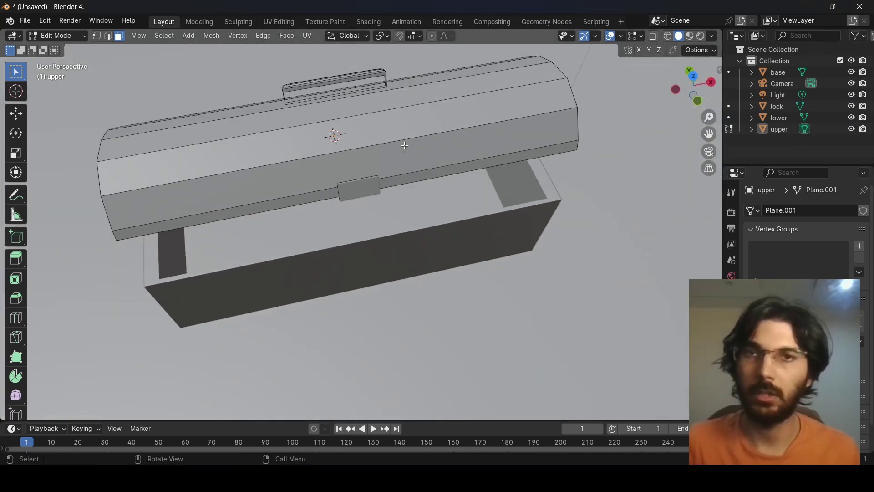
middle_click_drag(349, 78, 312, 86)
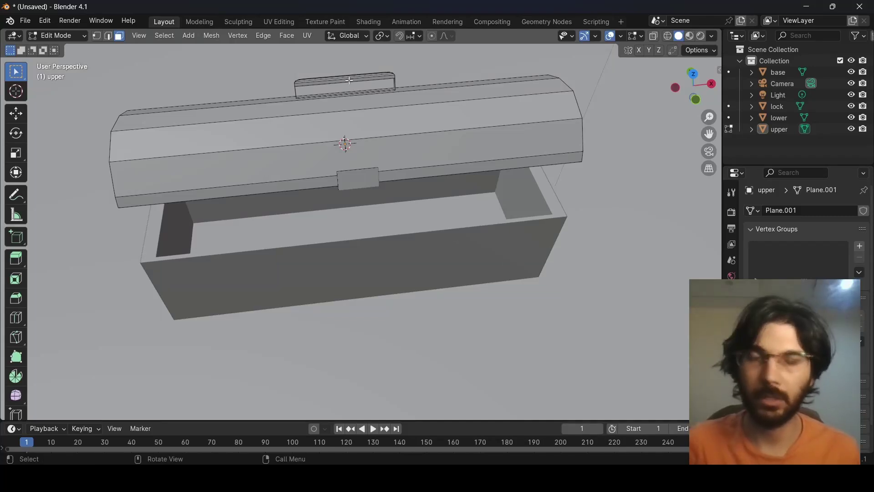
mouse_move(364, 140)
middle_mouse_down()
mouse_move(370, 112)
mouse_move(398, 126)
mouse_move(296, 117)
middle_mouse_up()
left_click(690, 38)
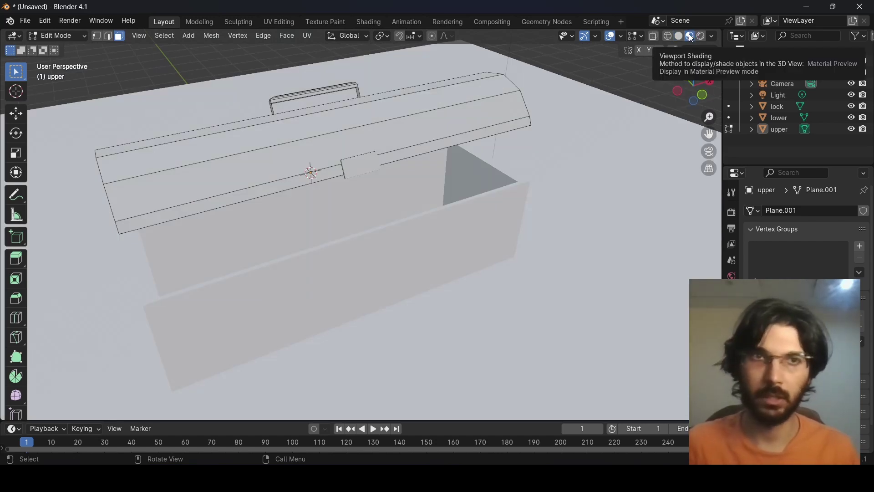
Return to Object Mode, select the upper lid and create a new material for it
middle_click_drag(437, 189, 403, 192)
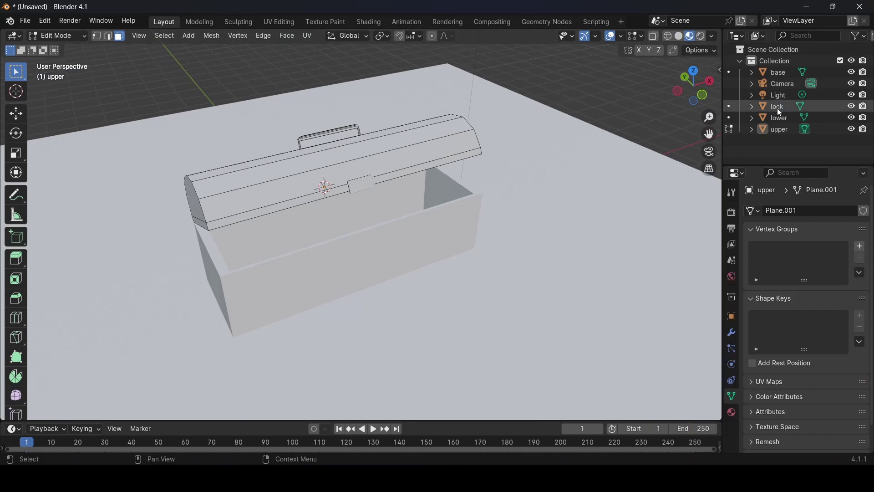
left_click(57, 36)
left_click(59, 48)
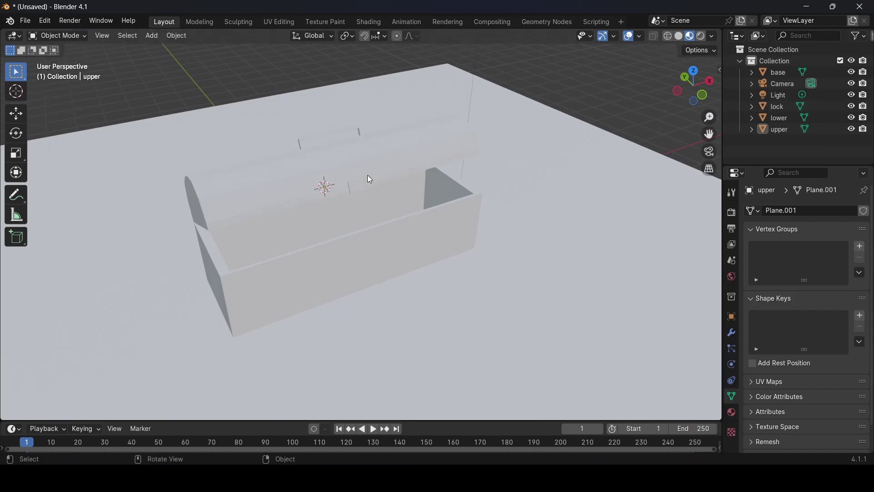
left_click(336, 171)
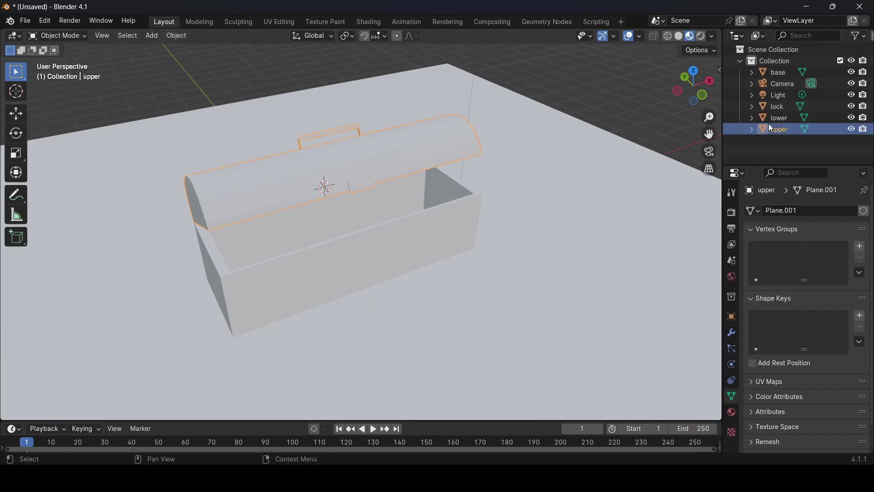
scroll(806, 274, "down", 2)
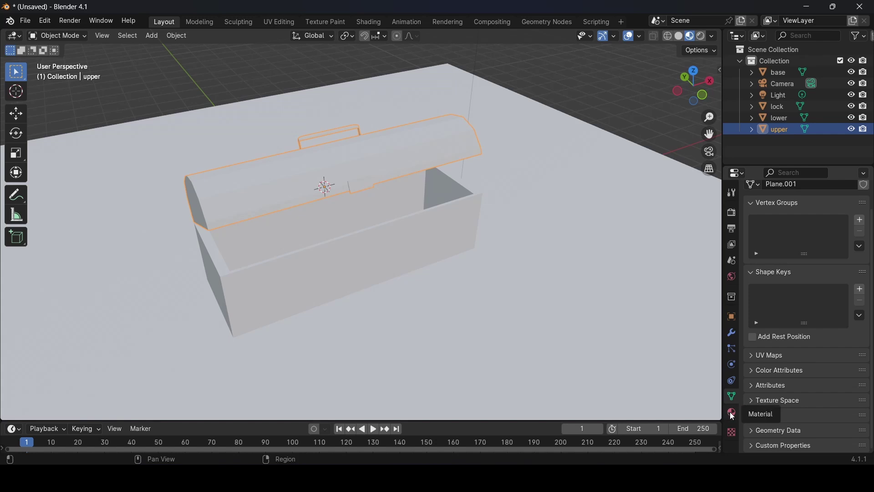
left_click(731, 414)
left_click(818, 260)
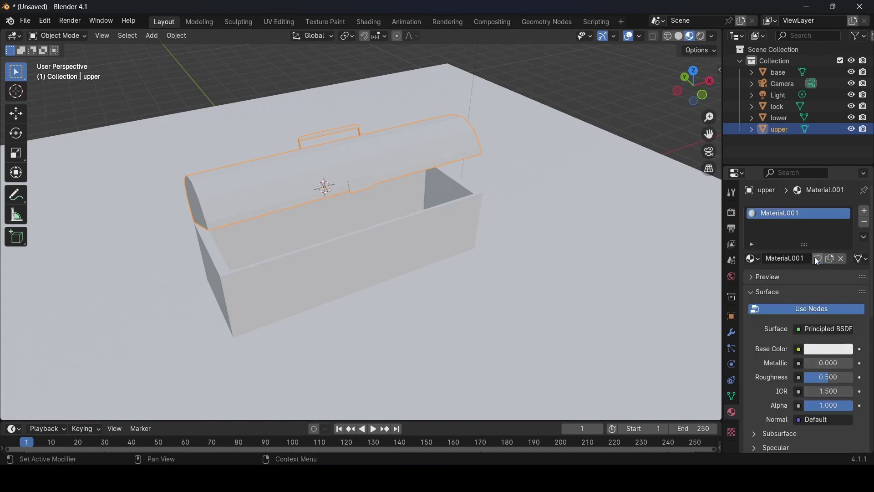
Set the lid material's base colour to hex C80036
left_click(824, 351)
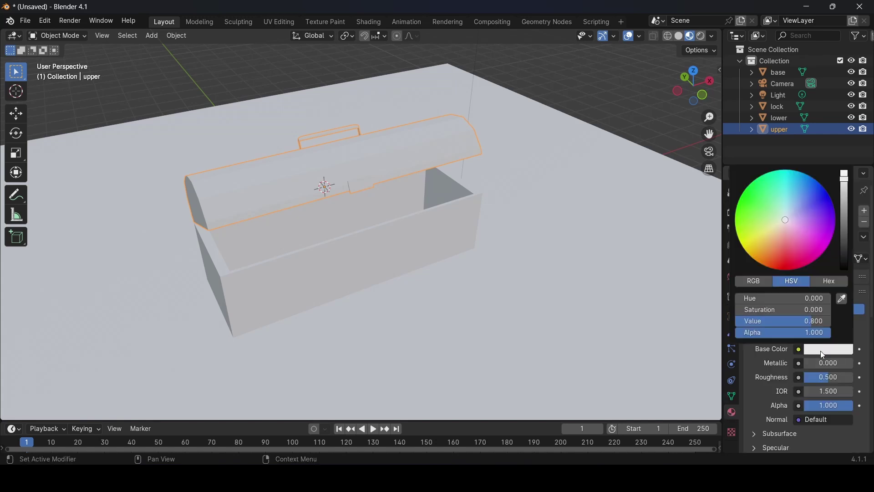
left_click(831, 283)
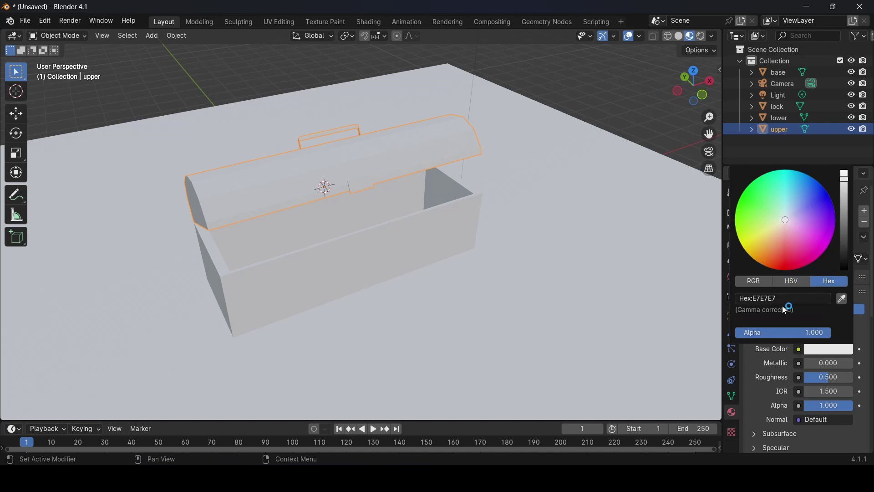
left_click(781, 299)
type("C80036")
key("Return")
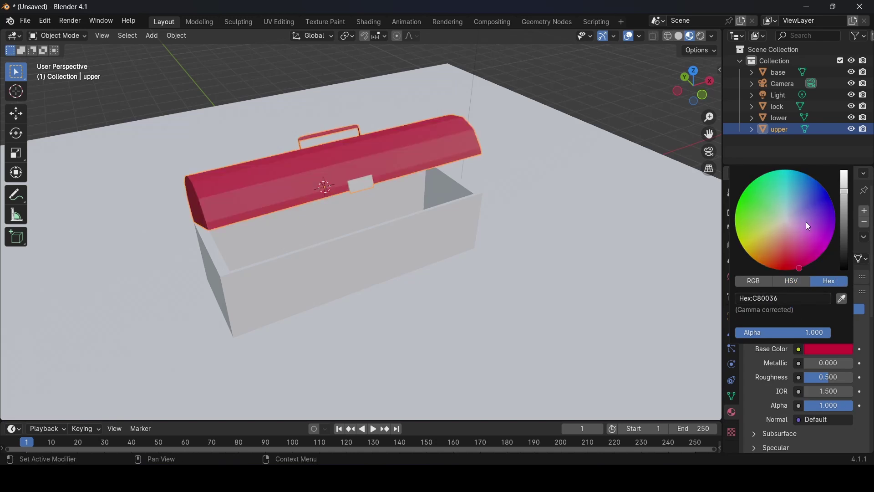
left_click(788, 302)
key("Return")
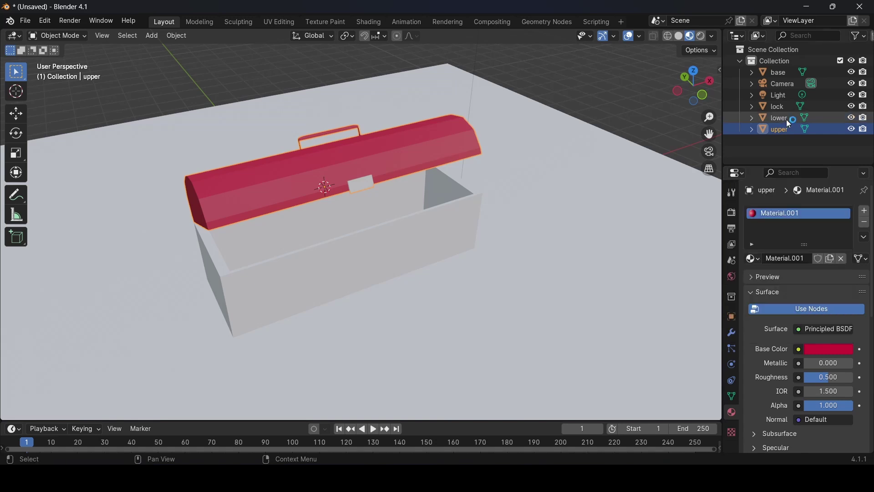
Give the lower chest body a new material with the same red base colour as the lid
left_click(786, 120)
left_click(817, 260)
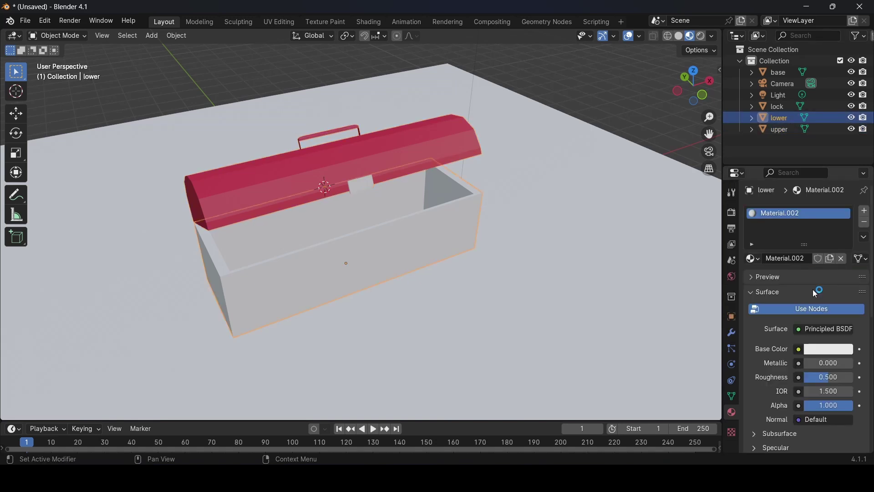
left_click(825, 354)
left_click(823, 352)
left_click(820, 353)
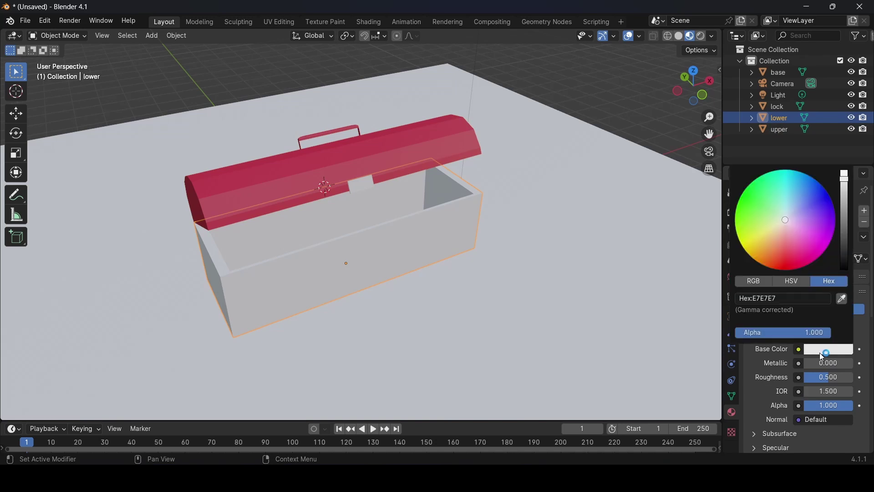
left_click(811, 298)
key("ctrl+v")
key("Return")
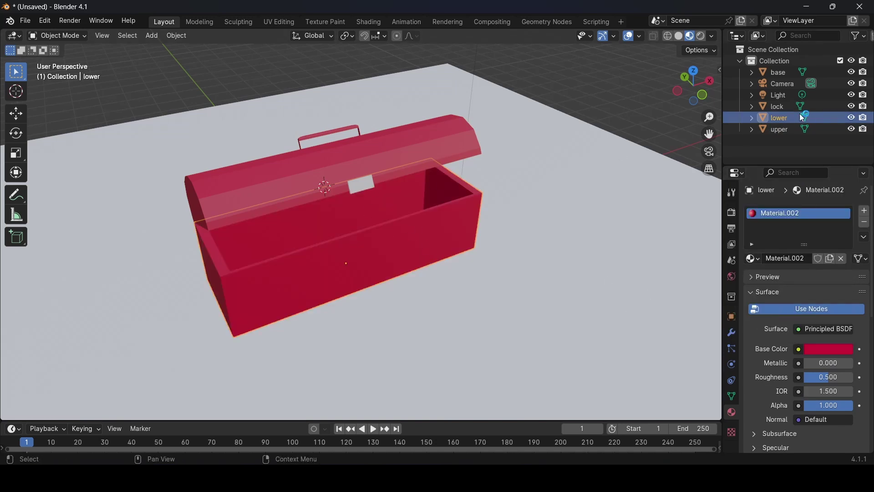
Give the lock plate a new material with base colour hex FF6969
left_click(787, 109)
left_click(823, 259)
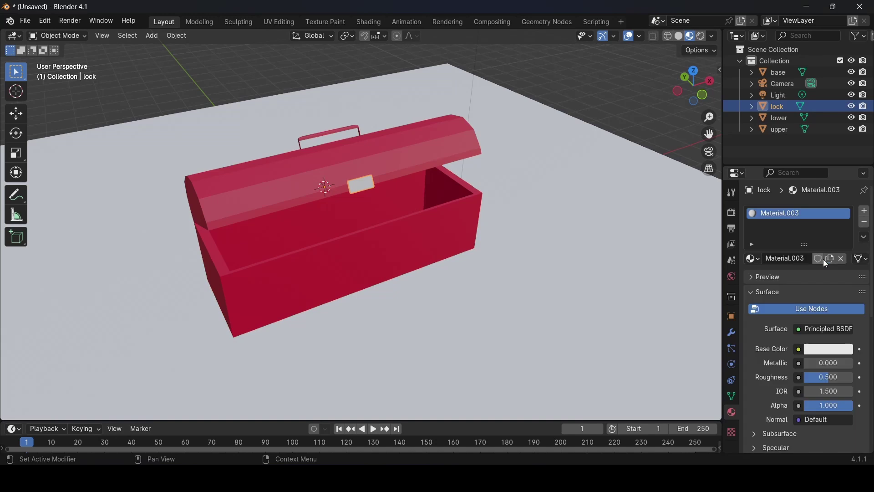
left_click(833, 350)
left_click(796, 298)
key("ctrl+v")
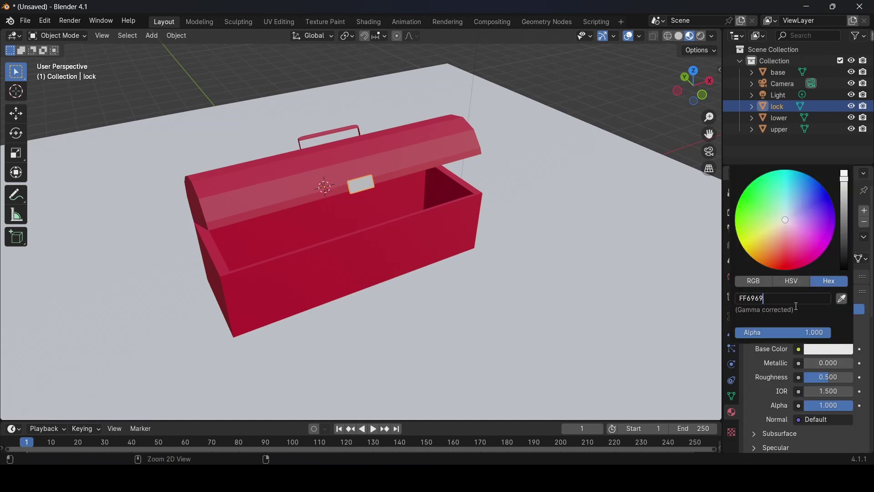
key("Return")
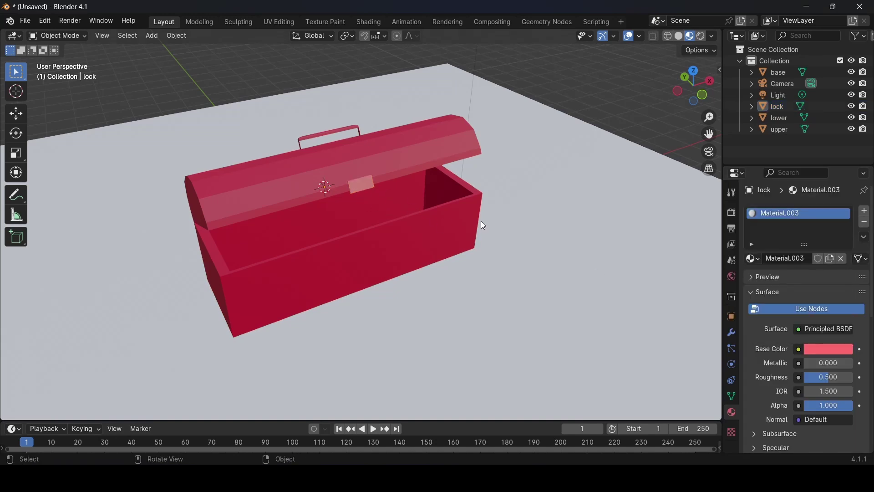
Give the base ground plane a new material with a dark navy blue base colour, and deselect it
left_click(539, 176)
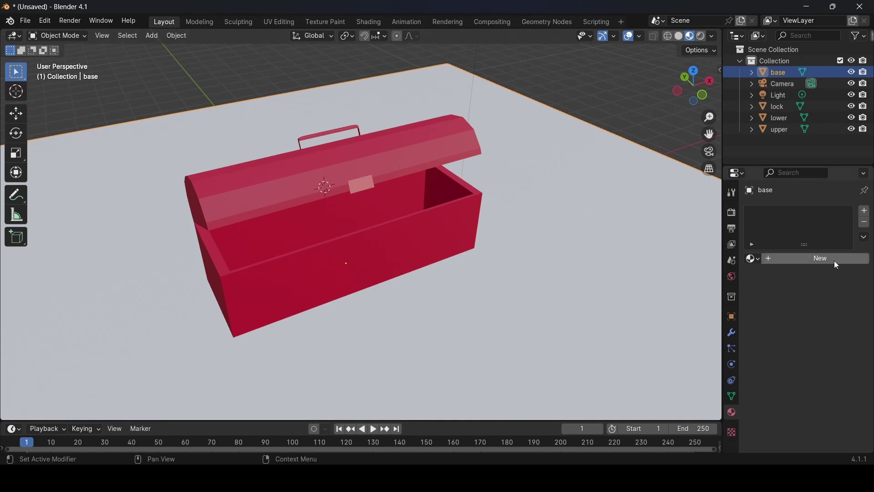
left_click(819, 258)
left_click(826, 351)
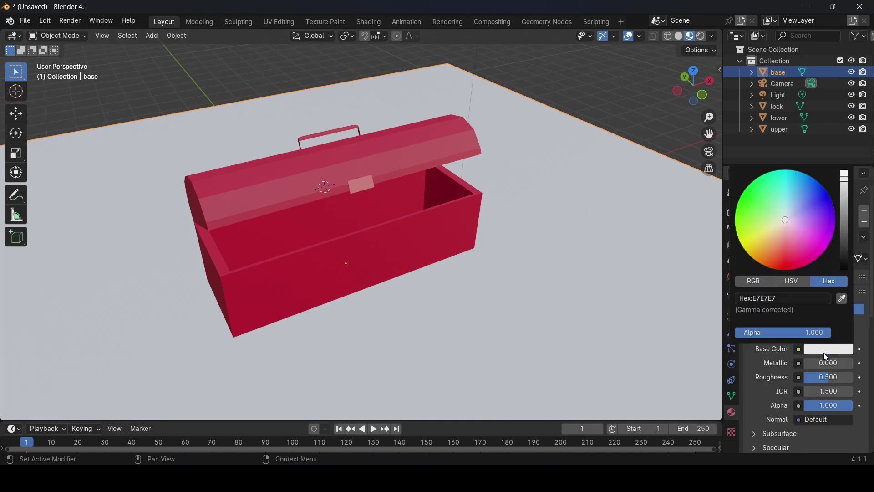
left_click(802, 299)
key("ctrl+v")
key("Return")
key("alt+a")
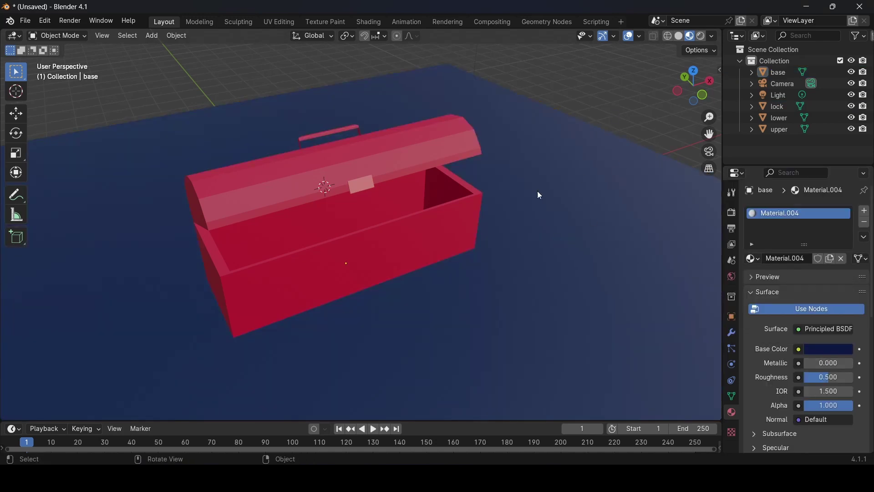
Switch the viewport to Rendered shading and delete the point light above the scene
middle_click_drag(537, 191, 500, 181)
scroll(432, 196, "down", 4)
left_click(457, 122)
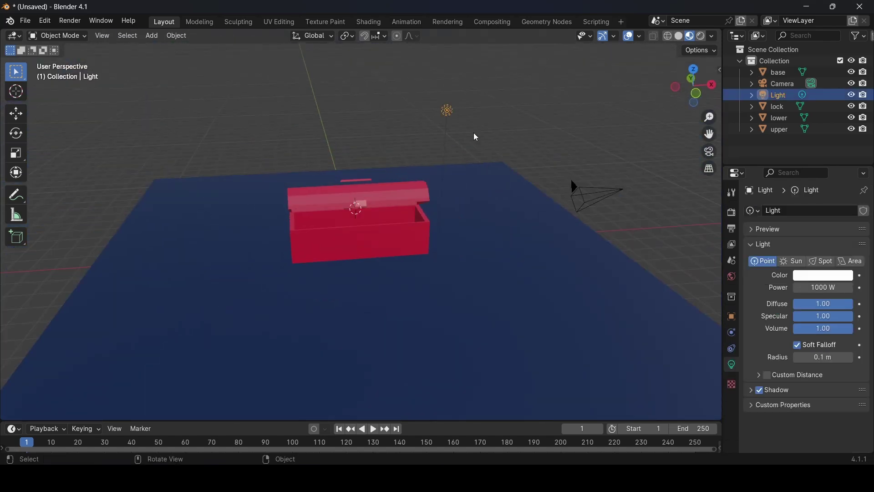
left_click(705, 41)
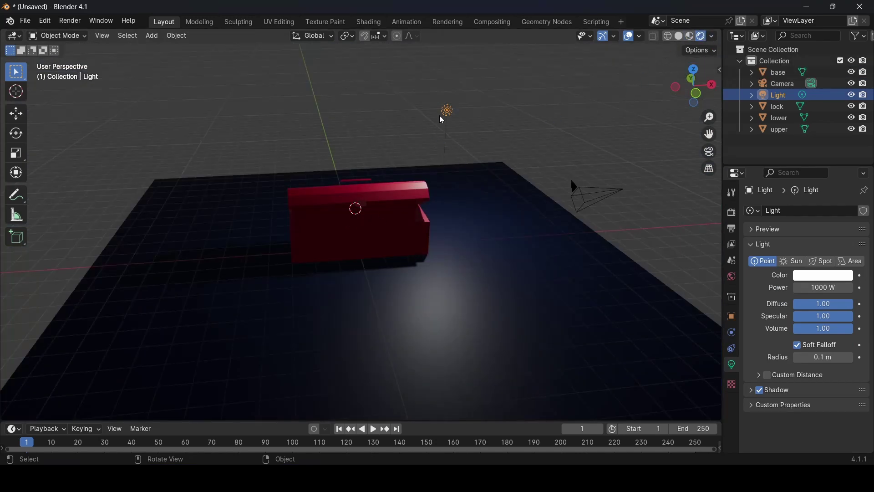
key("Delete")
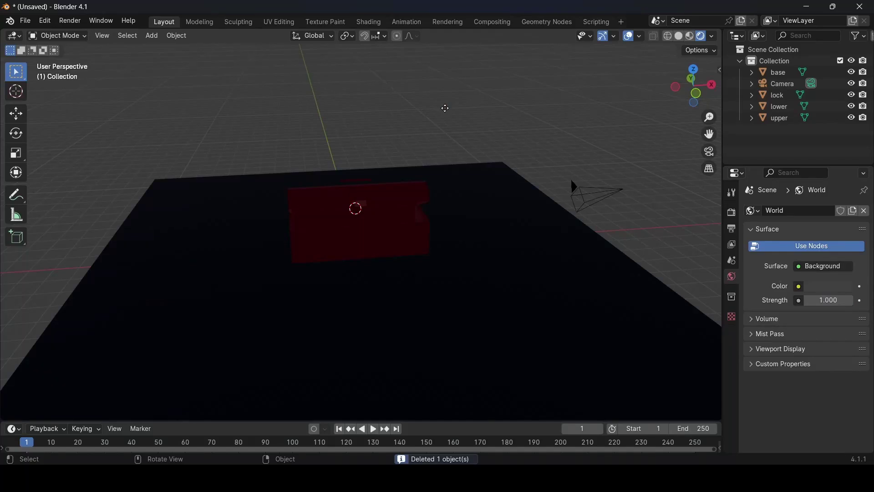
In Solid shading, hide all mesh objects to place the 3D cursor at the world origin, and show them again
left_click(680, 37)
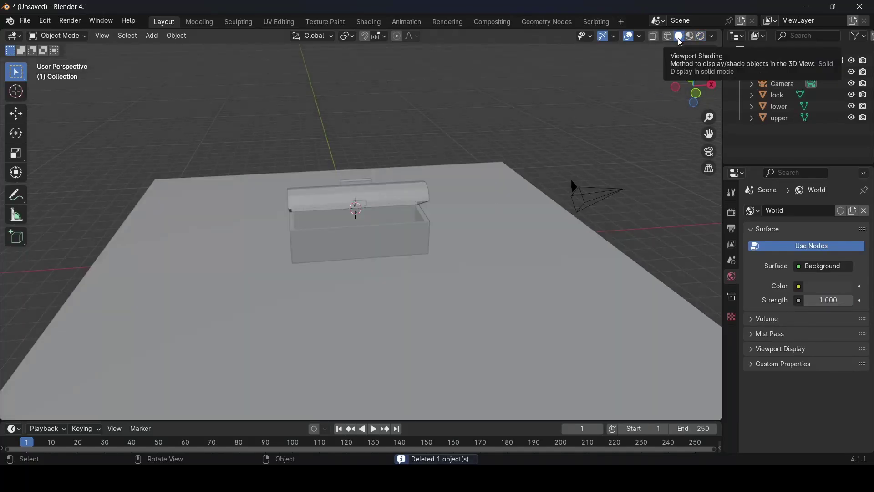
left_click_drag(856, 119, 856, 99)
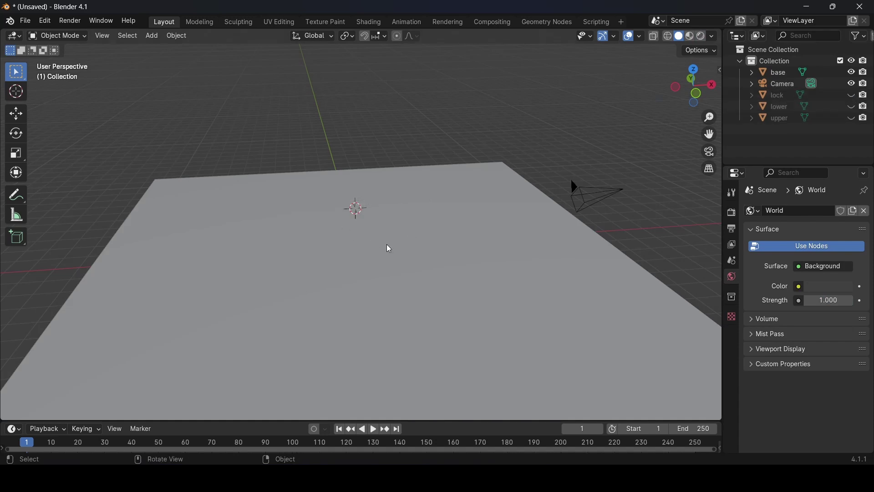
left_click(852, 72)
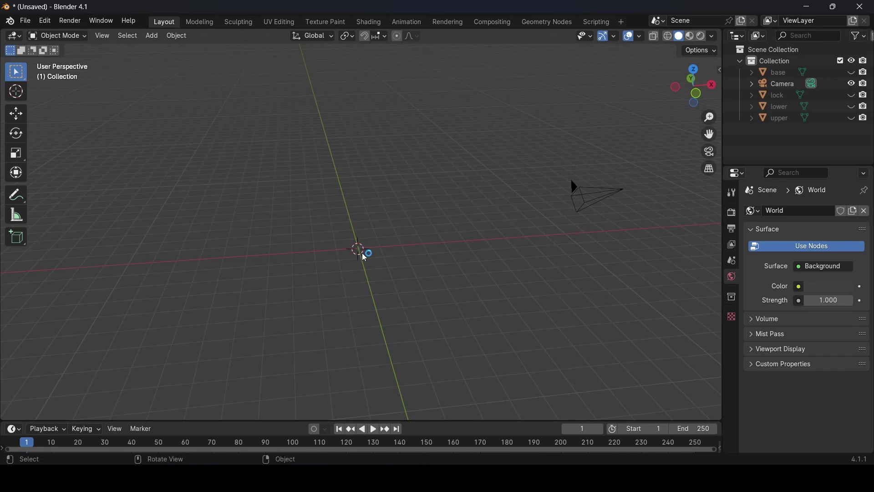
left_click_drag(852, 118, 852, 72)
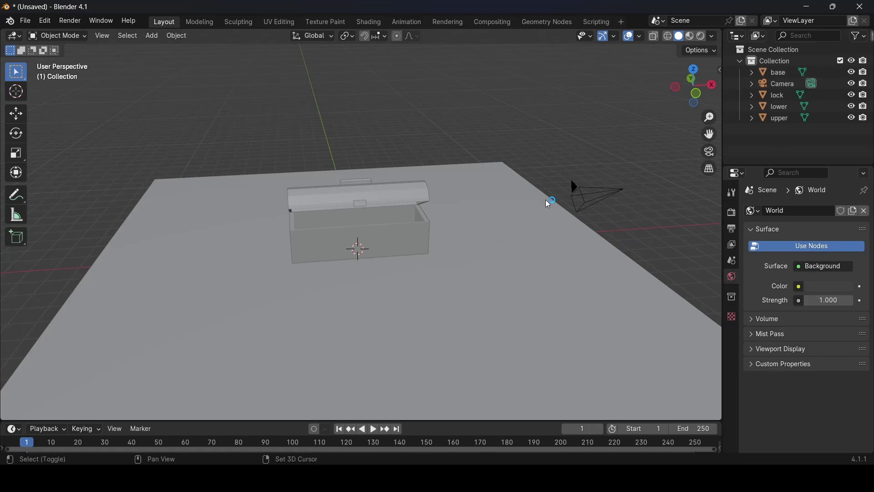
Add an area light at the world origin and raise it along Z high above the chest
key("shift+a")
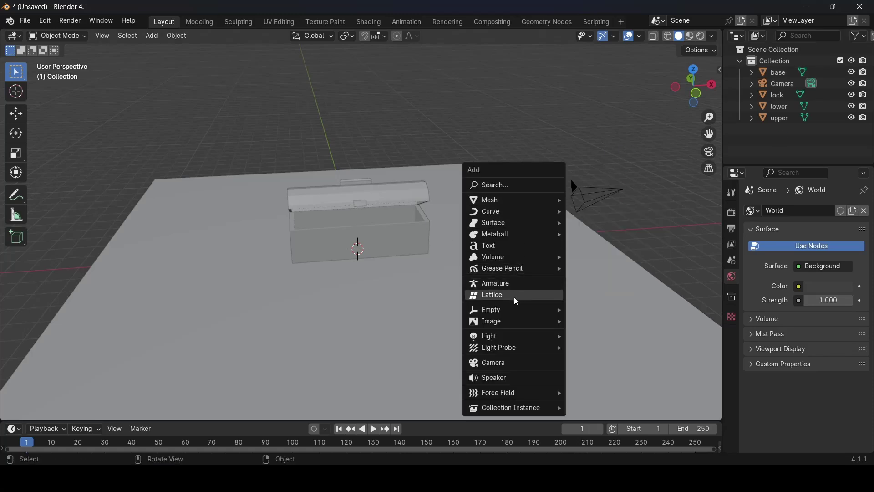
mouse_move(505, 340)
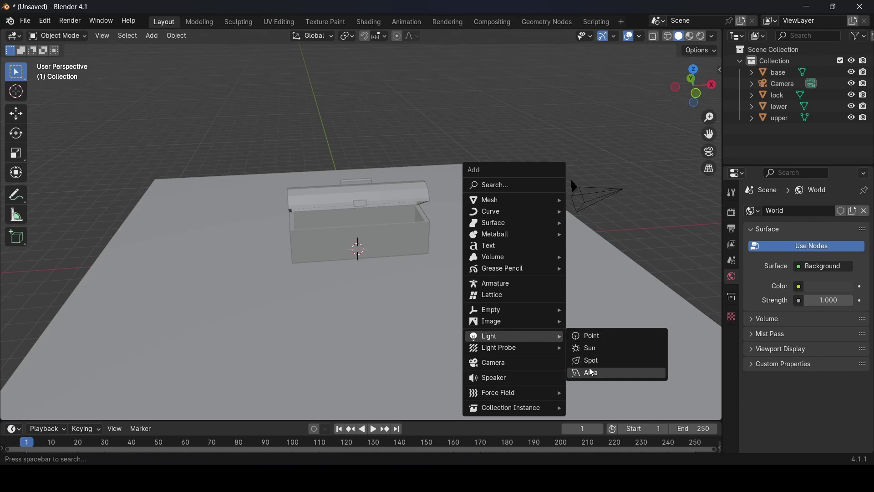
left_click(602, 376)
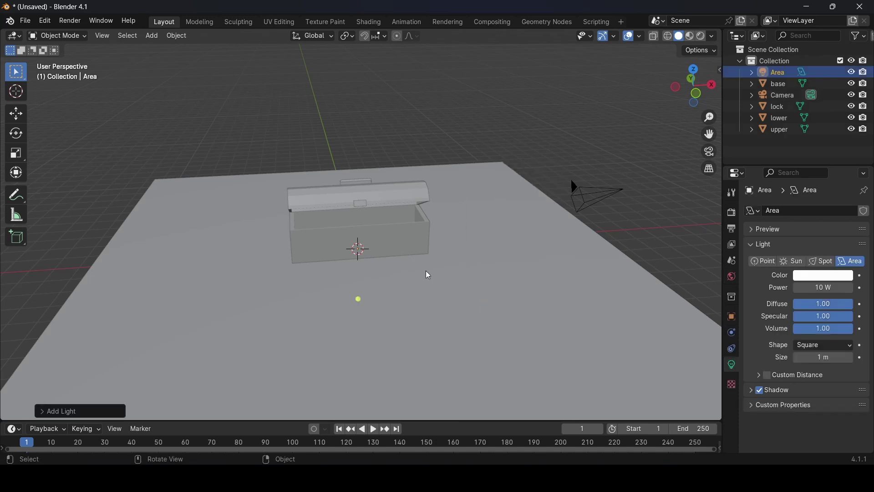
scroll(404, 259, "down", 6)
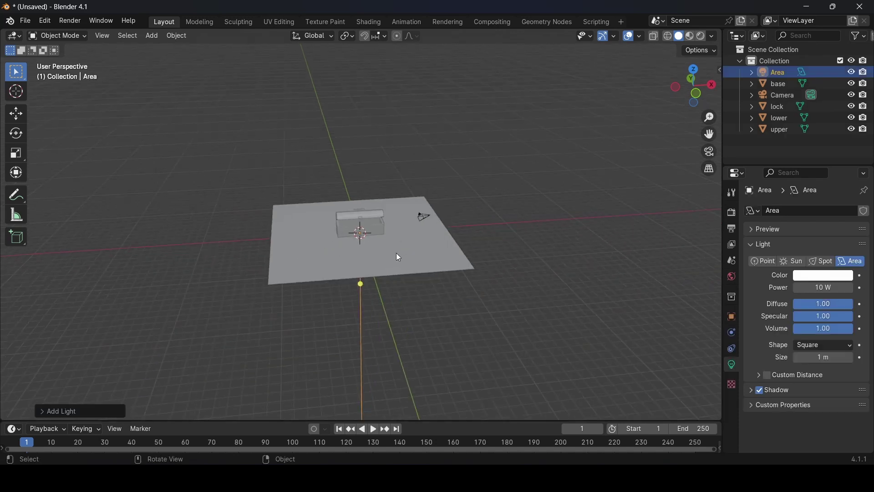
middle_click_drag(396, 252, 382, 246)
key("g")
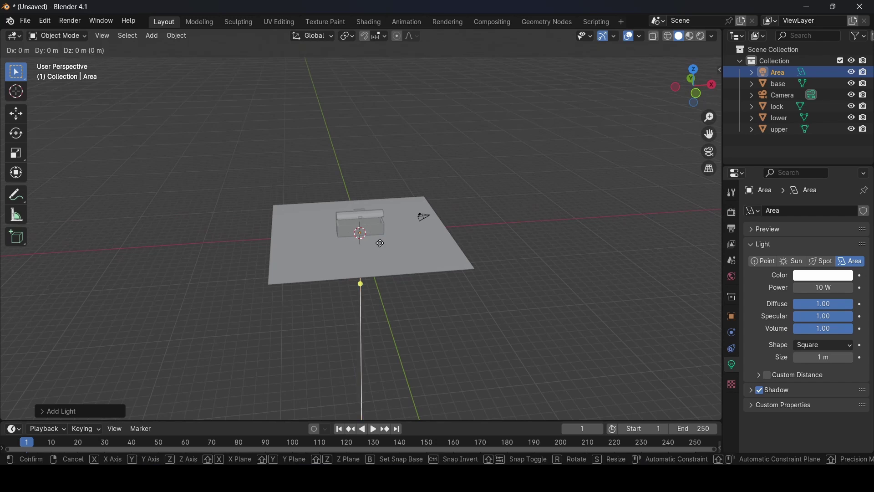
key("z")
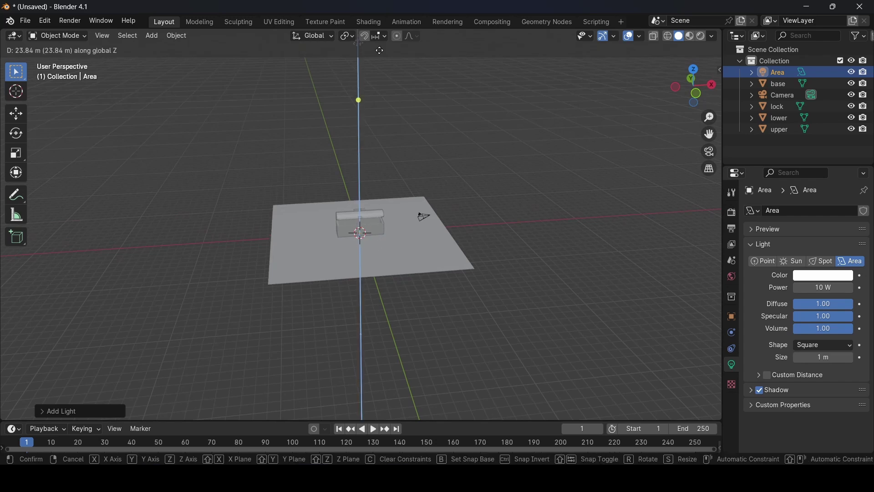
left_click(380, 85)
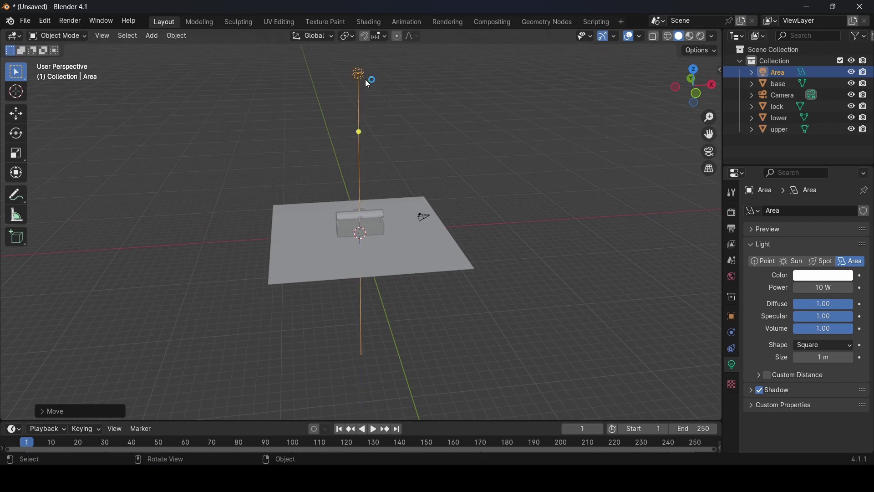
Scale the area light up until it is much wider than the ground plane, and switch the viewport to Rendered shading
scroll(367, 85, "down", 3)
scroll(367, 83, "up", 2)
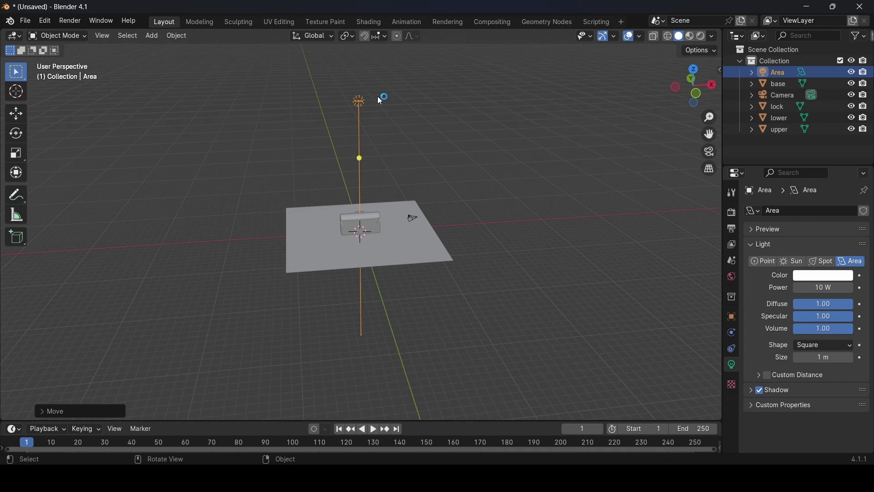
key("s")
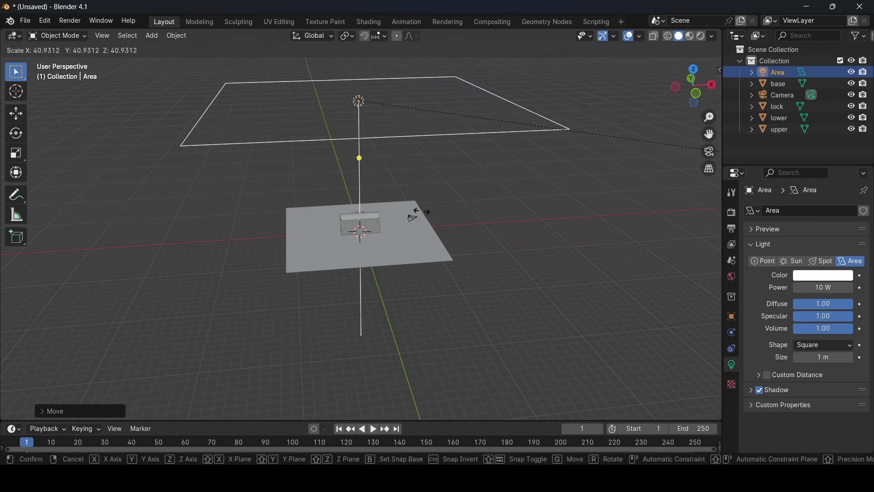
left_click(576, 248)
left_click(703, 37)
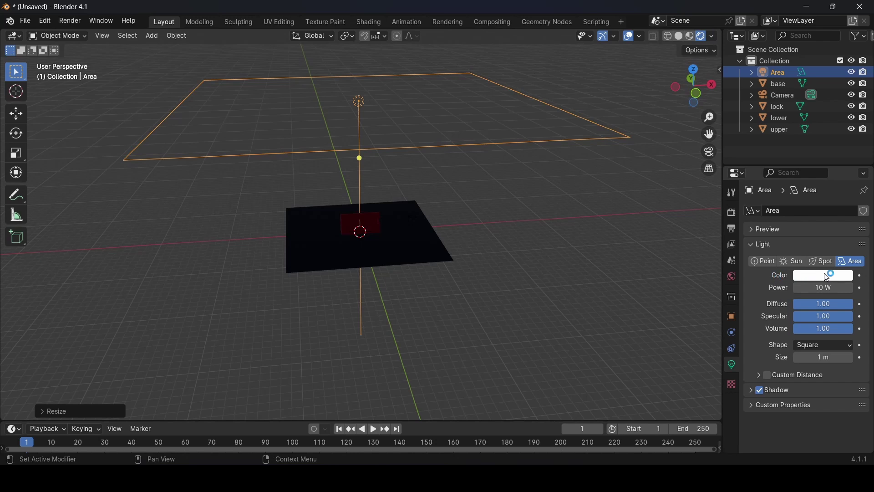
Set the area light's power to 500 W
left_click(825, 289)
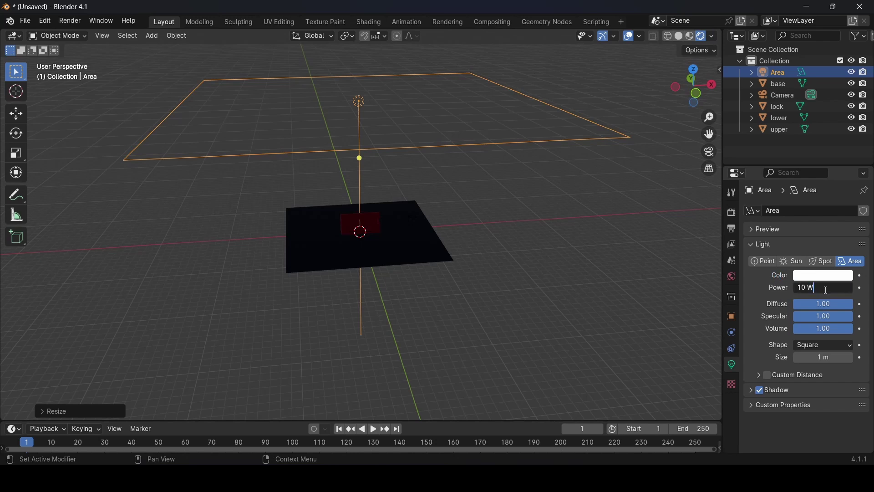
key("Left")
key("Left")
type("500")
key("Return")
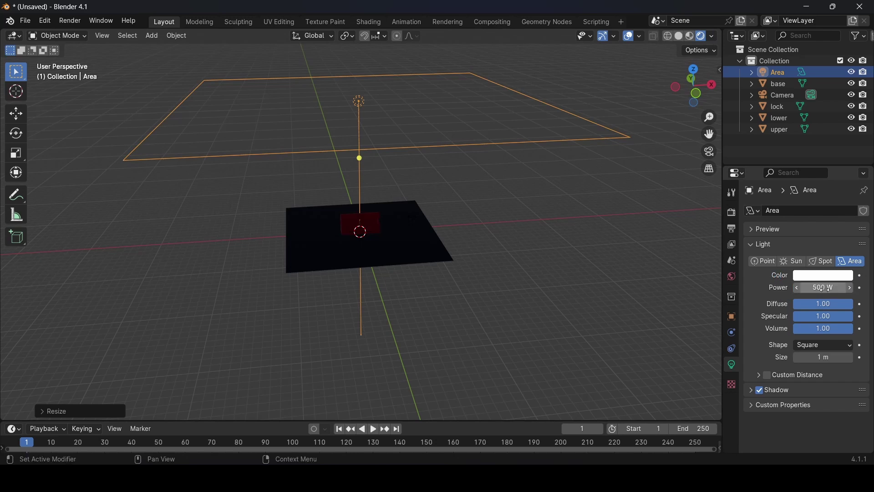
scroll(584, 406, "up", 2)
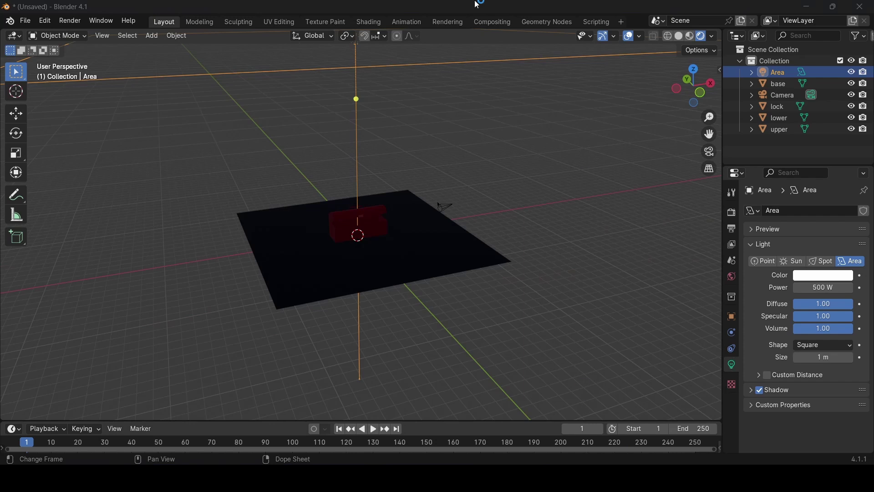
scroll(429, 173, "down", 3)
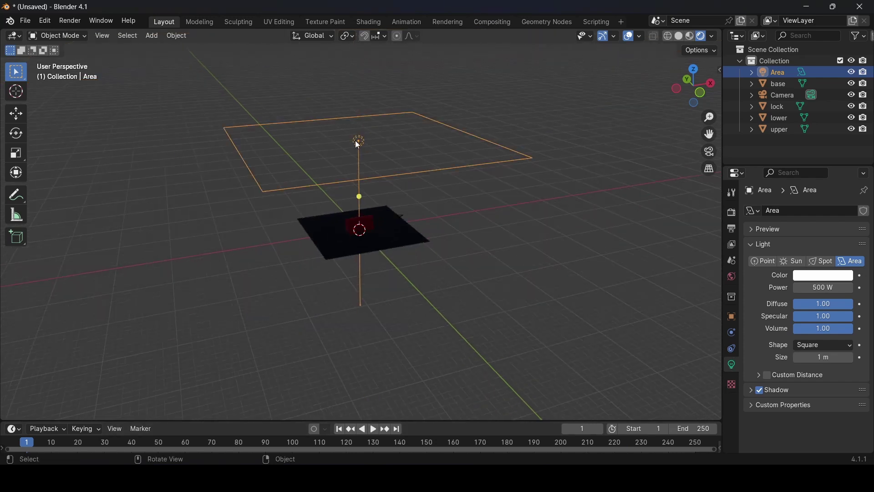
Set the area light's power to 1000 W and scale the light down slightly
left_click(822, 288)
left_click(820, 289)
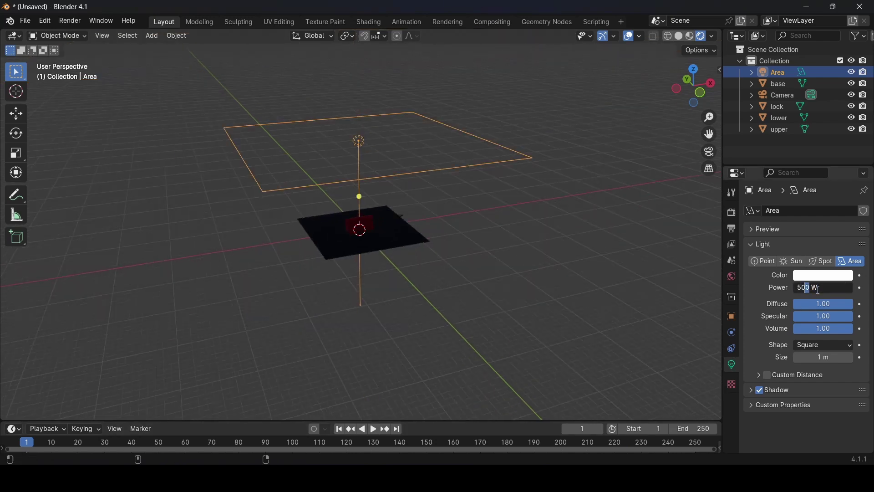
type("1000")
key("Return")
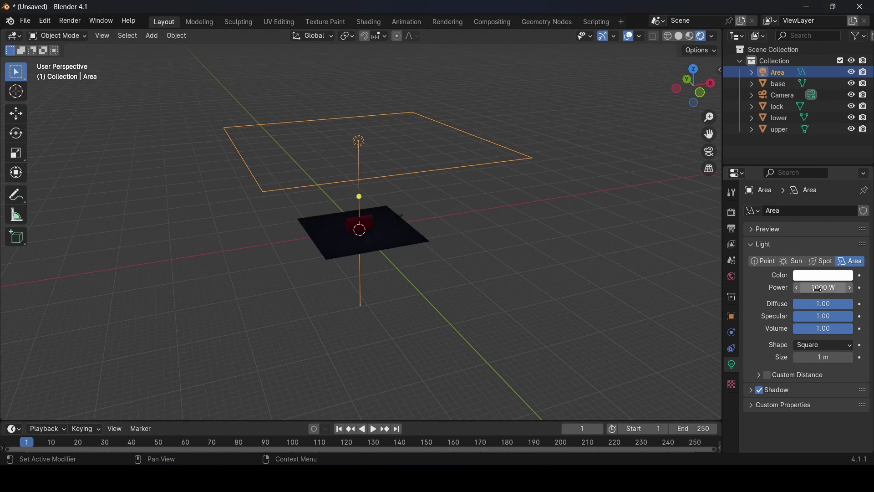
key("s")
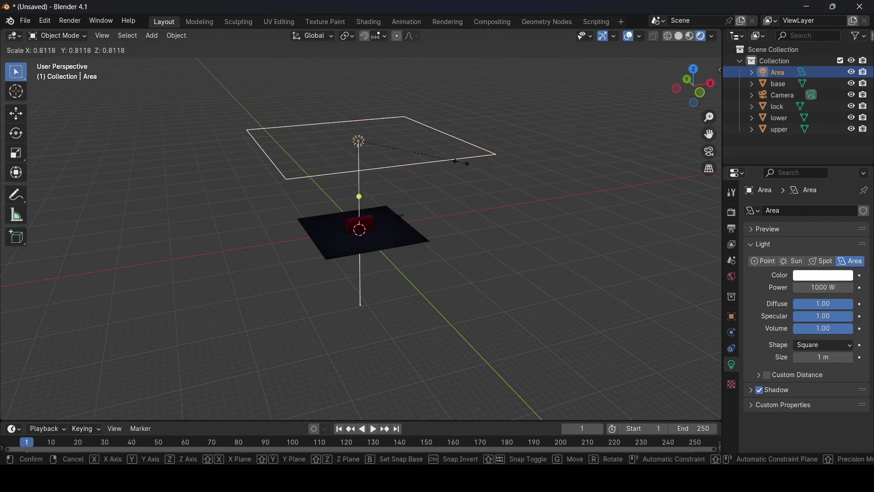
left_click(449, 158)
scroll(380, 140, "up", 3)
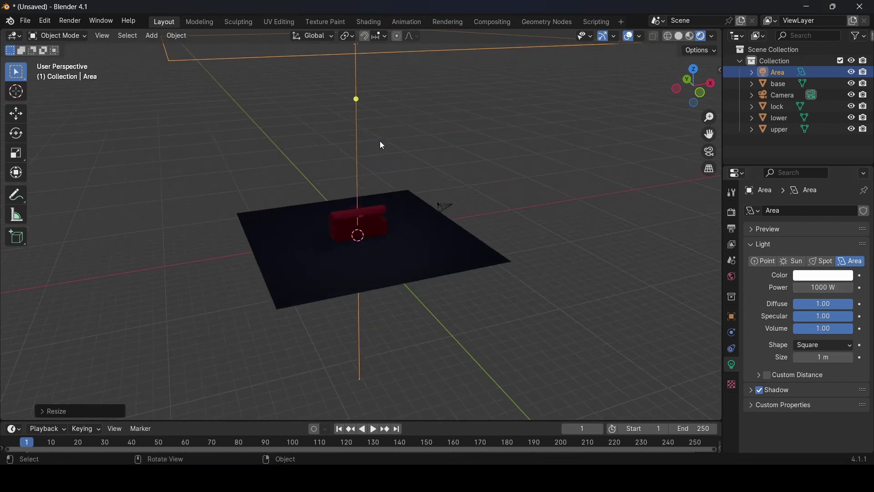
scroll(382, 139, "down", 2)
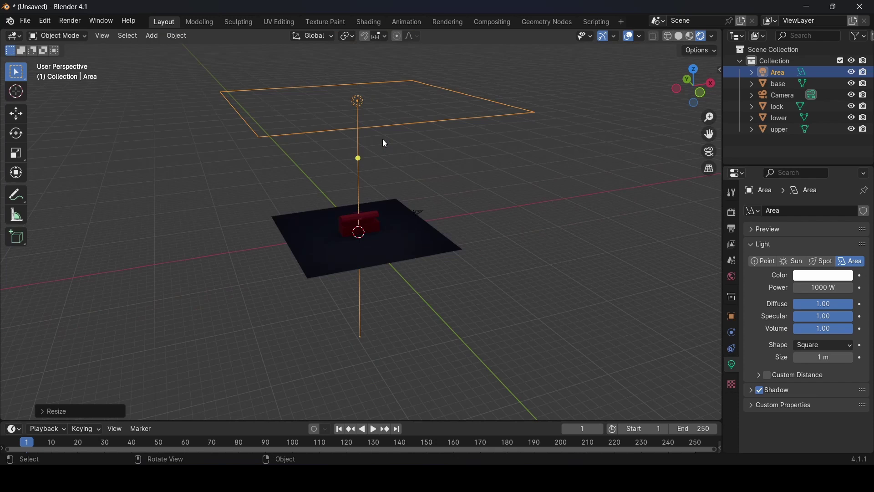
Lower the area light along Z by about 11 m, closer to the chest
key("g")
key("z")
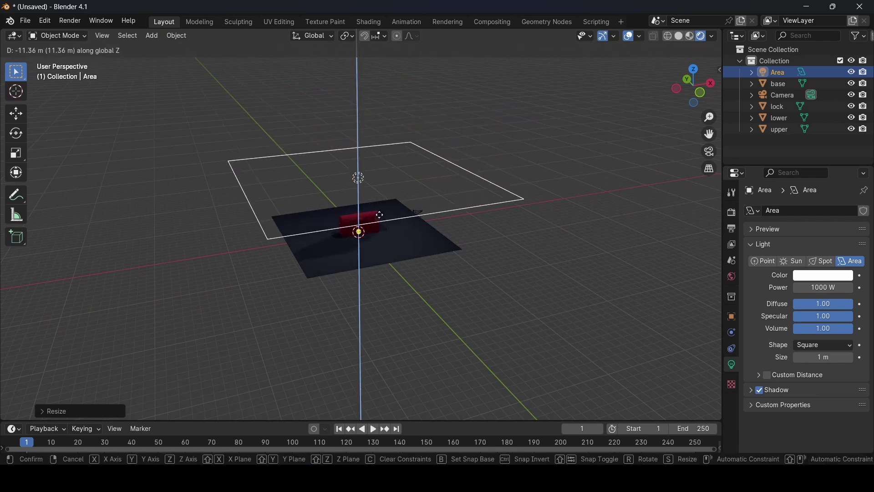
left_click(380, 215)
left_click(407, 273)
scroll(337, 204, "up", 5)
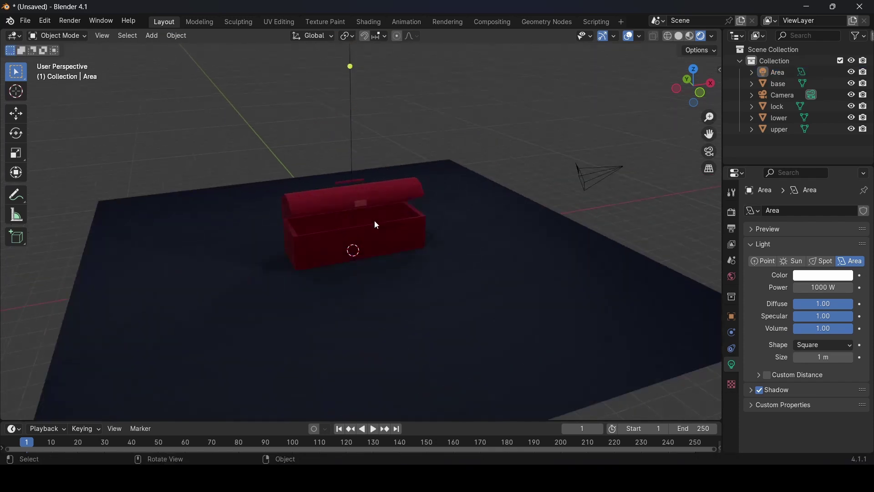
scroll(374, 220, "down", 4)
mouse_move(395, 225)
middle_mouse_down()
mouse_move(370, 228)
mouse_move(395, 226)
mouse_move(381, 233)
mouse_move(384, 225)
middle_mouse_up()
scroll(387, 225, "up", 3)
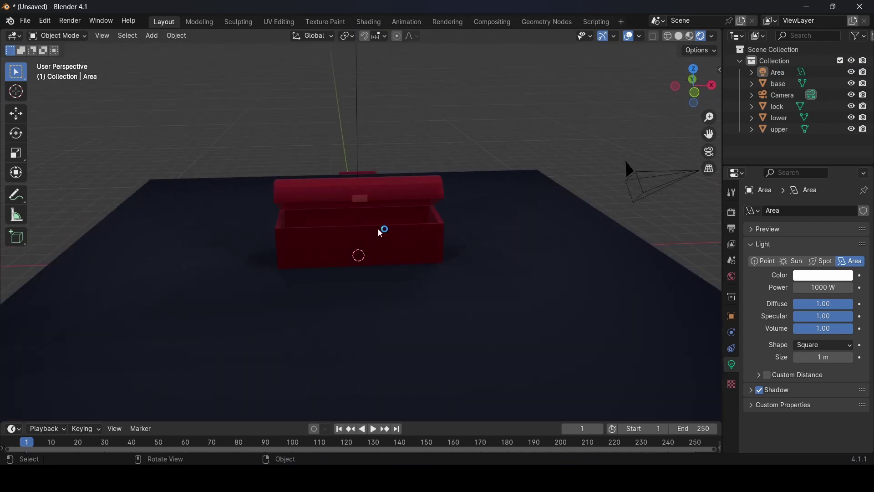
scroll(380, 227, "down", 2)
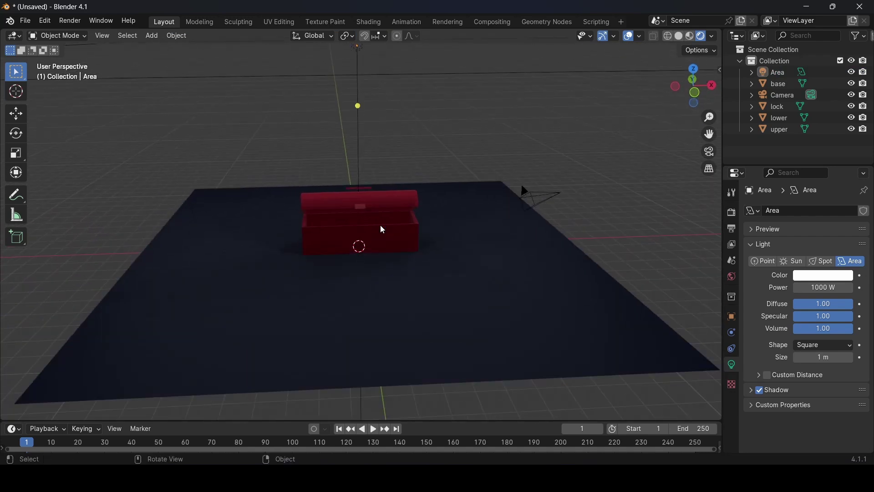
scroll(393, 177, "down", 2)
Duplicate the area light, shift the copy about 8.2 m along negative X, and rotate it to aim at the chest
left_click(360, 79)
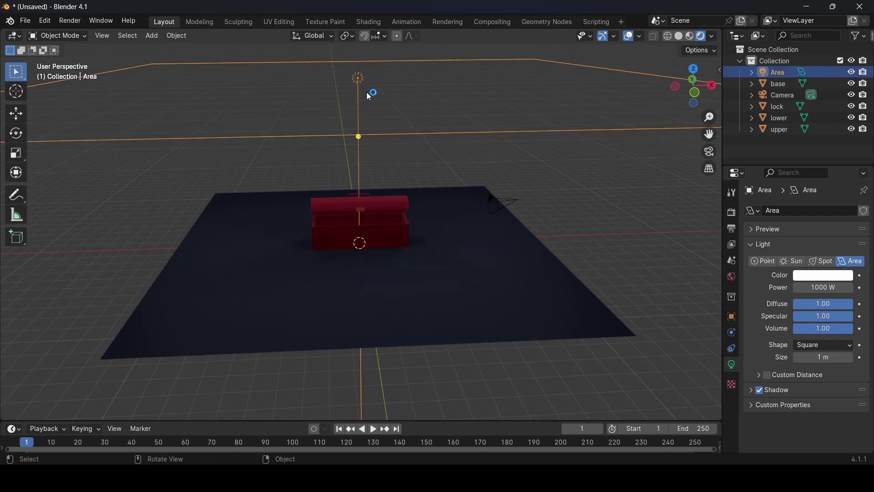
key("shift")
key("shift+d")
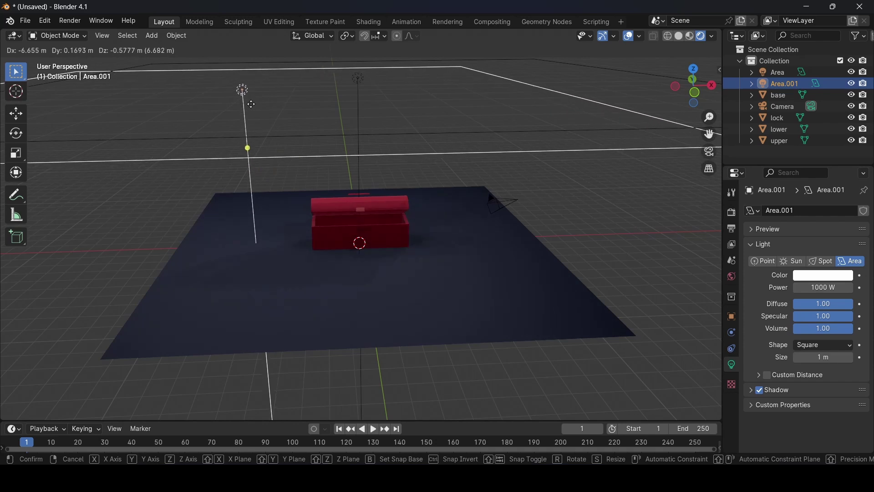
key("x")
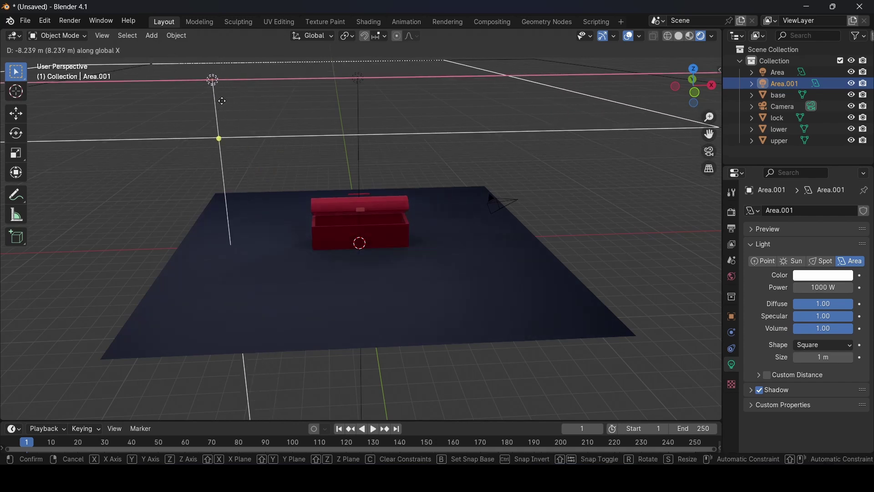
left_click(223, 101)
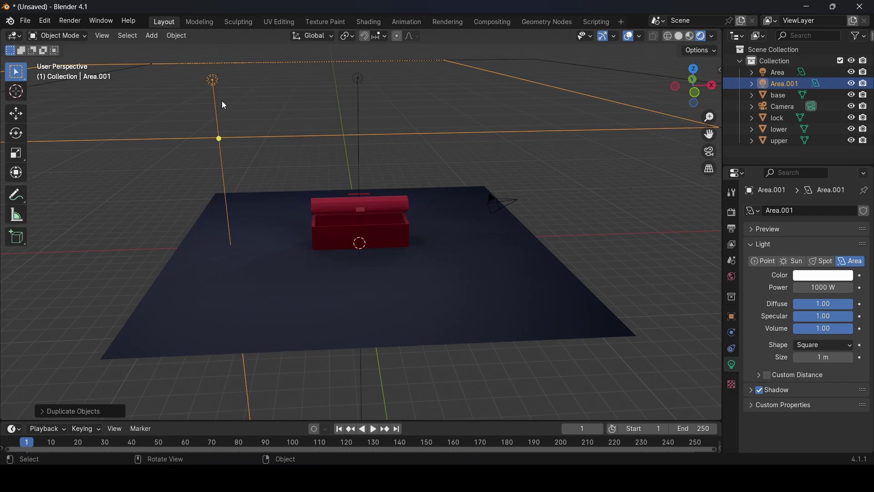
key("r")
left_click(244, 96)
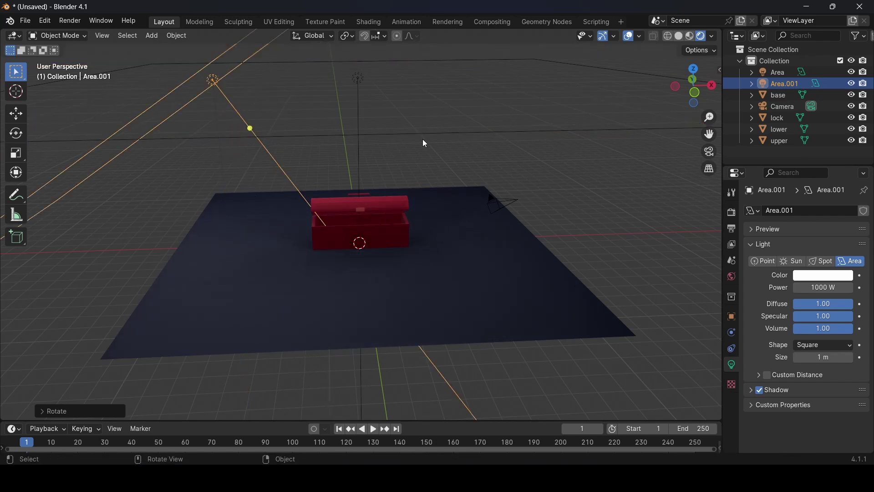
Duplicate the central area light again, shift this copy along positive X, and rotate it to aim at the chest from the opposite side
left_click(362, 79)
key("shift")
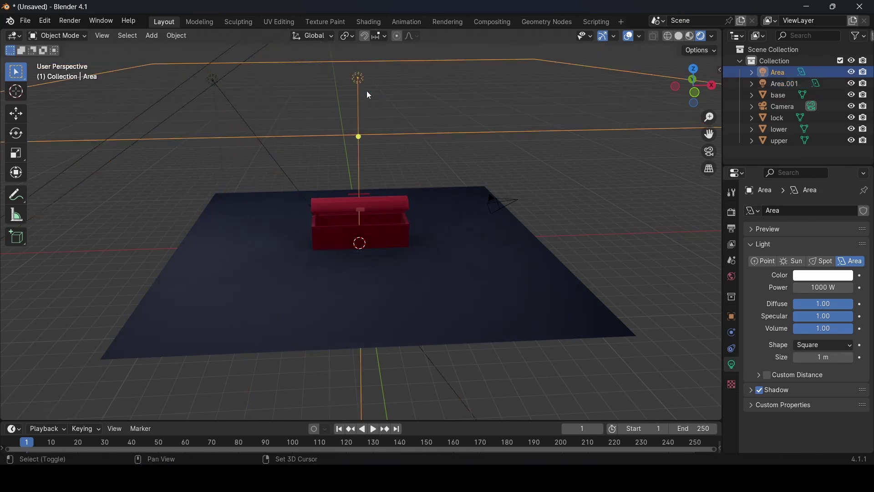
key("shift+d")
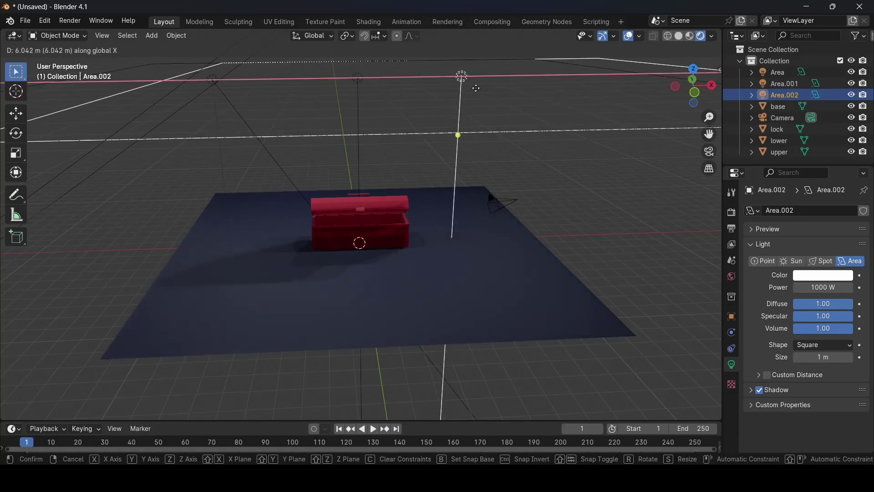
left_click(507, 92)
key("r")
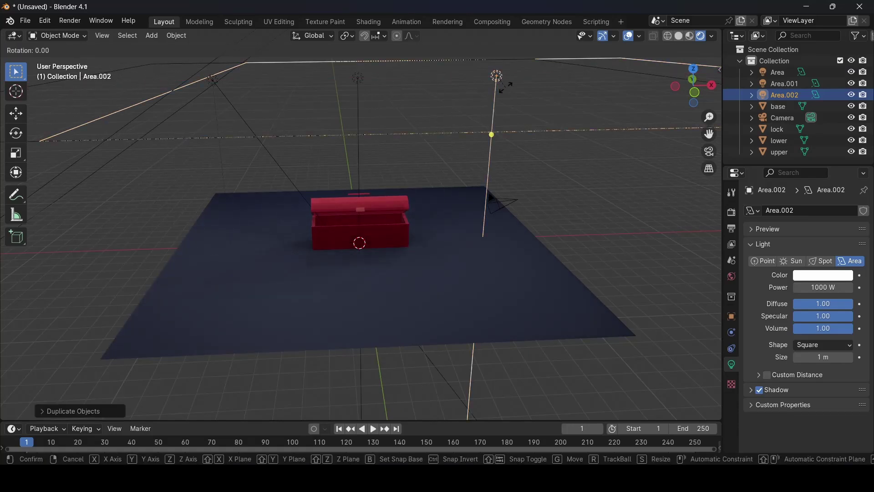
left_click(497, 76)
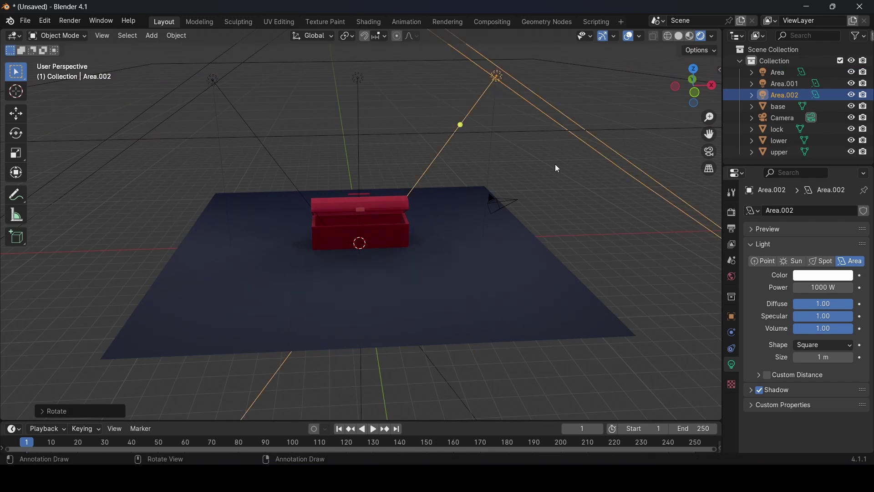
left_click(556, 164)
Set the power of the central area light above the chest to 1500 W
scroll(361, 224, "up", 6)
middle_click_drag(392, 266, 375, 272)
scroll(398, 268, "down", 6)
scroll(398, 265, "up", 3)
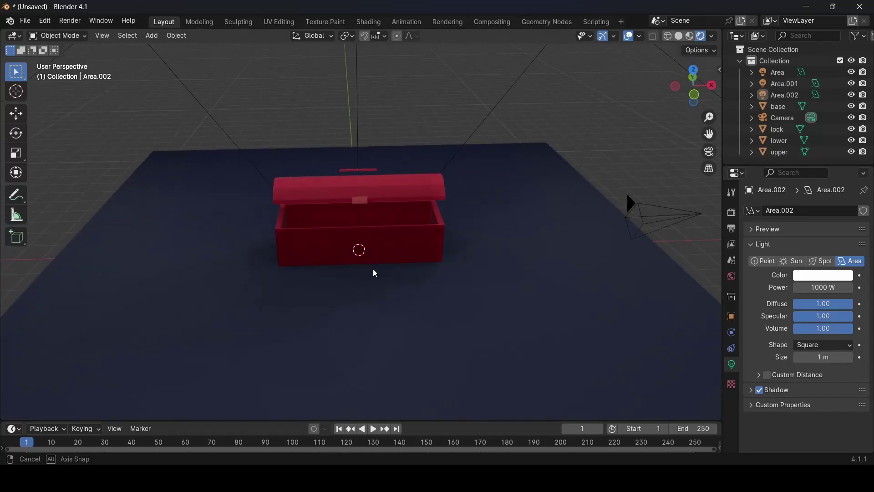
scroll(367, 251, "down", 3)
left_click(363, 107)
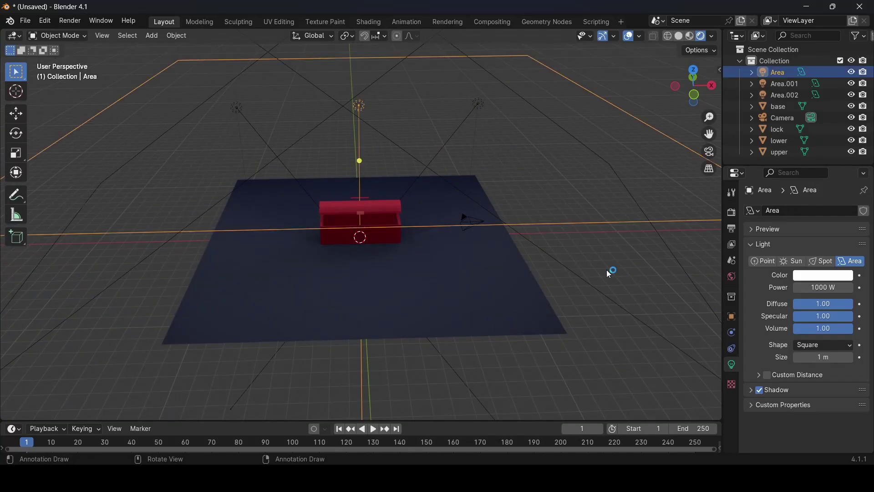
left_click(823, 288)
key("Home")
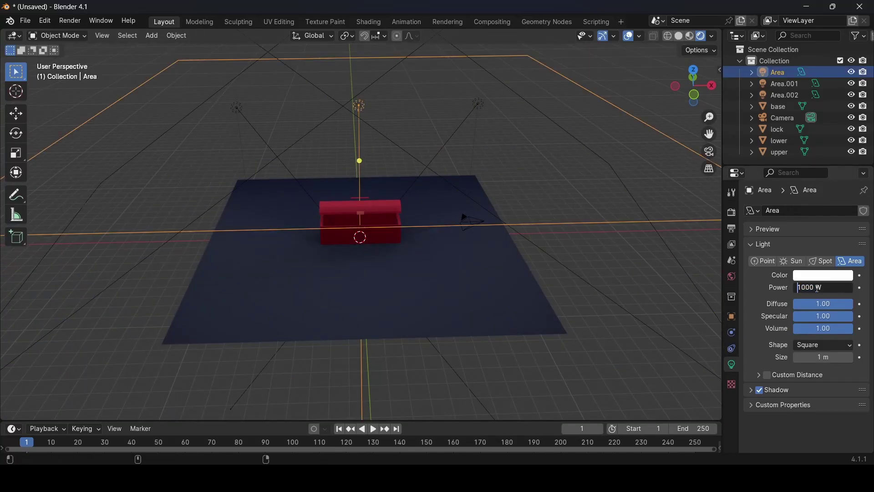
key("Right")
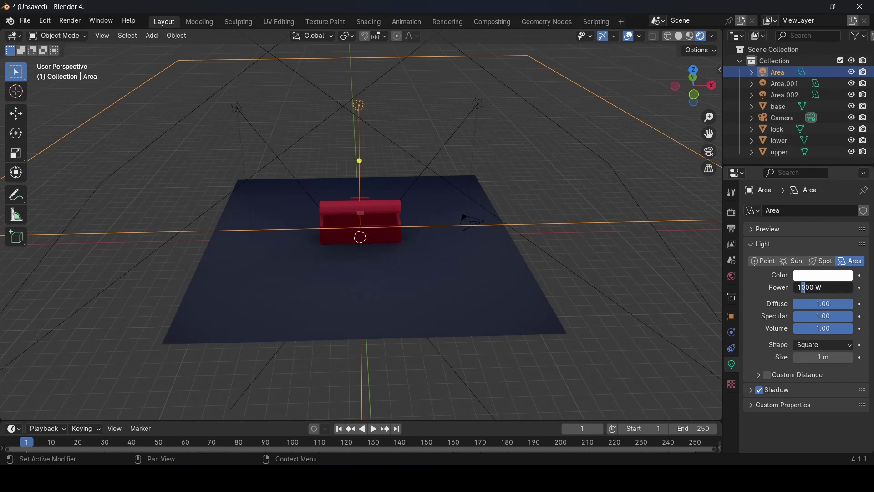
key("Return")
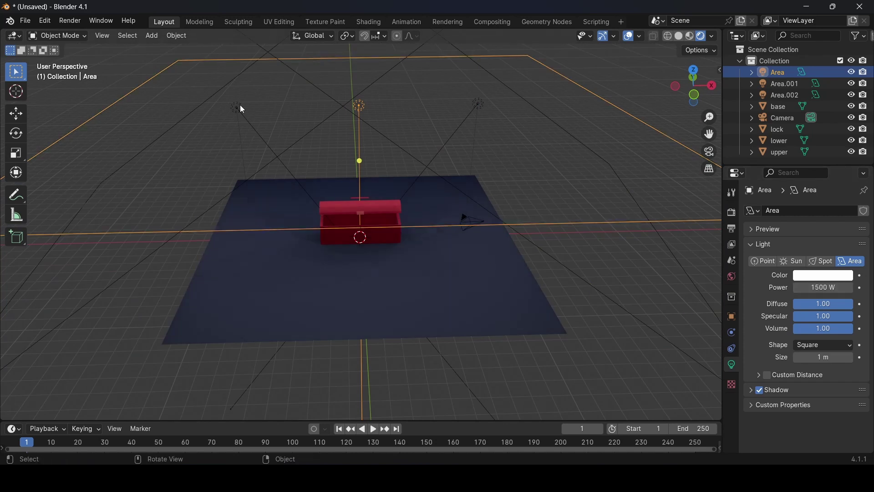
Set the power of the tilted area light on the negative X side to 1500 W
left_click(239, 108)
left_click(824, 286)
key("Home")
key("Right")
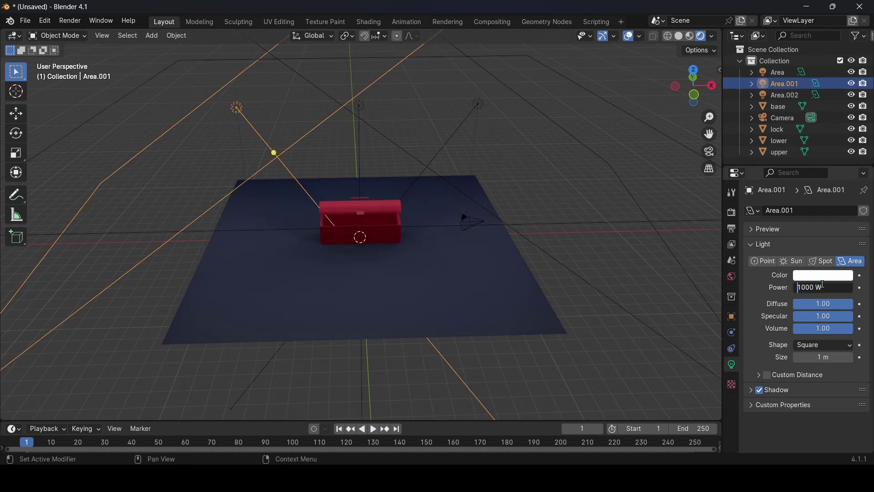
key("Return")
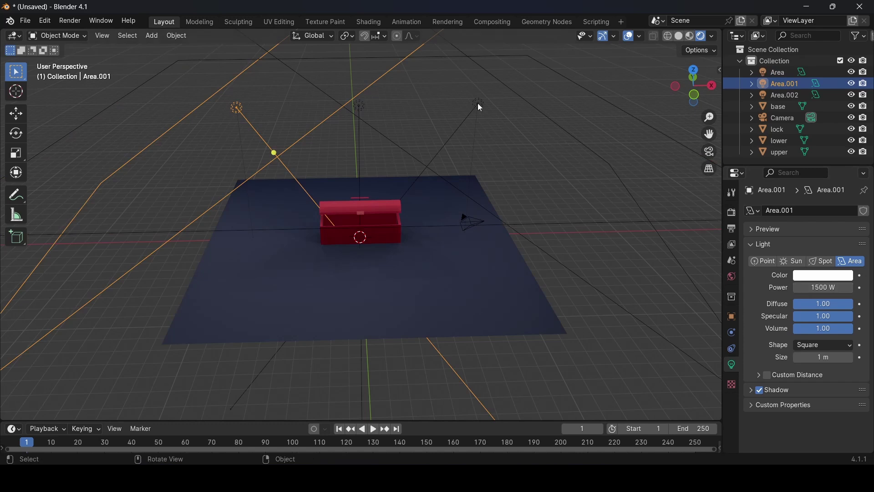
Set the power of the tilted area light on the positive X side to 1500 W
left_click(478, 107)
left_click(823, 287)
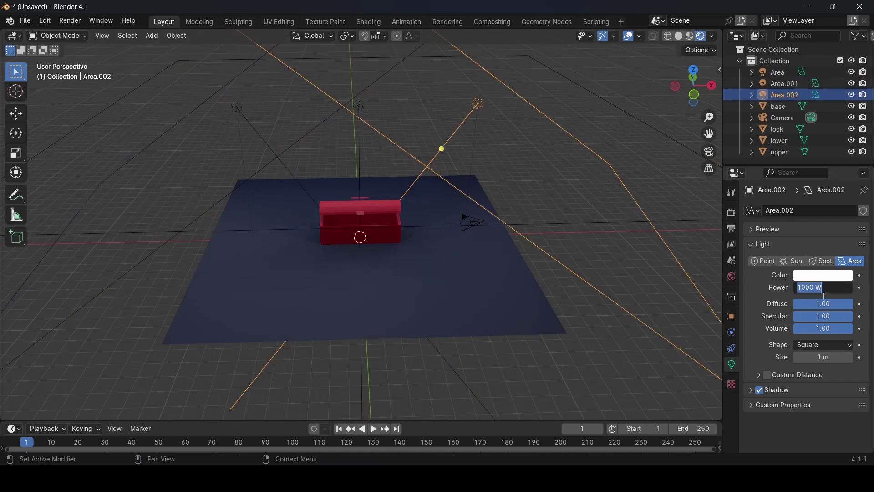
type("1500")
key("Return")
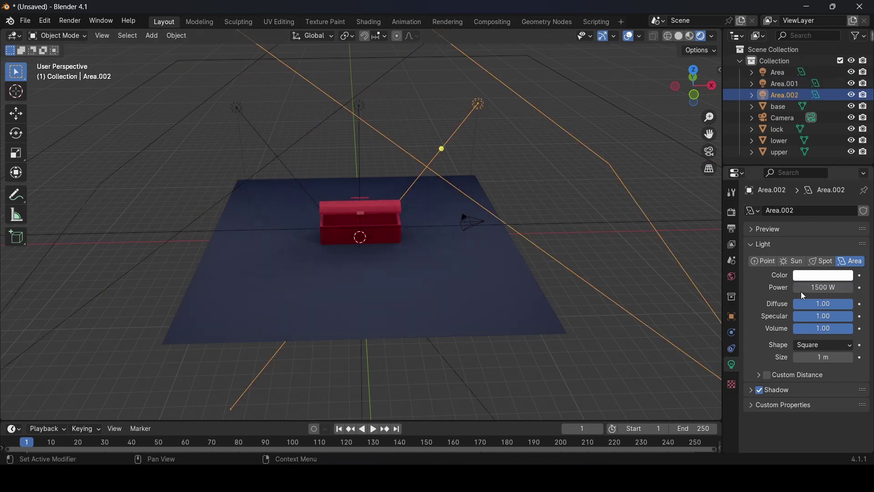
left_click(557, 385)
Select the camera beside the chest and look at the scene through the camera view
left_click(472, 228)
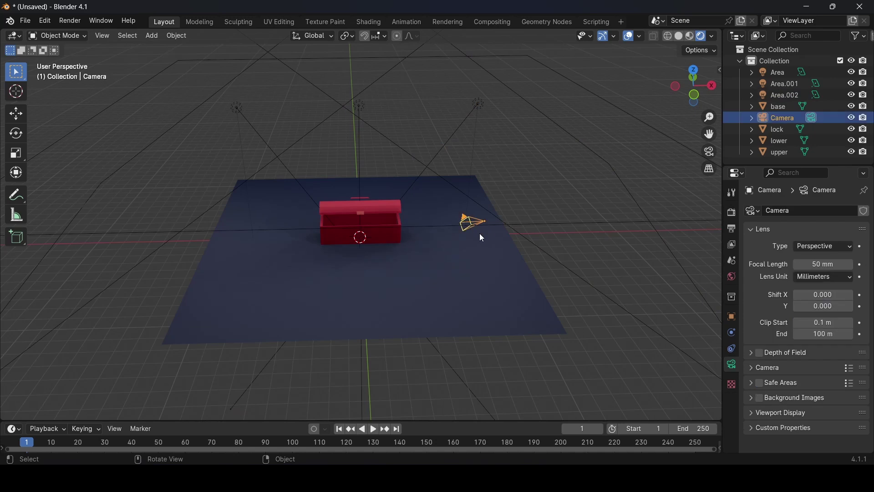
scroll(481, 238, "up", 3)
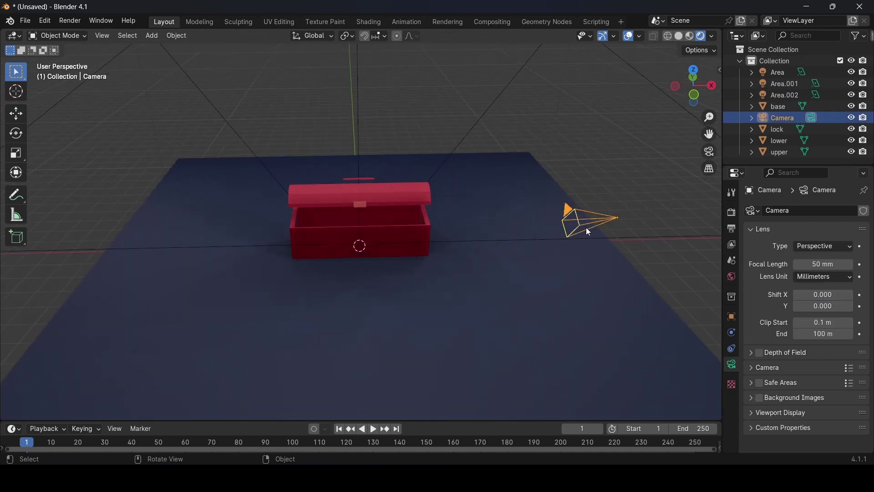
key("KP_0")
scroll(587, 225, "down", 2)
scroll(574, 221, "up", 4)
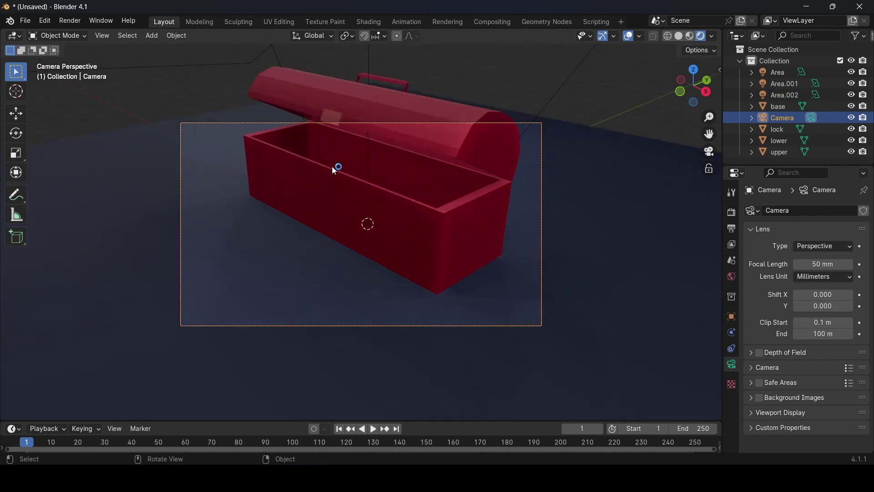
scroll(410, 202, "down", 1)
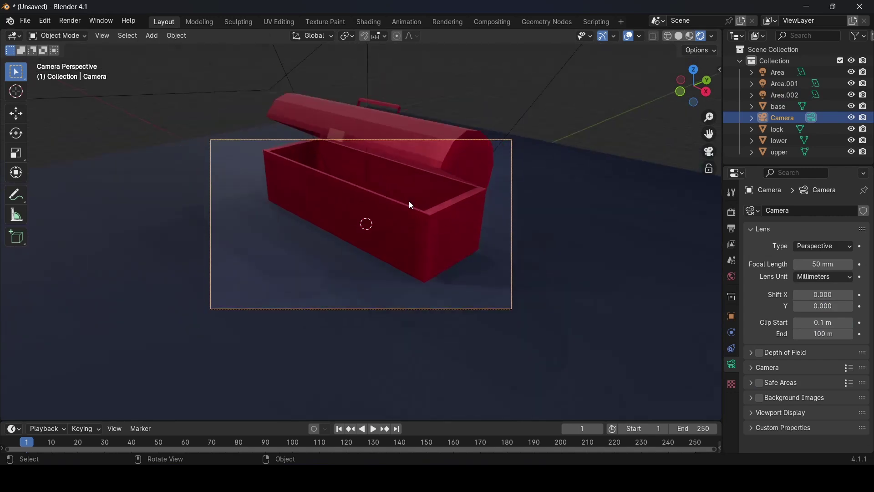
Enlarge the ground plane under the chest uniformly to a scale of about 16.58
left_click(140, 248)
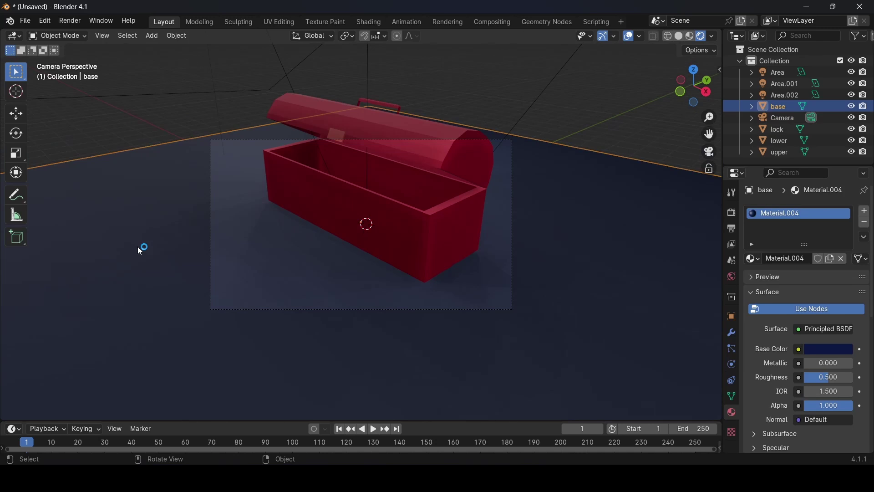
key("s")
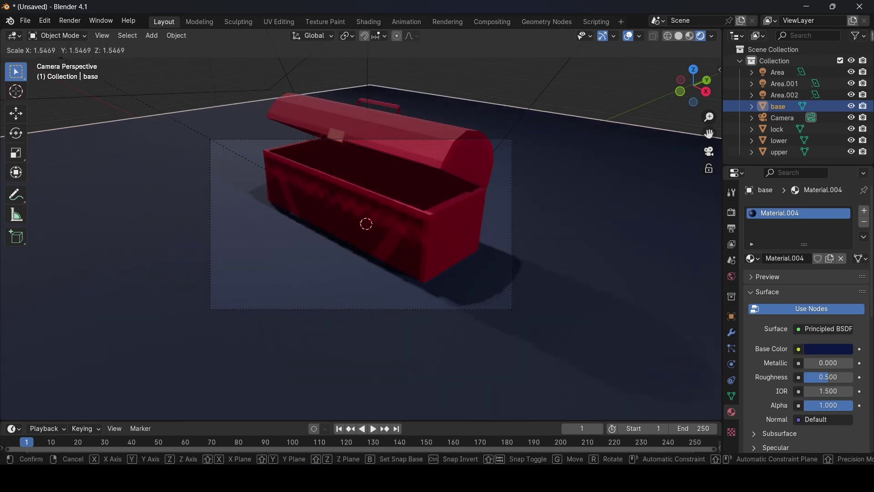
left_click(279, 127)
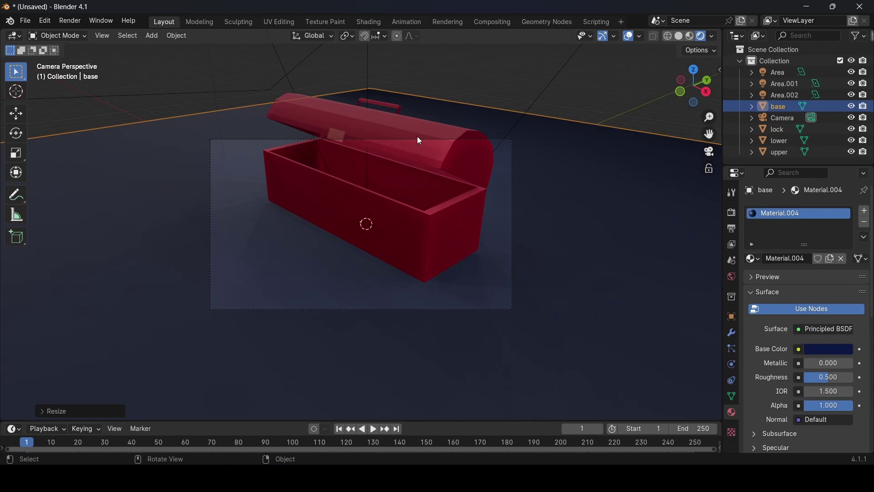
Reposition the camera to about X 7.76 m, Y -6.75 m, Z 5.71 m, and undo a trial Z rotation
left_click(790, 117)
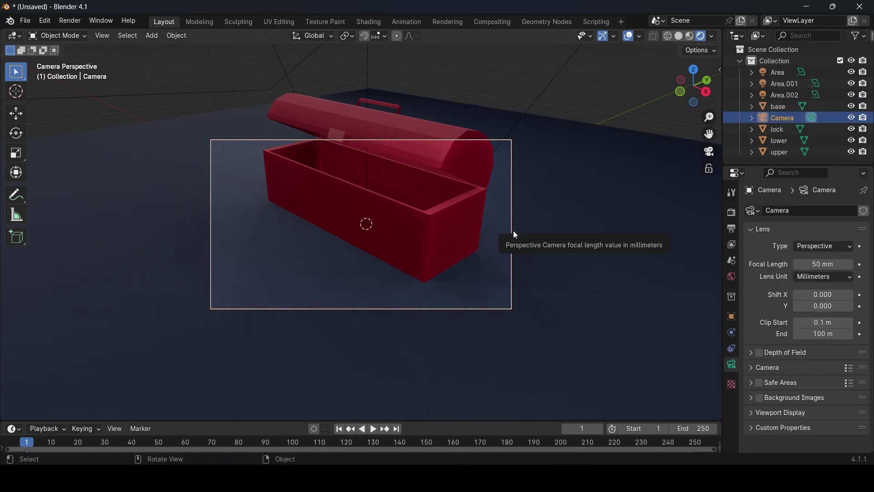
left_click(732, 316)
left_click_drag(817, 246, 832, 268)
left_click_drag(818, 306, 806, 306)
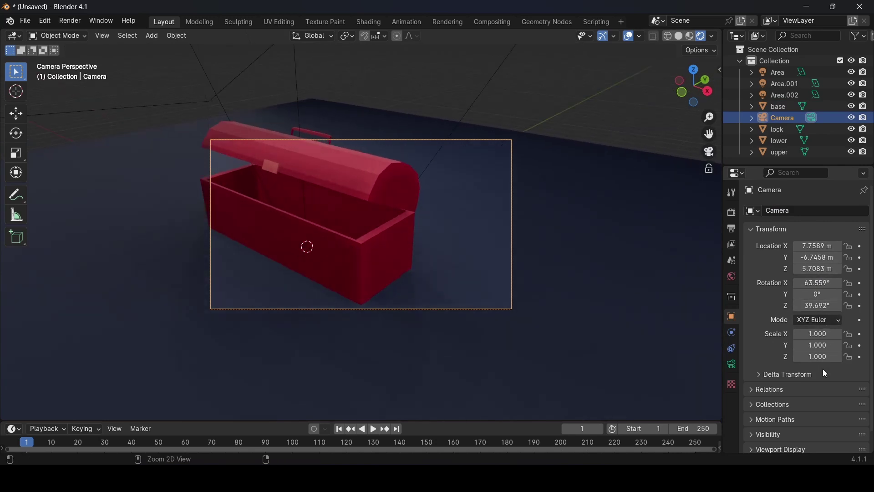
key("ctrl+z")
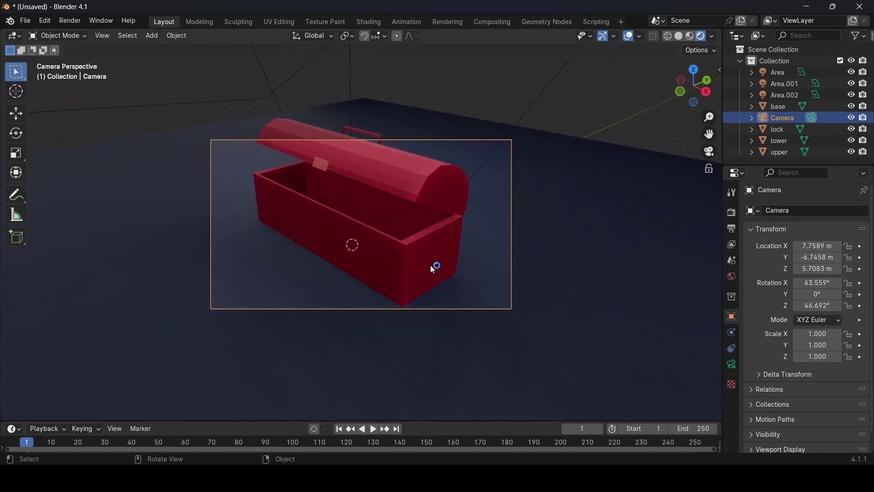
Set the camera's focal length to 30 mm and shift its Y location to about -6.56 m
left_click(733, 364)
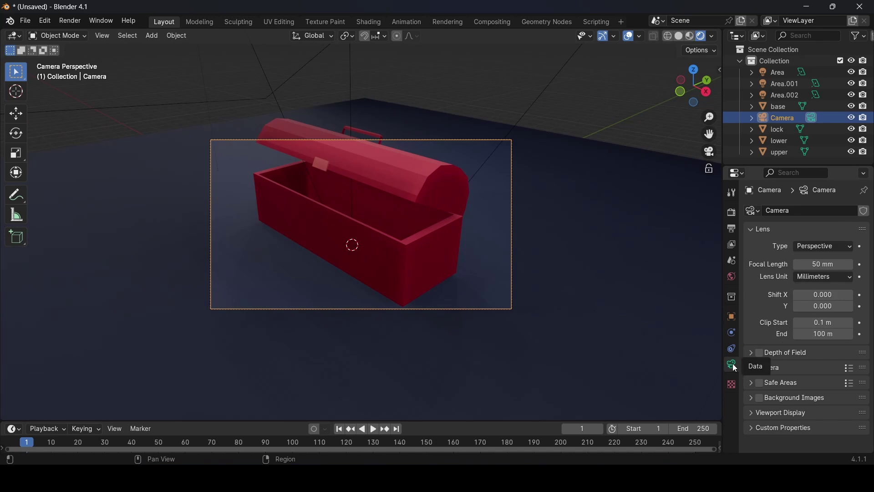
left_click(823, 264)
type("20")
key("Return")
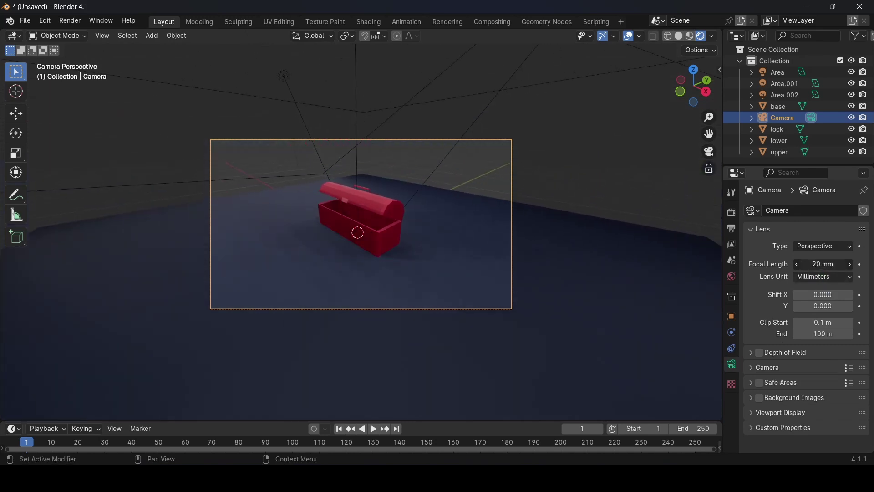
left_click_drag(824, 264, 846, 264)
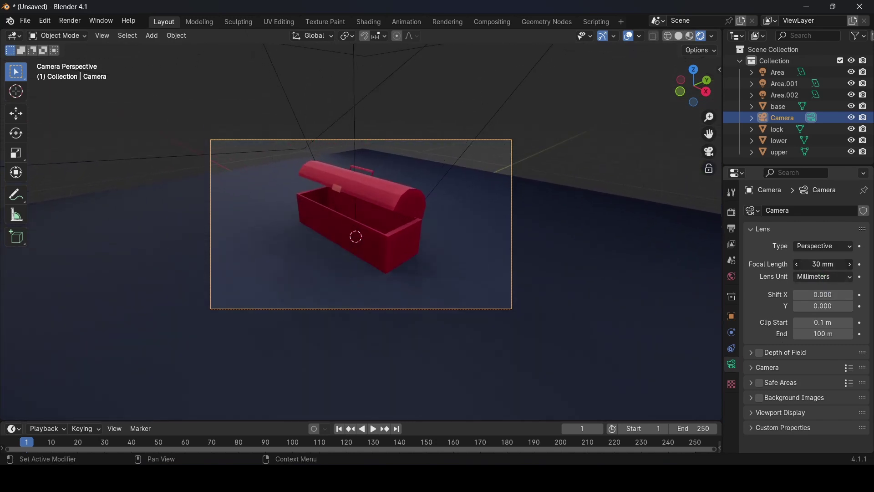
left_click(732, 317)
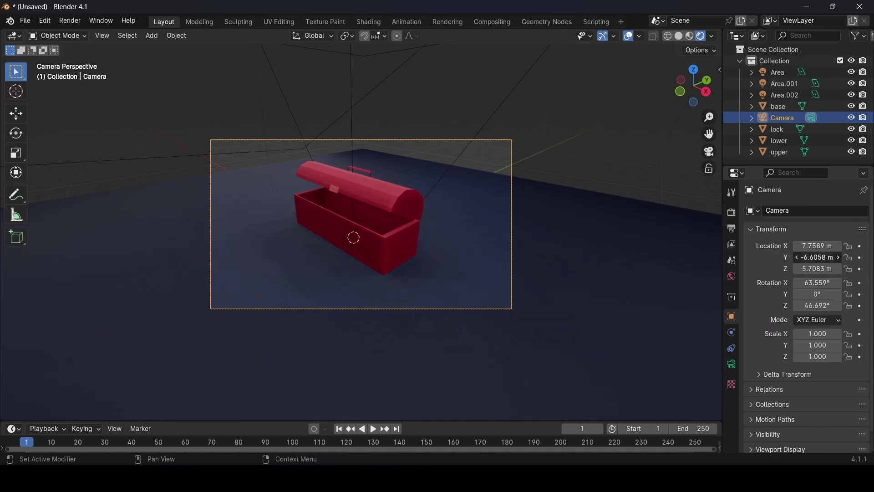
Scale the ground plane up uniformly to about 49.94 to extend it behind the camera frame
left_click(665, 321)
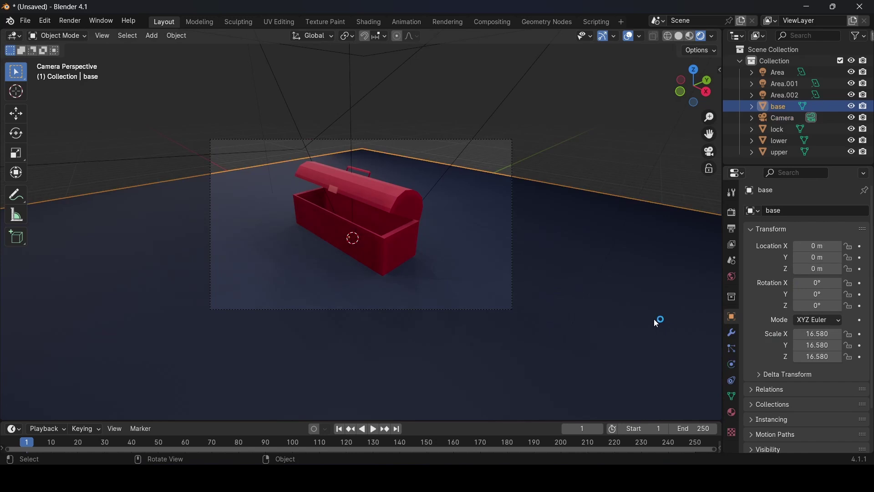
key("s")
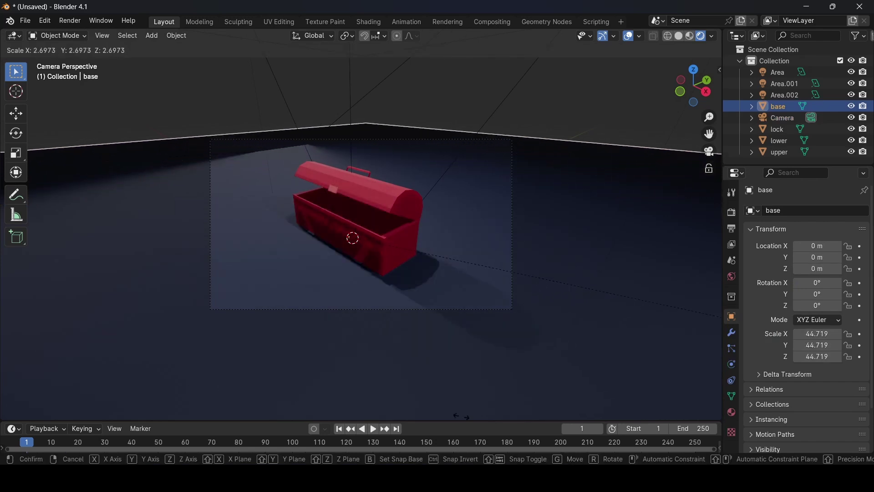
left_click(474, 435)
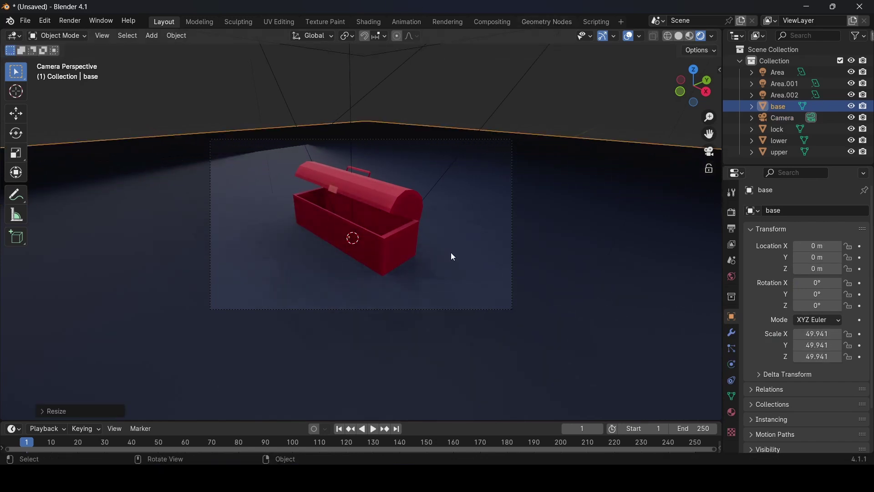
Examine the enlarged ground plane and its lit area from outside and through the camera view
scroll(398, 218, "down", 4)
scroll(398, 218, "up", 3)
scroll(404, 230, "down", 4)
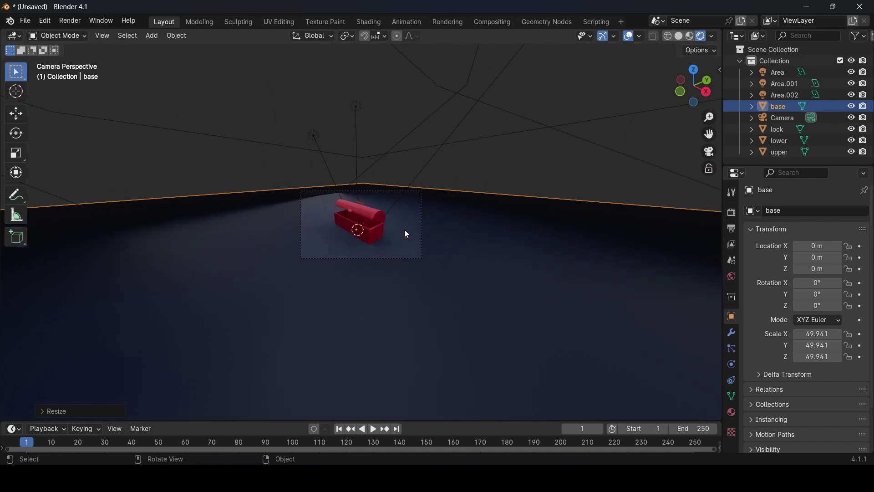
middle_click_drag(384, 275, 390, 234)
scroll(392, 255, "down", 5)
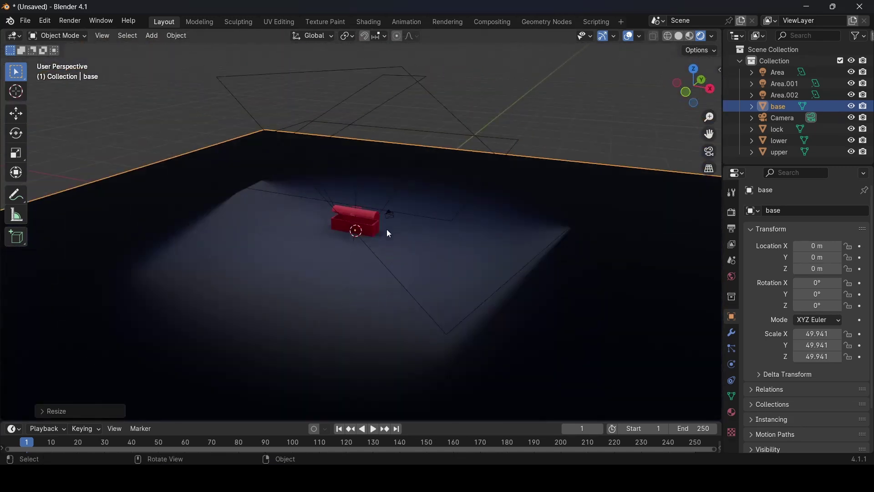
left_click(391, 215)
key("KP_0")
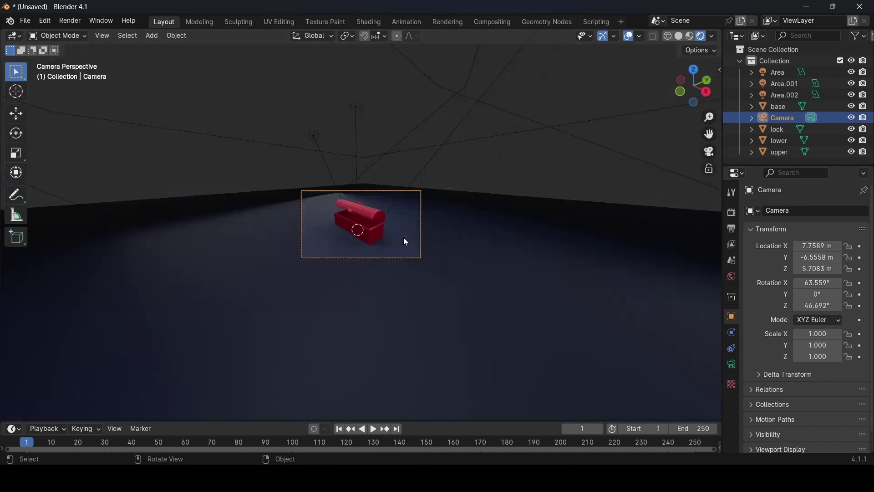
scroll(398, 241, "up", 3)
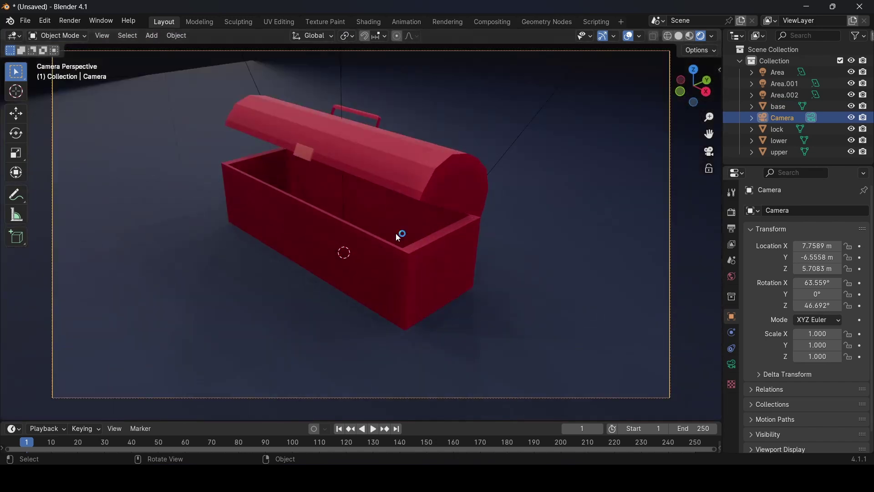
scroll(397, 234, "down", 2)
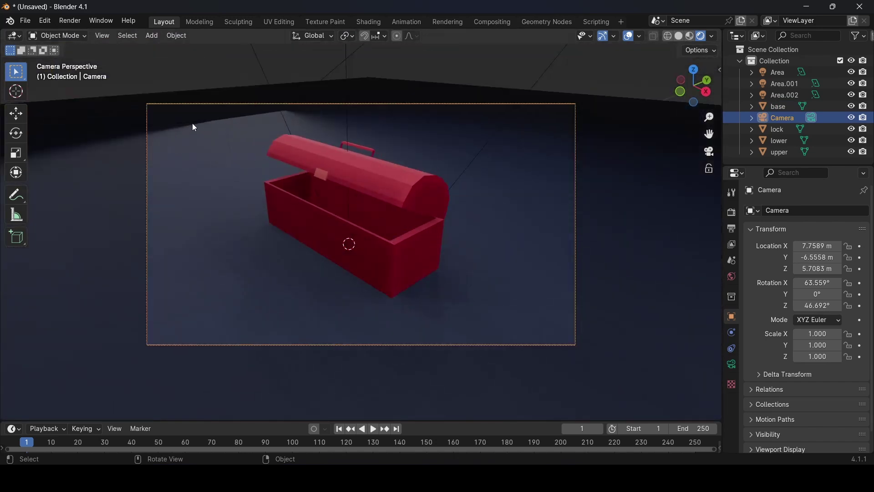
scroll(256, 139, "down", 4)
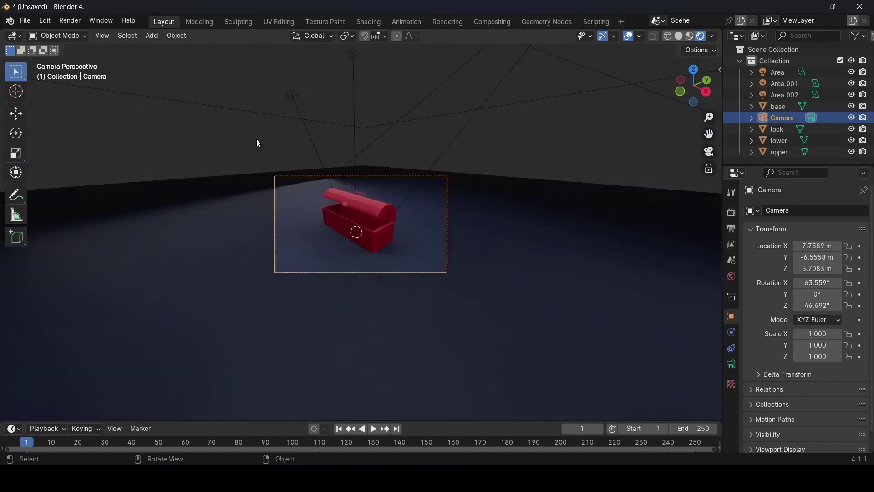
Move the negative-X area light along X to about -15.9 m and tilt it about 21° more towards the chest
middle_click_drag(344, 237, 346, 243)
scroll(349, 244, "down", 5)
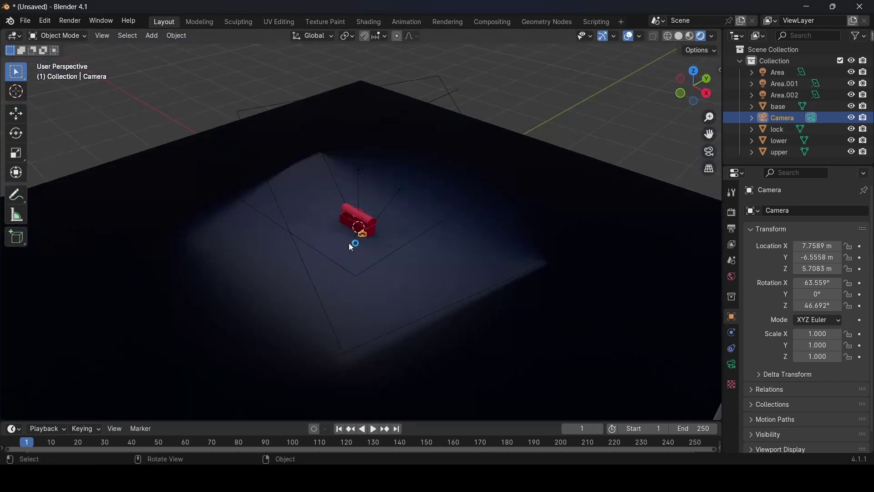
scroll(353, 244, "down", 2)
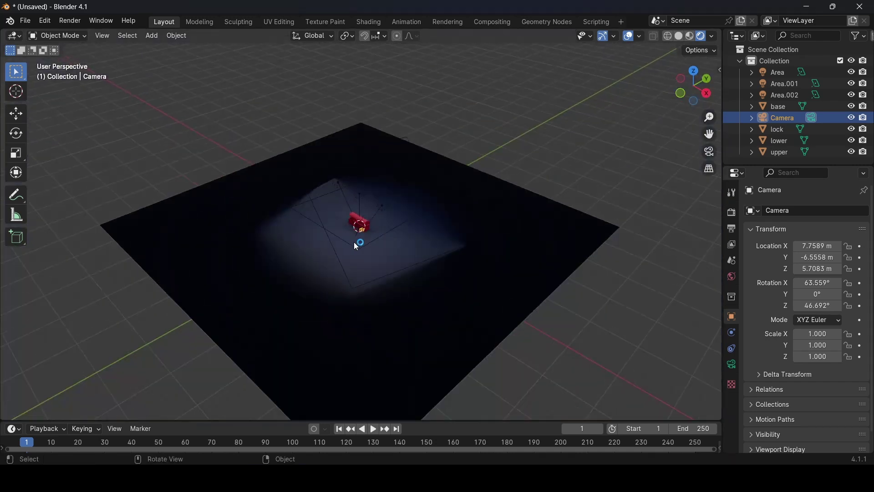
left_click(349, 194)
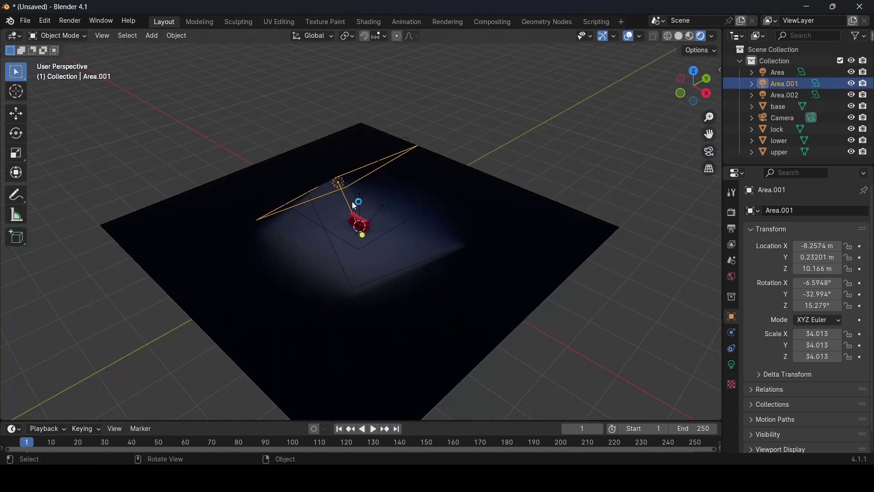
middle_click_drag(351, 201, 384, 186)
key("g")
key("x")
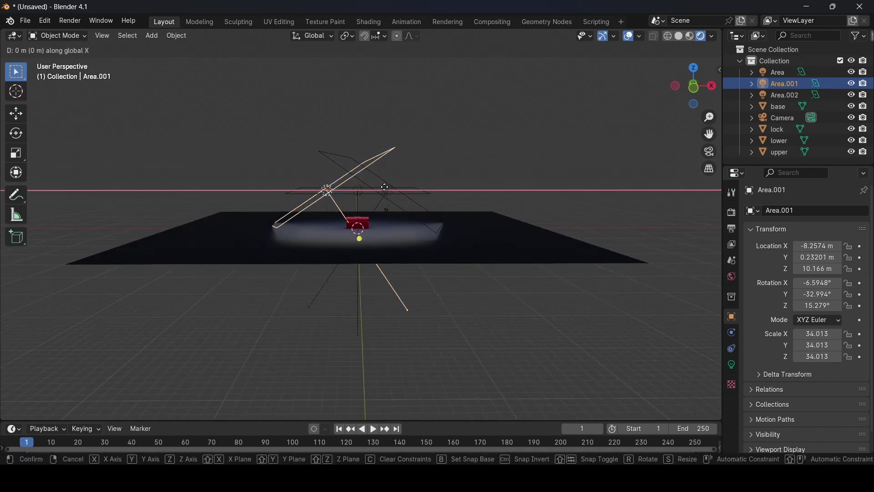
left_click(356, 186)
key("r")
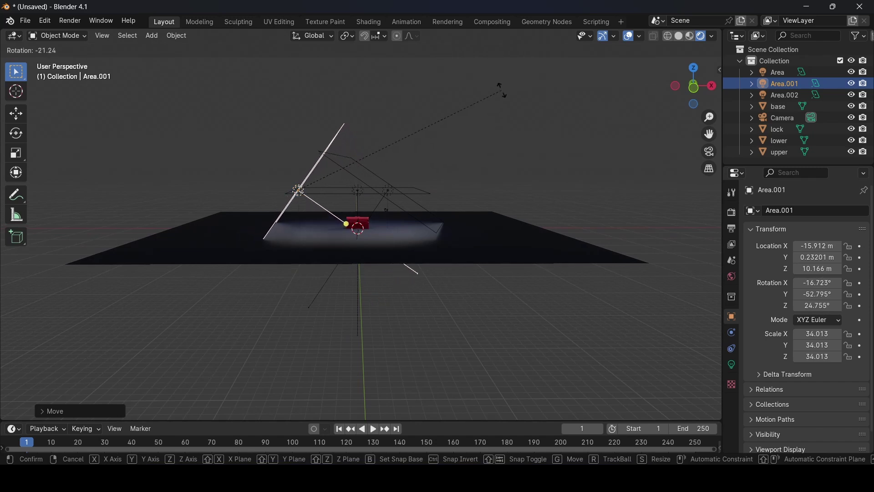
left_click(429, 274)
left_click(384, 269)
Select the camera and check the changed lighting on the chest through the camera view
middle_click_drag(410, 263, 365, 230)
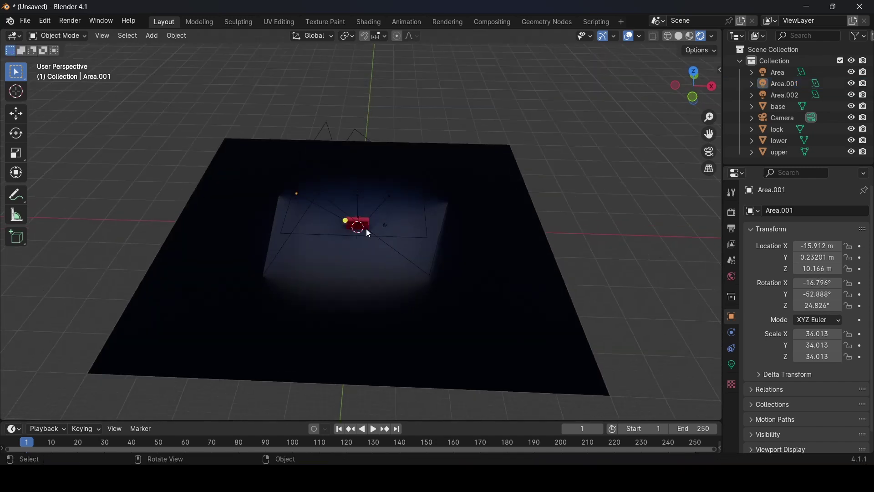
scroll(434, 230, "up", 3)
left_click(432, 230)
key("KP_0")
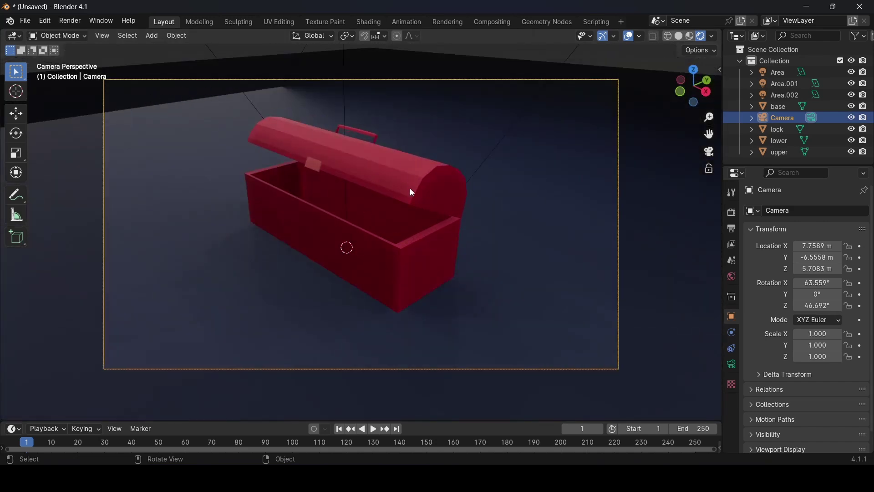
Move the negative-X area light further out to about X -22.4 m and rotate it to aim at the chest, with Y rotation about -61°
scroll(410, 187, "down", 2)
middle_click_drag(403, 231, 152, 128)
left_click(152, 128)
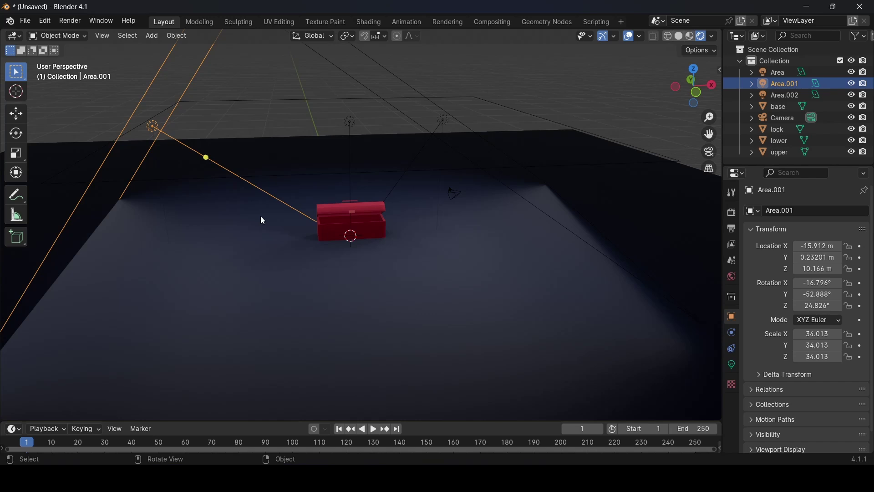
scroll(261, 217, "down", 3)
key("g")
key("x")
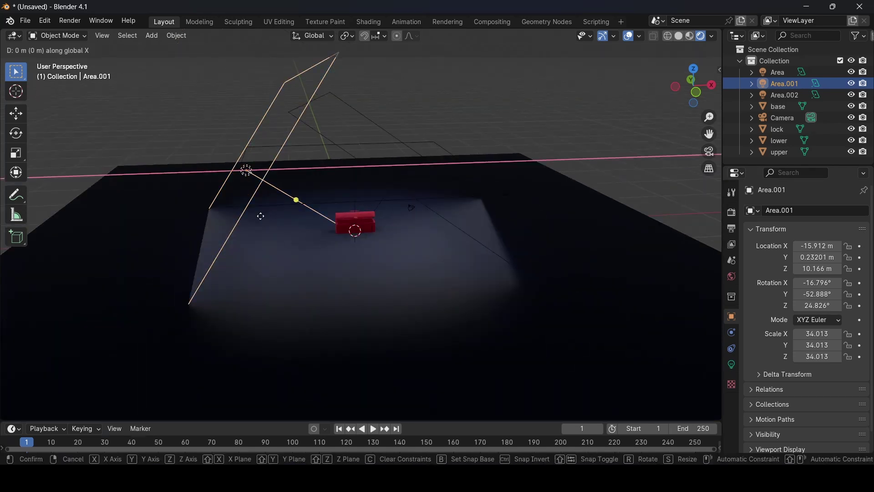
left_click(216, 216)
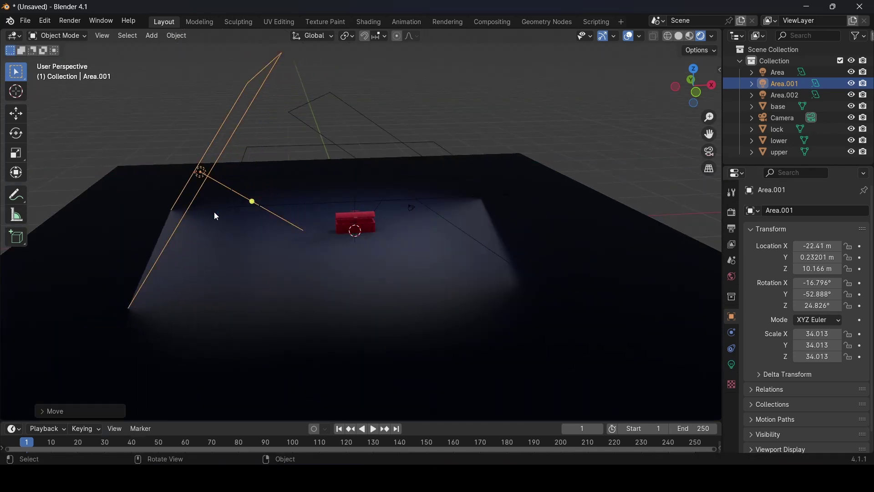
key("r")
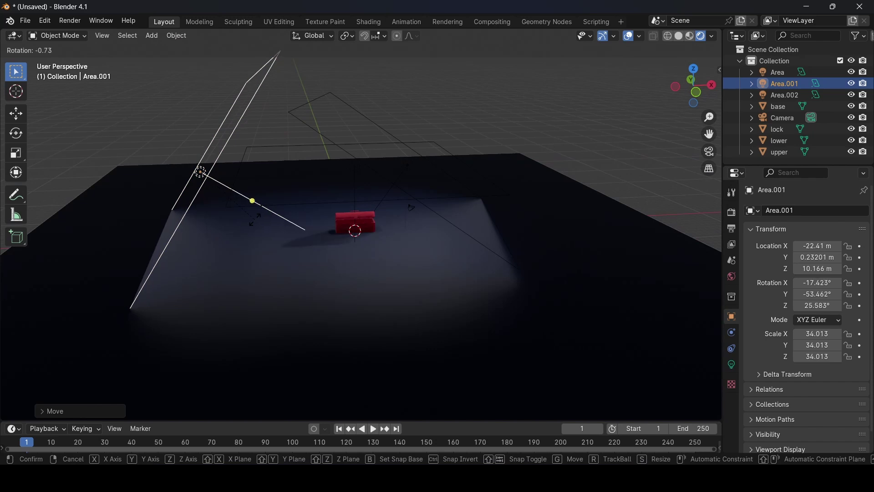
left_click(276, 218)
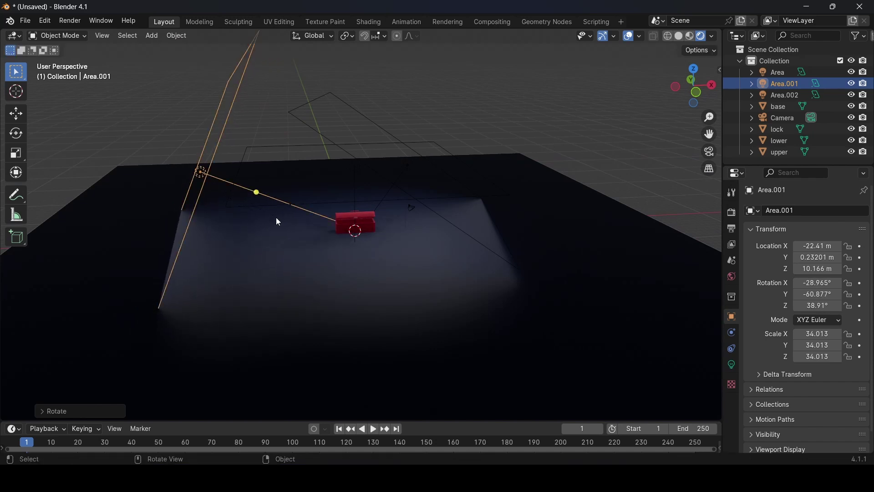
Move the same area light out to about X -29.4 m and re-aim it at the chest, with Y rotation about -66°
middle_click_drag(276, 217, 253, 257)
key("g")
key("x")
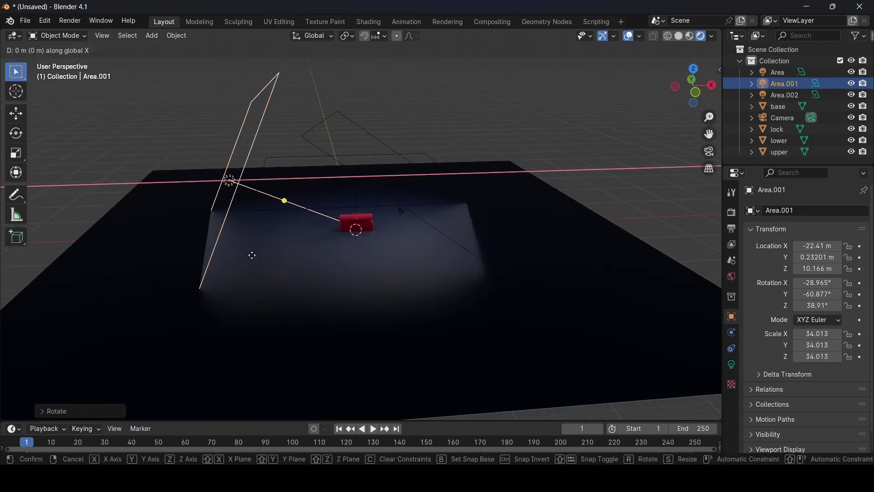
left_click(211, 253)
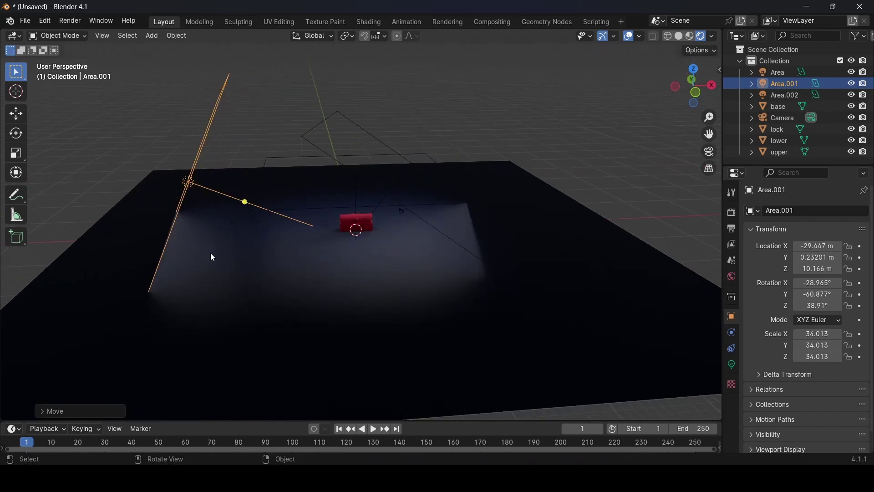
key("r")
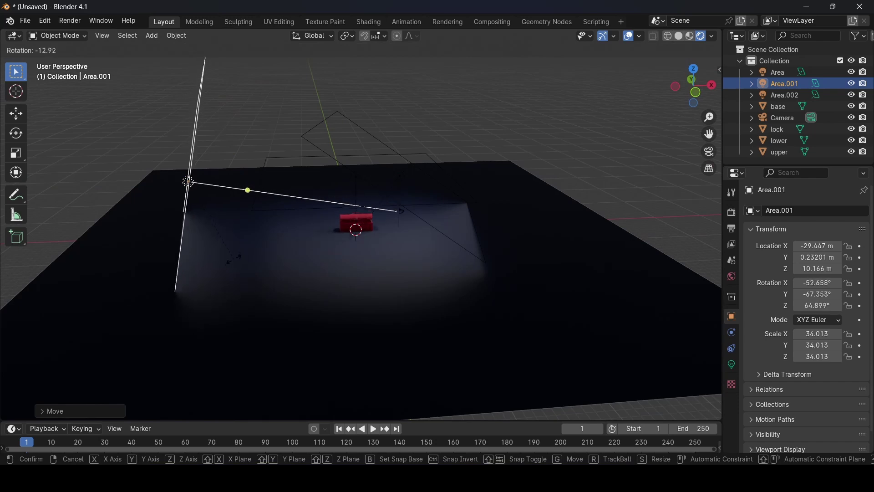
left_click(166, 226)
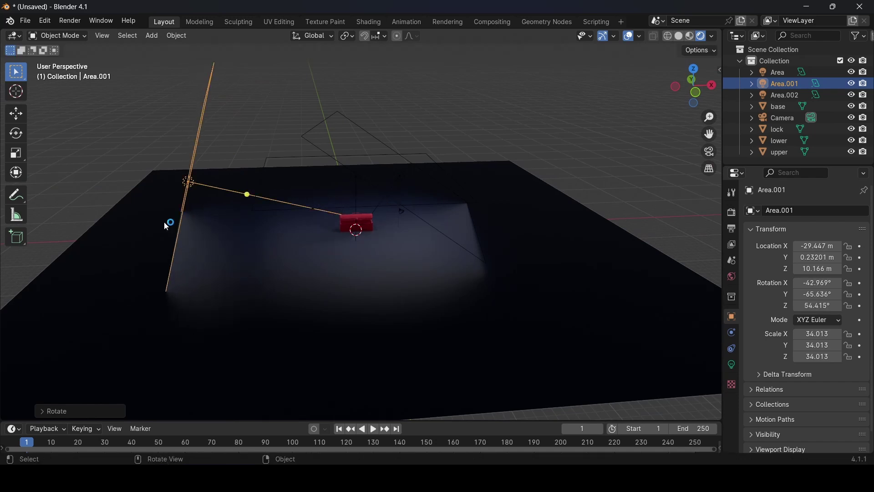
Select the camera and check the re-aimed light's effect on the chest through the camera view
left_click(409, 214)
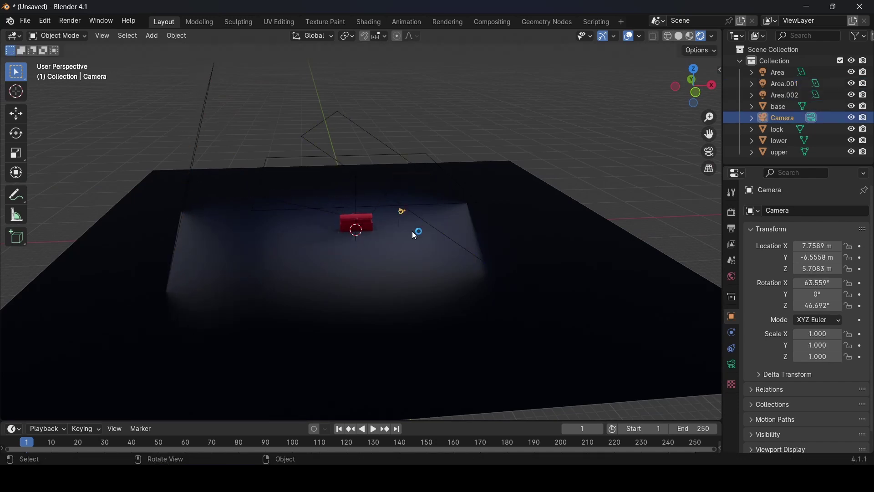
key("KP_0")
key("Home")
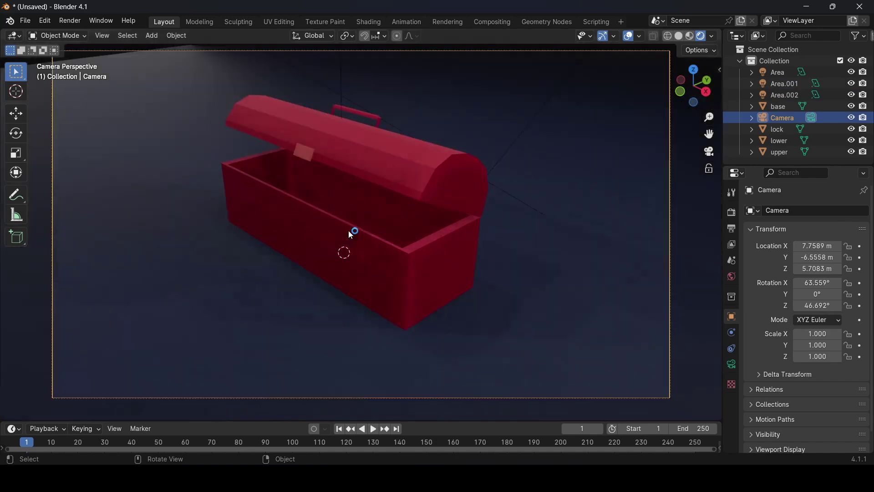
scroll(363, 226, "down", 1)
scroll(267, 201, "down", 5)
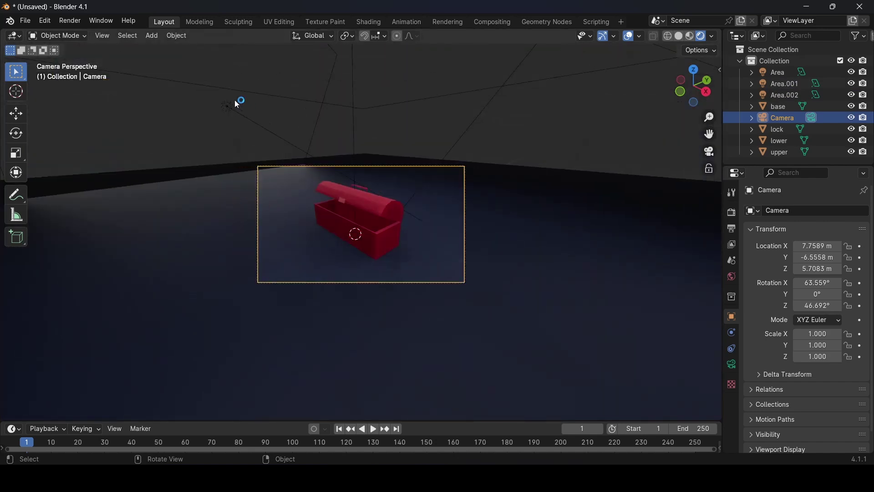
Move the negative-X area light further out along X to about -34.1 m
left_click(236, 103)
scroll(231, 222, "down", 1)
middle_click_drag(232, 222, 296, 228)
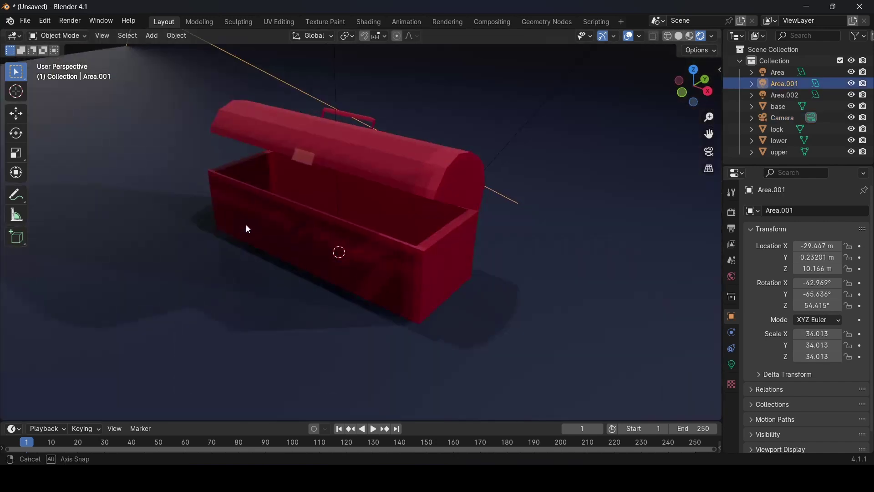
scroll(297, 227, "down", 10)
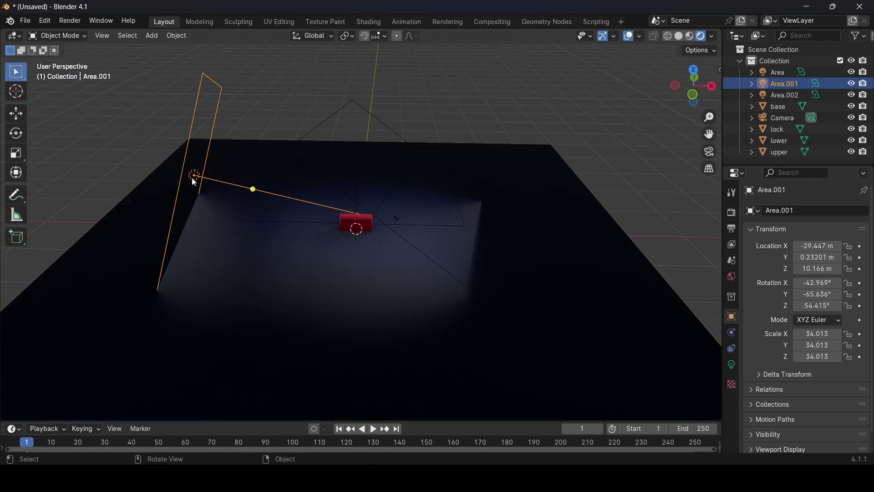
key("g")
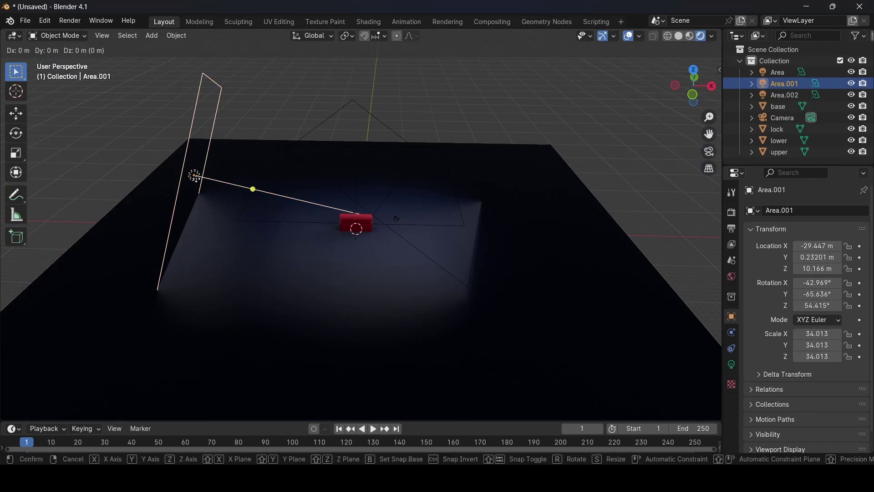
key("x")
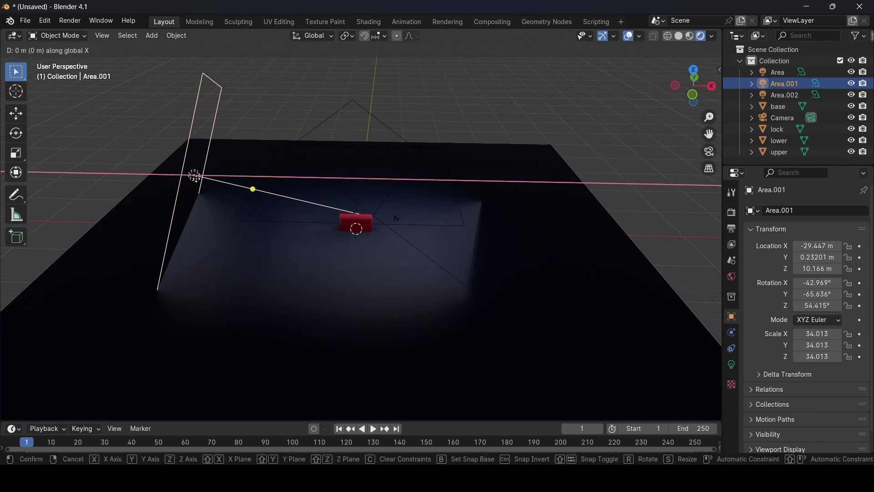
left_click(173, 182)
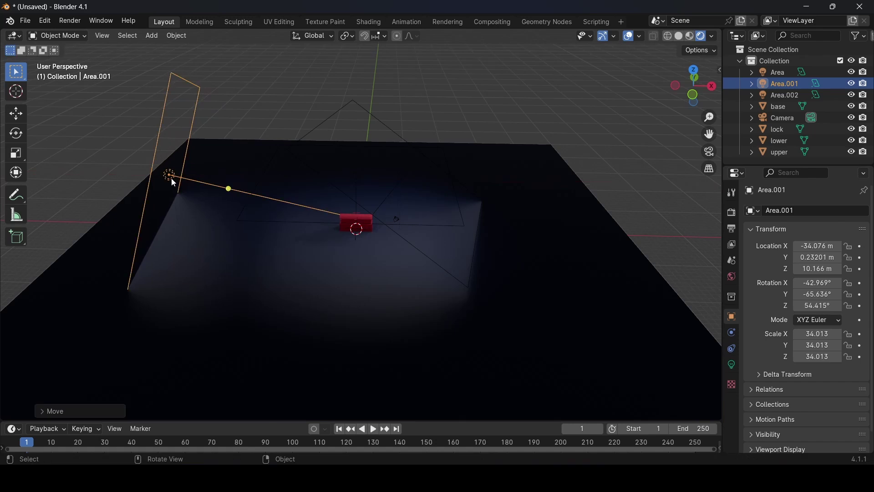
Select the camera and examine the chest's lighting through the camera view, close up and from further out
left_click(397, 220)
key("KP_0")
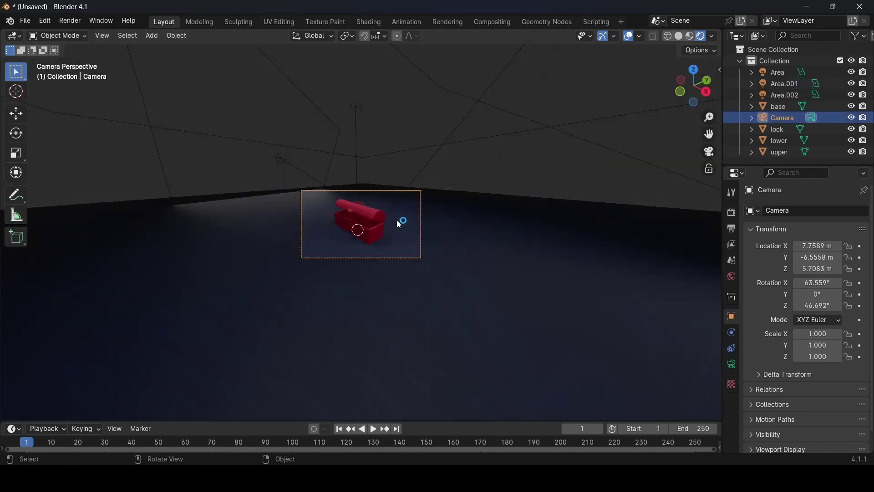
scroll(397, 220, "up", 5)
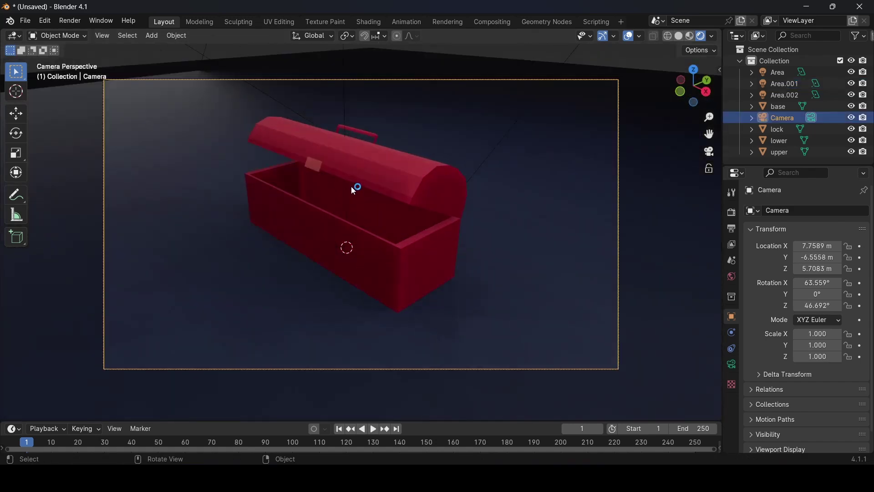
scroll(351, 188, "up", 2)
scroll(362, 210, "down", 3)
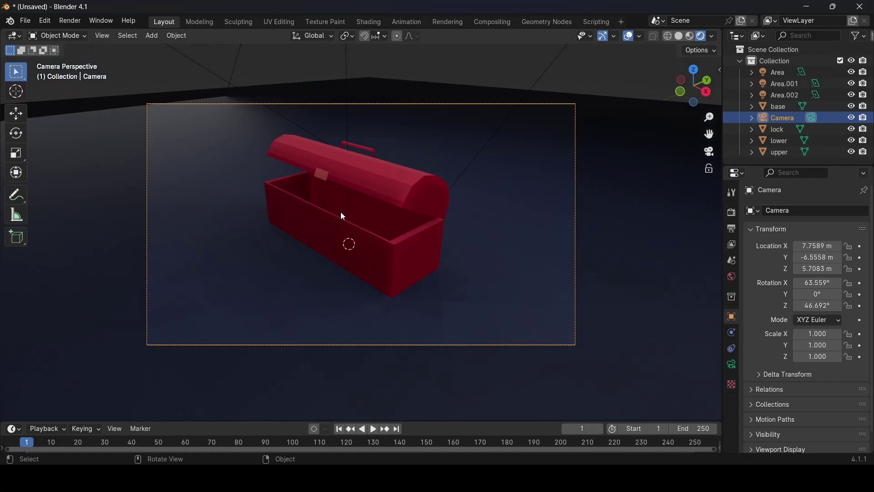
scroll(343, 214, "down", 2)
scroll(344, 215, "up", 4)
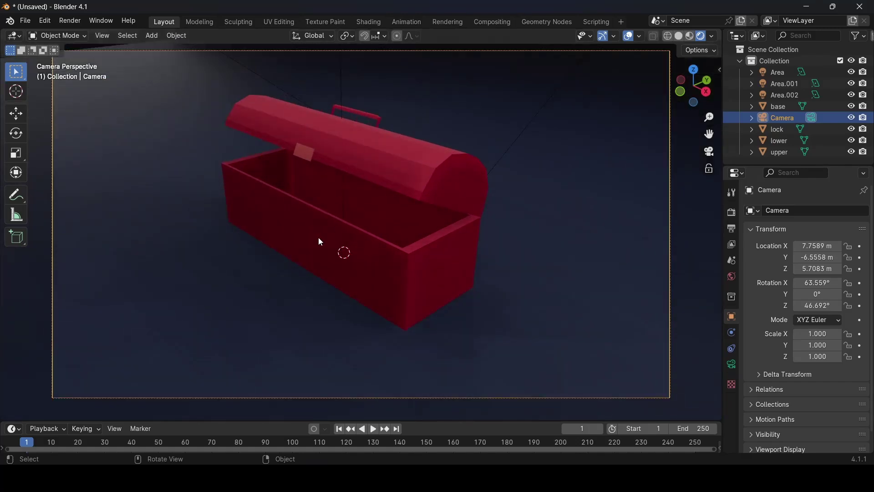
scroll(321, 239, "down", 3)
scroll(328, 244, "down", 4)
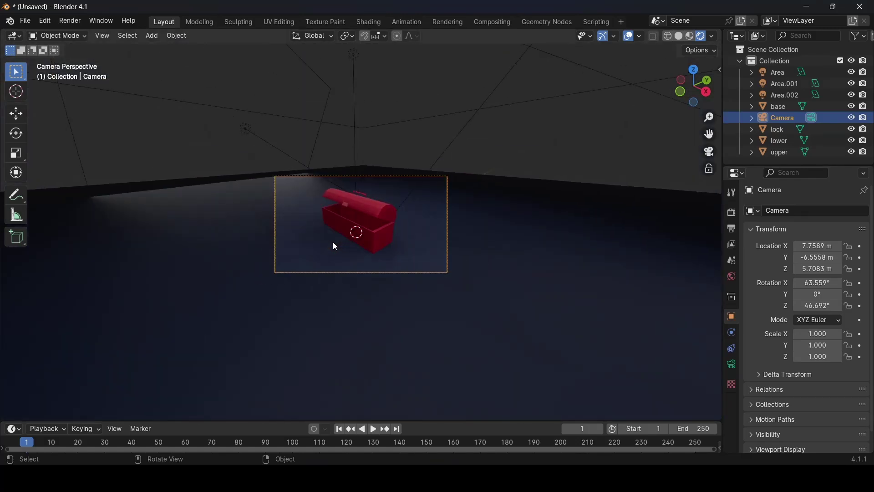
Duplicate the overhead area light and place the copy in front of the chest along Y, at about -34.5 m
middle_click_drag(335, 247, 408, 182)
scroll(357, 236, "down", 4)
scroll(361, 199, "up", 3)
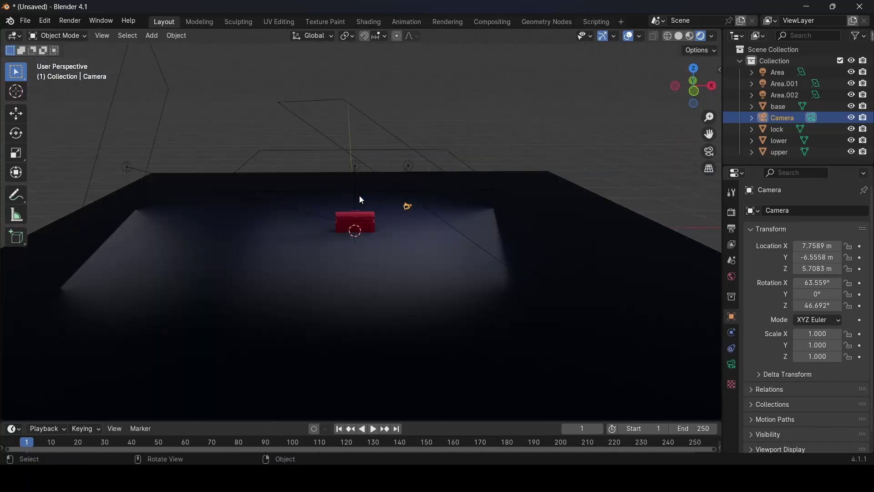
left_click(356, 167)
left_click(358, 170)
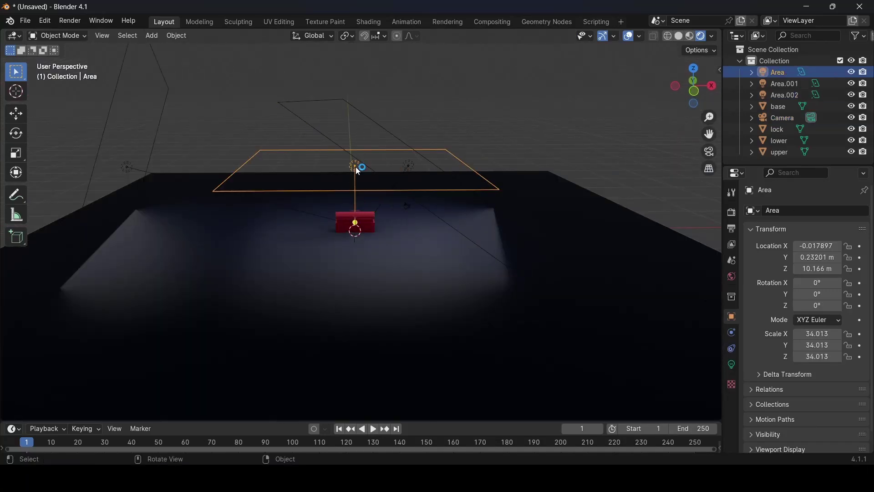
key("shift+d")
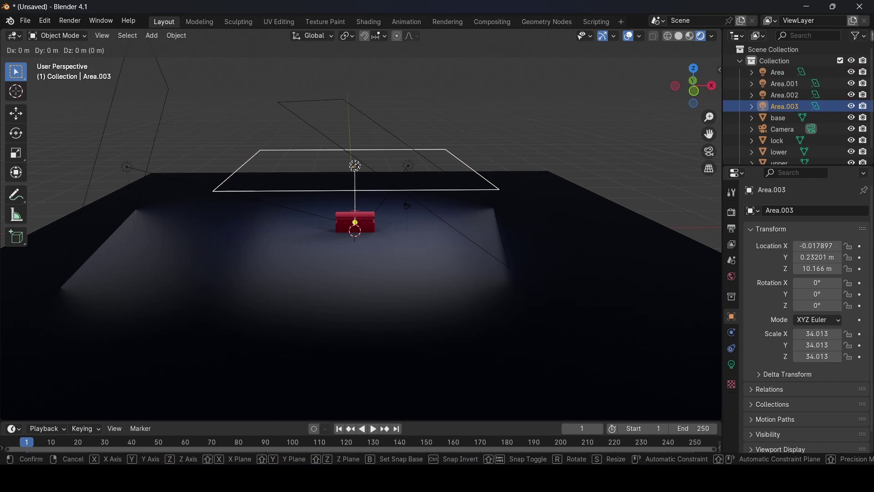
key("y")
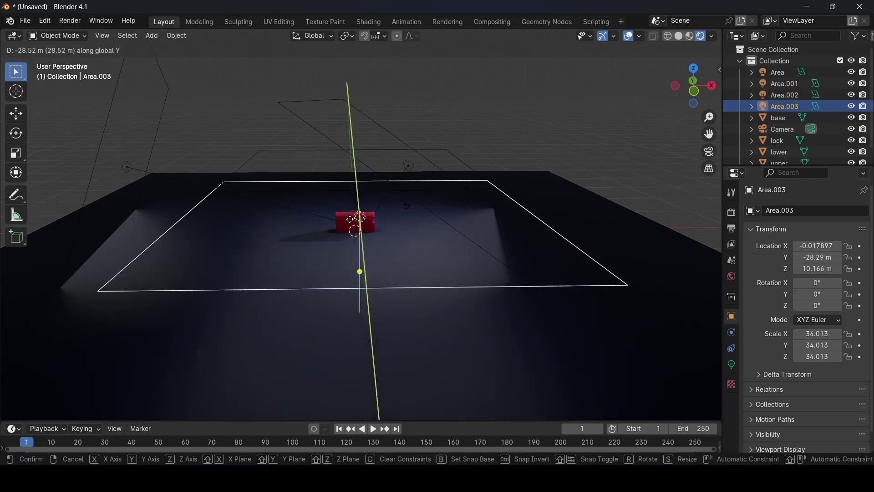
left_click(355, 243)
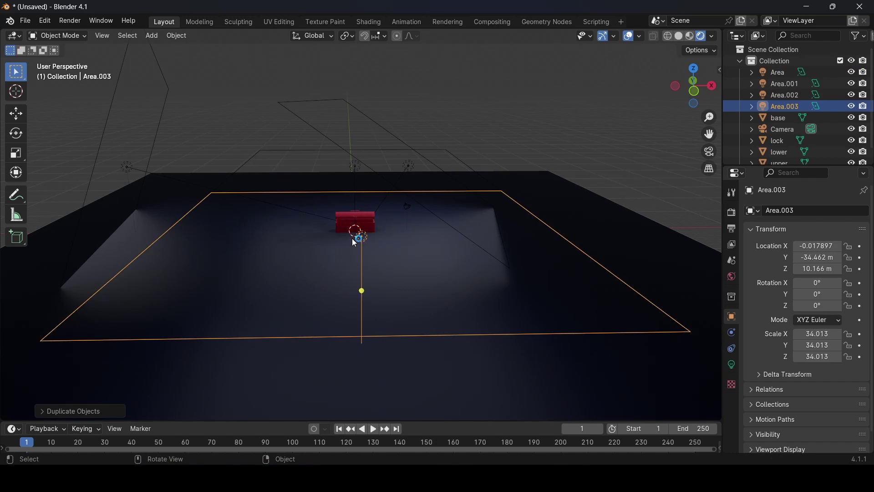
Rotate the duplicated front area light to aim at the chest, with X rotation about 75°
middle_click_drag(353, 239, 301, 250)
key("r")
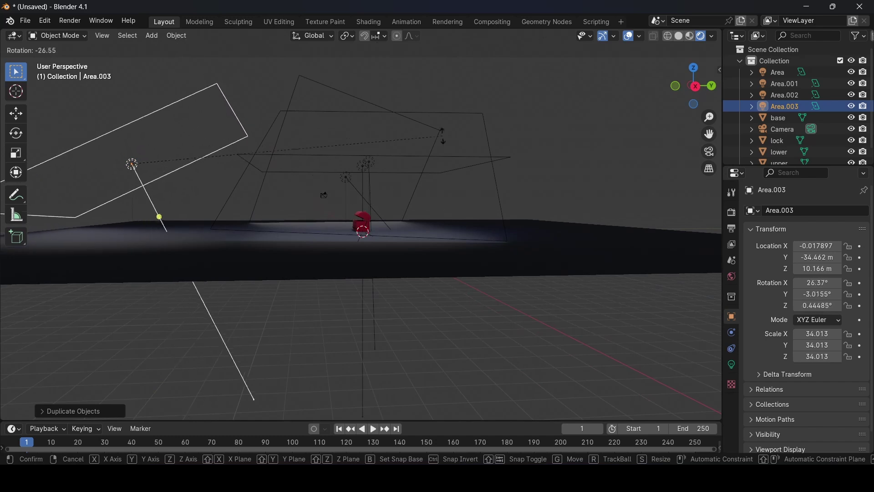
left_click(493, 338)
key("r")
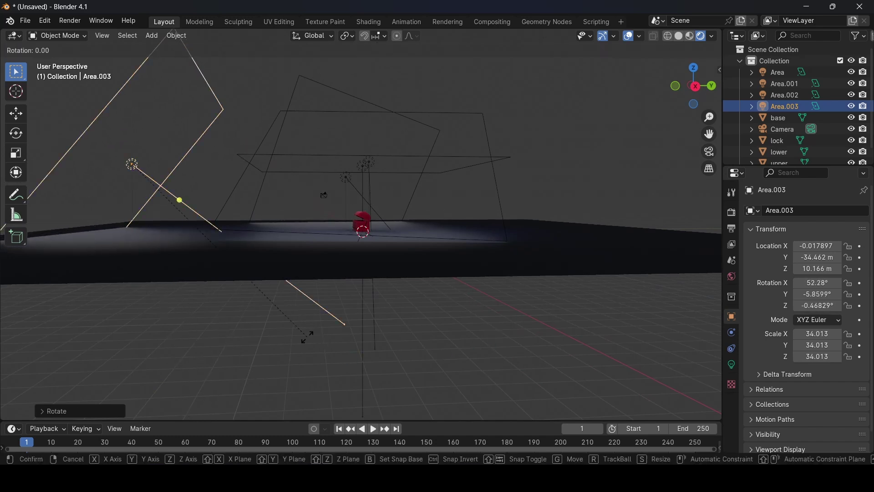
left_click(409, 288)
left_click(454, 322)
Select the camera and check the front light's effect on the chest through the camera view
middle_click_drag(455, 323, 380, 220)
scroll(380, 220, "up", 3)
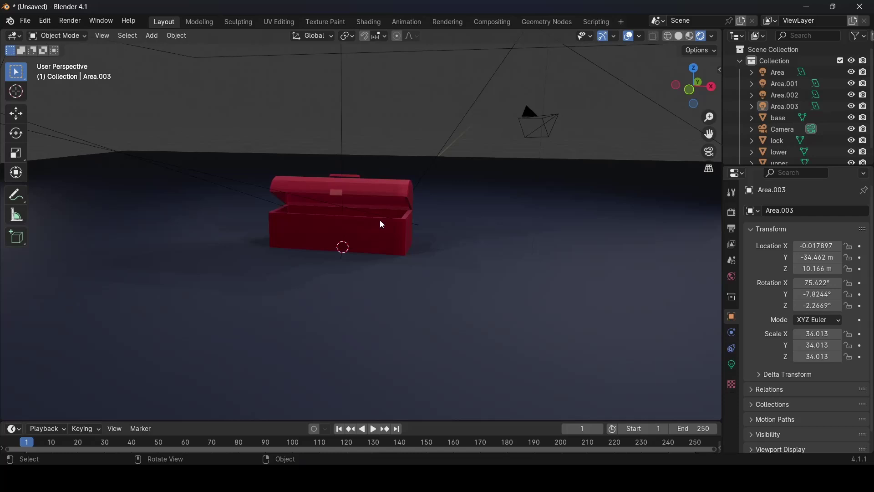
left_click(536, 125)
key("KP_0")
scroll(344, 190, "up", 2)
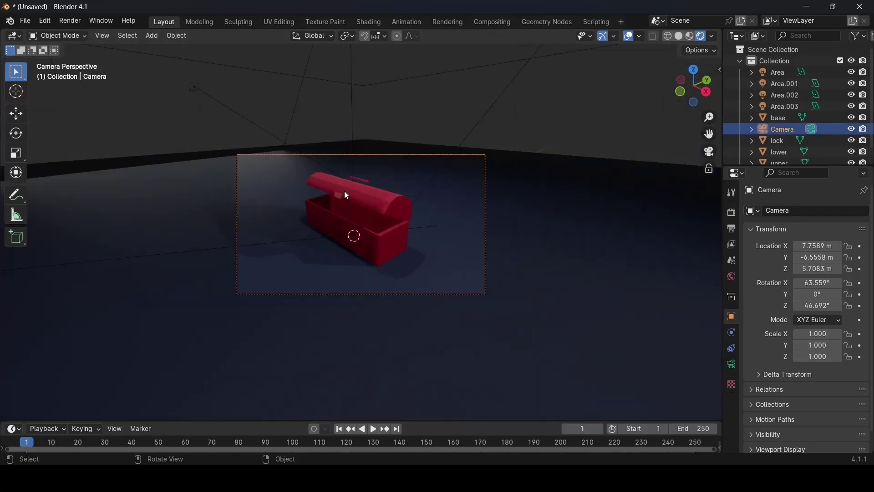
scroll(365, 203, "up", 5)
scroll(370, 203, "down", 3)
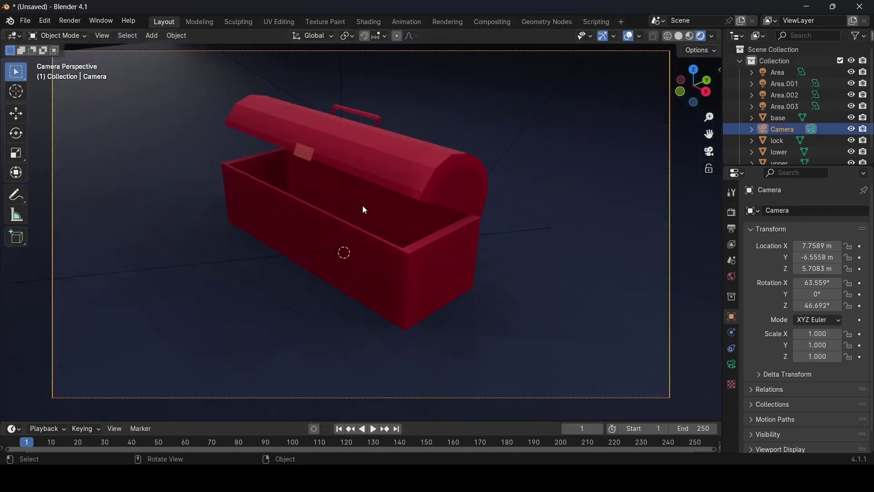
Set the power of the front area light to 2000 W
key("KP_0")
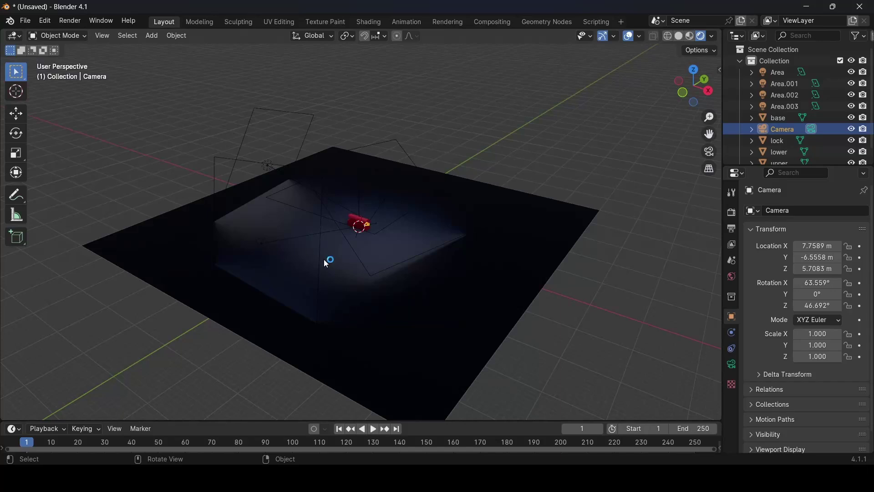
middle_click_drag(325, 263, 282, 241)
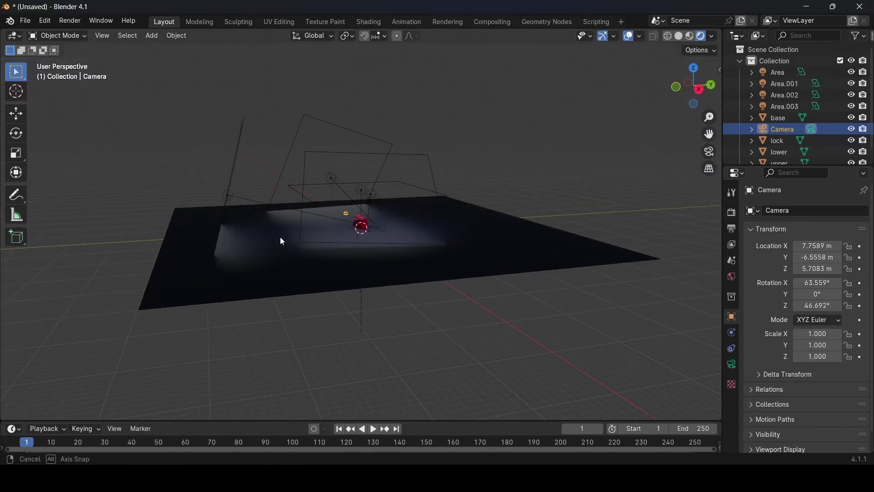
left_click(228, 194)
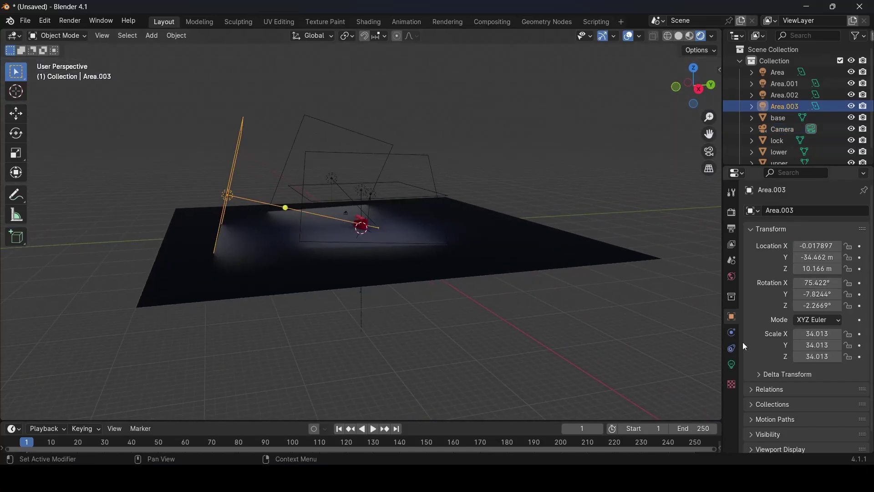
left_click(731, 364)
left_click(818, 288)
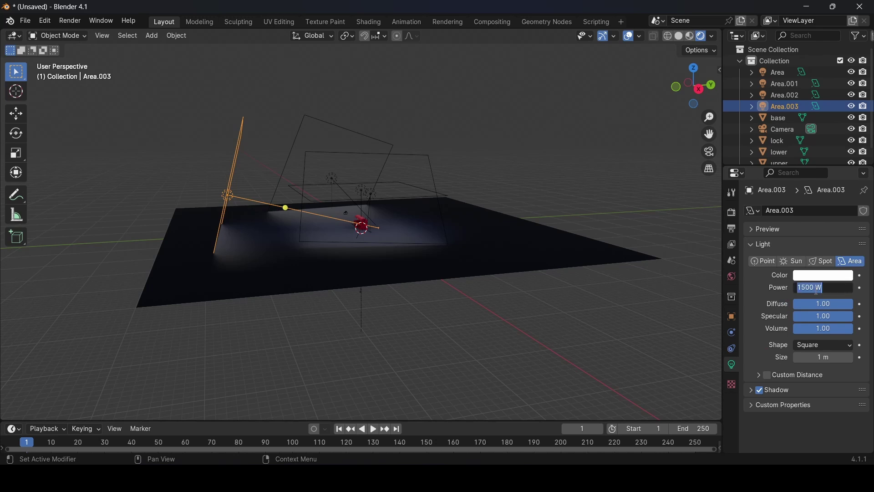
left_click_drag(813, 289, 782, 293)
type("2000")
key("Return")
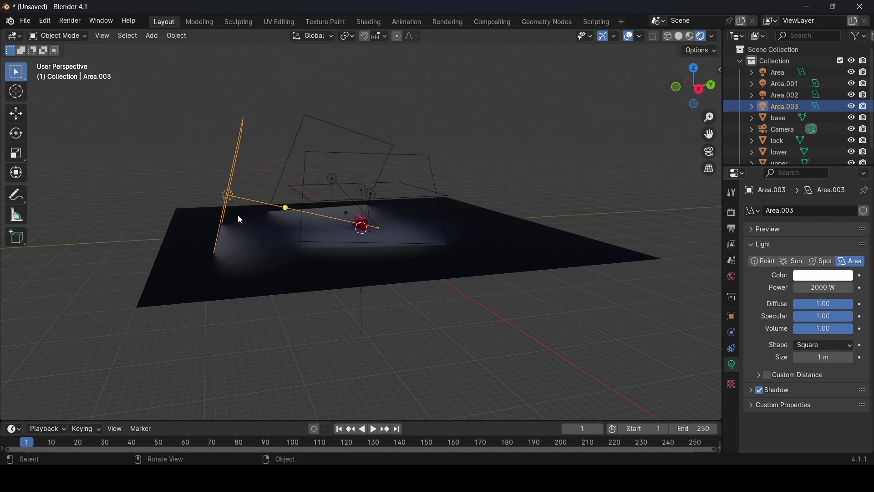
Move the front area light freely closer to the chest and deselect it
key("g")
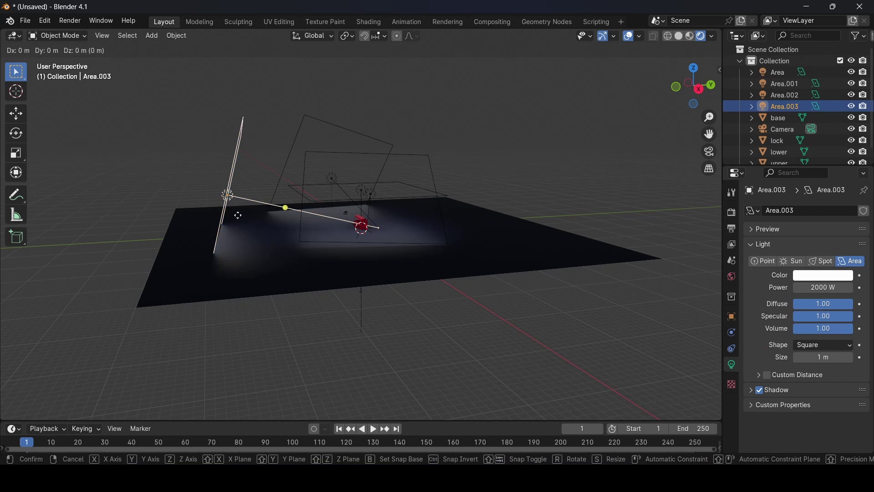
left_click(312, 222)
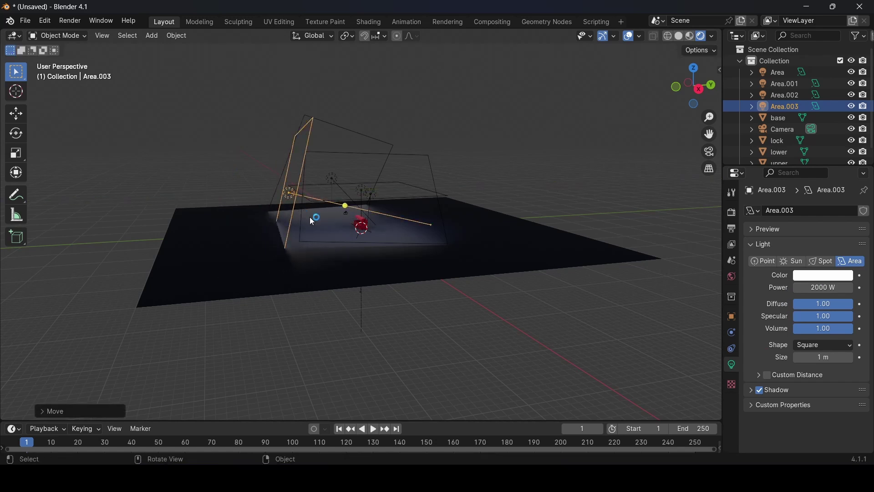
left_click(445, 315)
Select the camera and inspect the brighter, closer front light on the chest through the camera view
scroll(444, 315, "up", 5)
left_click(315, 197)
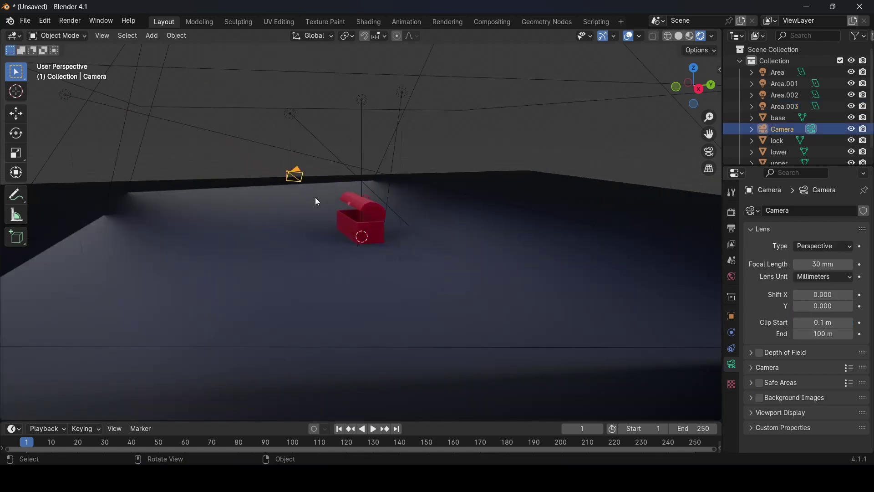
key("KP_0")
scroll(404, 239, "up", 6)
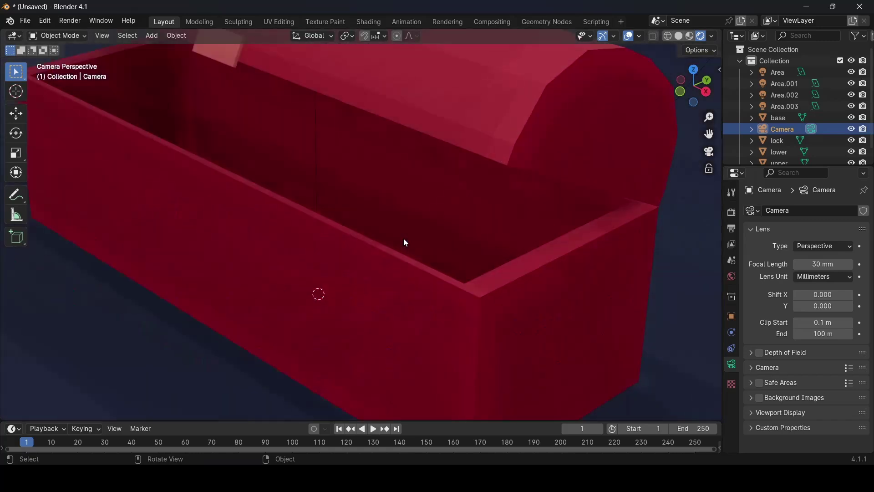
scroll(404, 239, "down", 6)
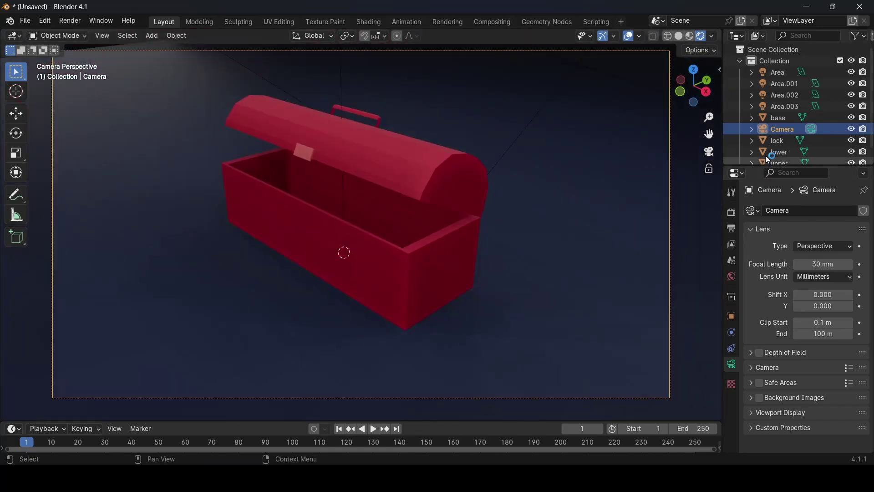
Switch the render engine to Cycles and set the render device to GPU Compute
left_click(735, 213)
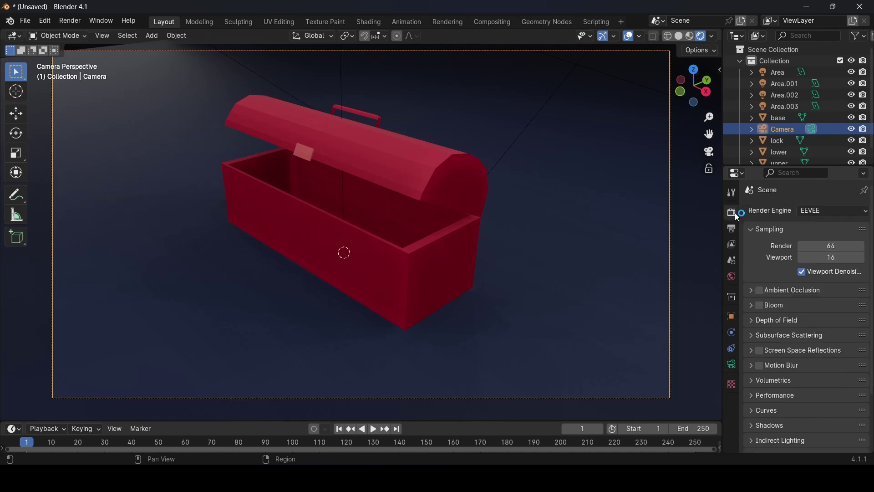
left_click(824, 211)
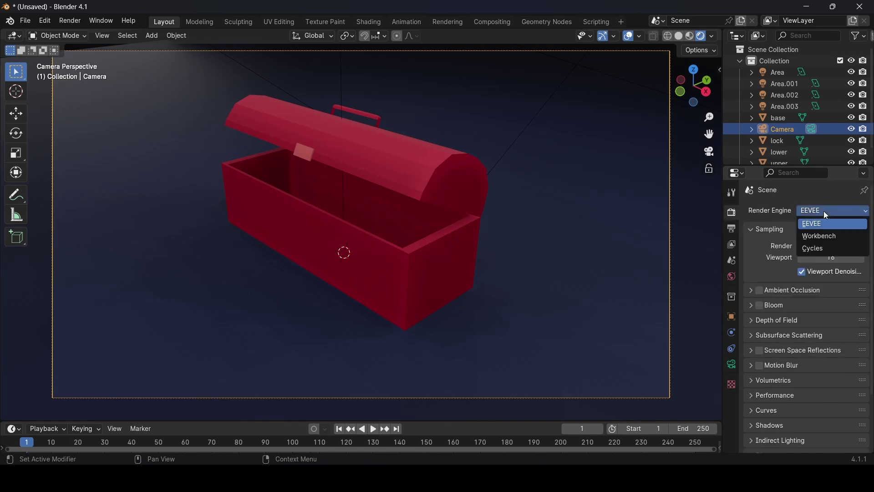
left_click(820, 247)
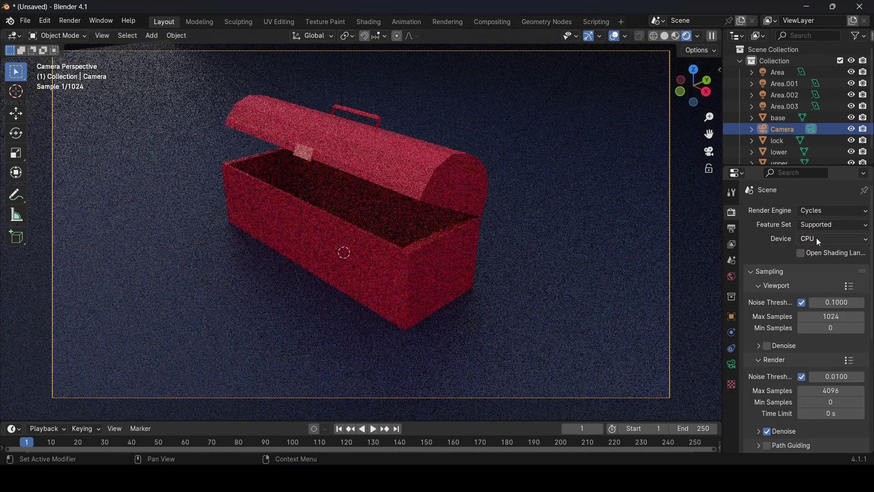
left_click(816, 238)
left_click(821, 267)
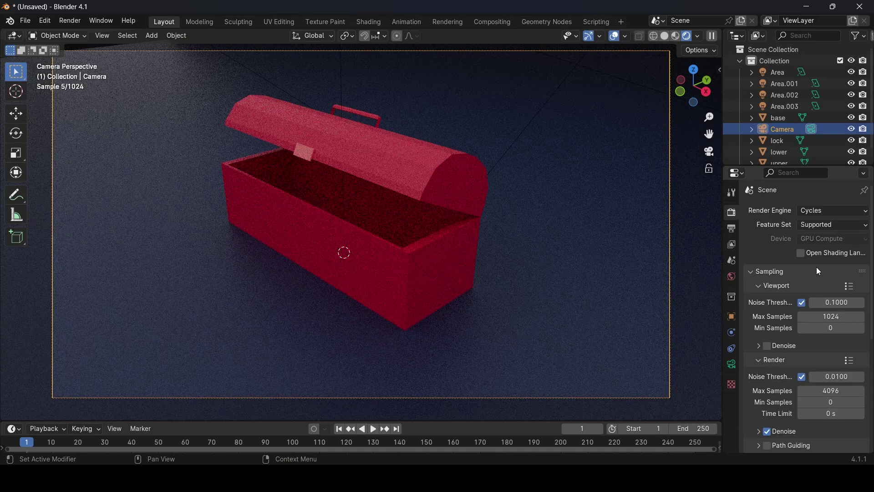
Set the viewport max samples to 512 and enable viewport denoising
left_click(835, 316)
double_click(813, 318)
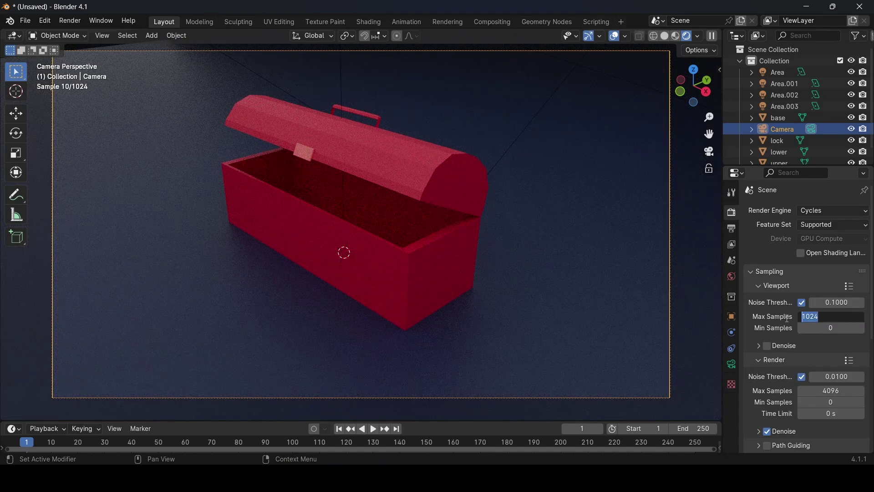
type("512")
key("Return")
left_click(768, 347)
Set the tile size in the render performance memory settings to 512
scroll(765, 364, "down", 5)
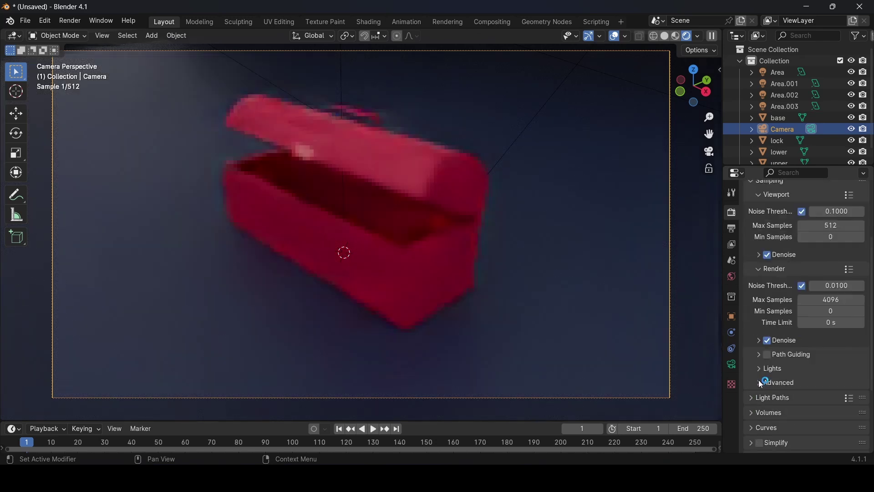
scroll(761, 384, "down", 5)
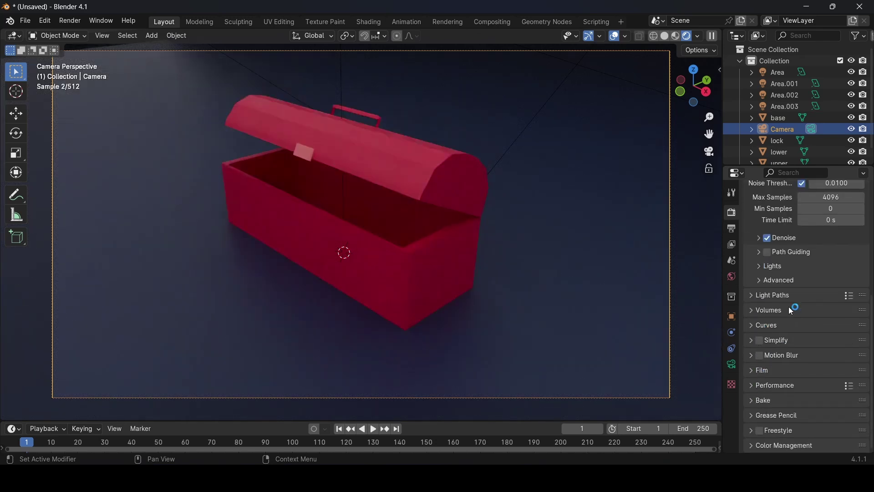
left_click(754, 386)
scroll(770, 389, "down", 5)
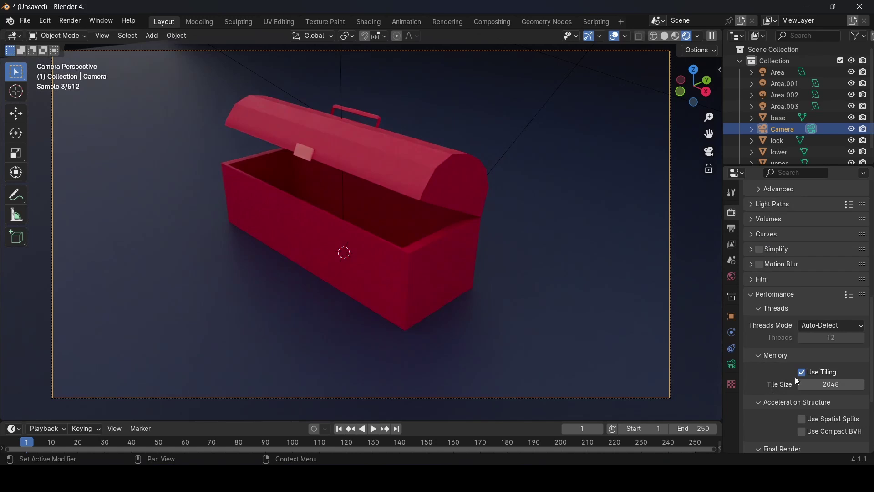
left_click(834, 386)
left_click(834, 387)
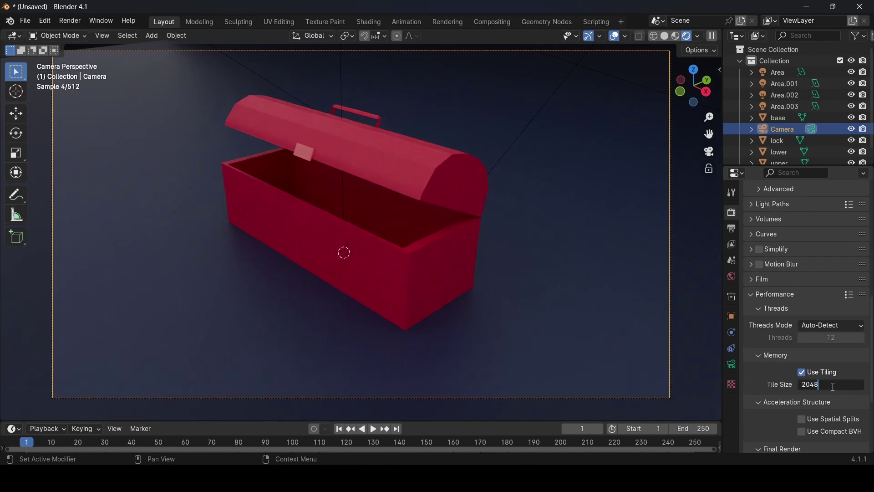
key("ctrl+a")
type("8192")
key("Return")
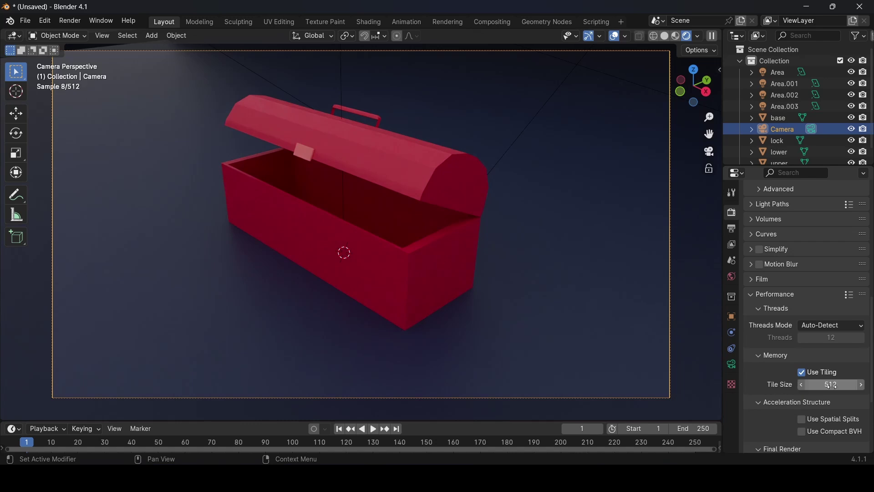
Collapse the Memory, Acceleration Structure and Final Render settings and the whole Performance section
left_click(763, 358)
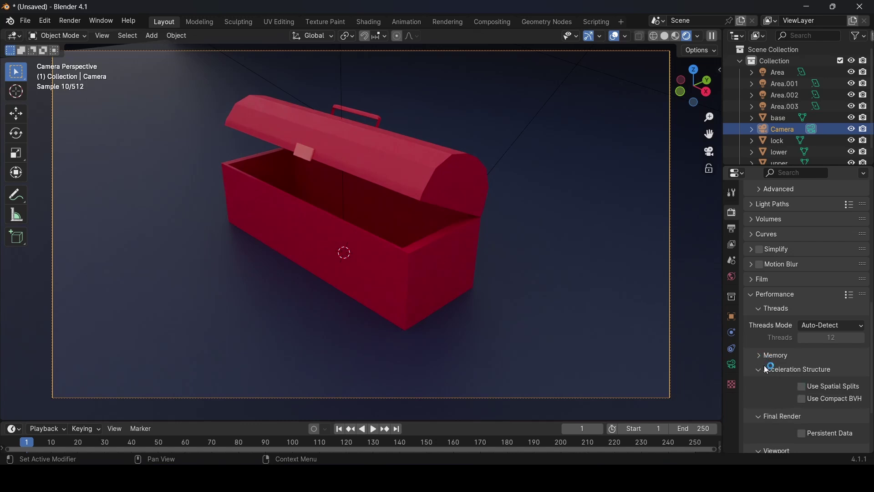
left_click(762, 368)
left_click(768, 385)
scroll(781, 396, "down", 2)
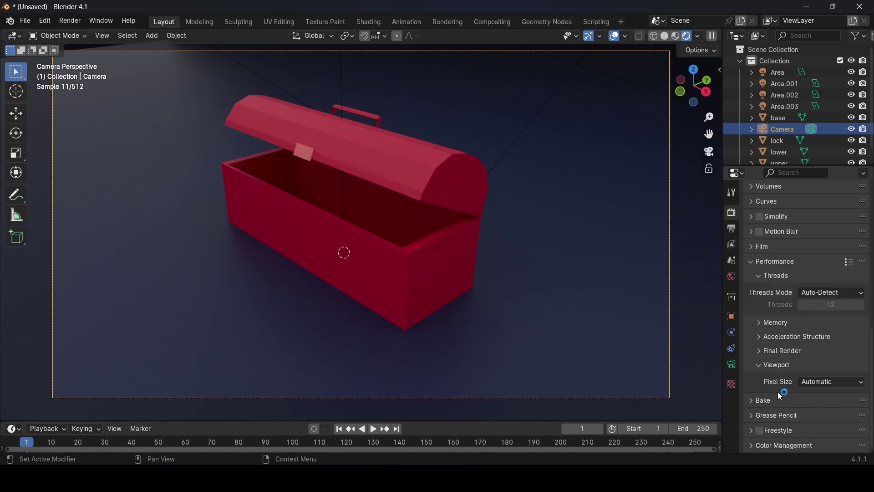
left_click(752, 264)
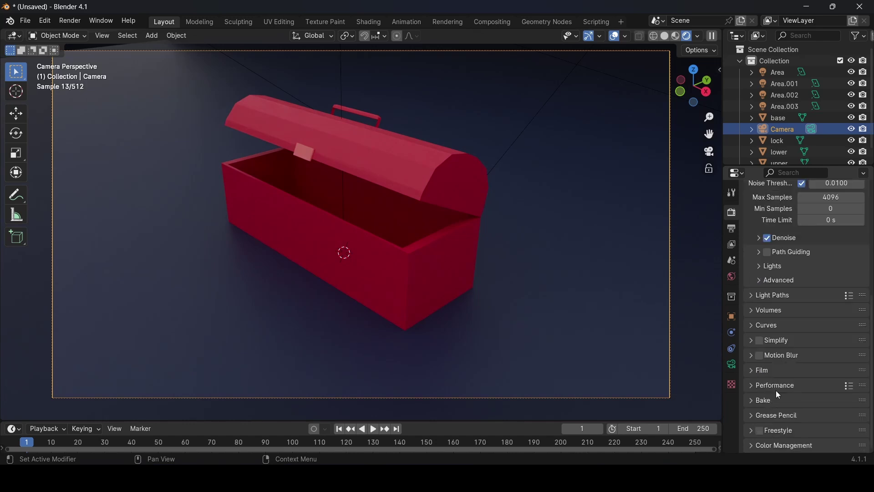
Expand the color management settings and try the Medium High Contrast and High Contrast looks
left_click(752, 446)
scroll(789, 417, "down", 7)
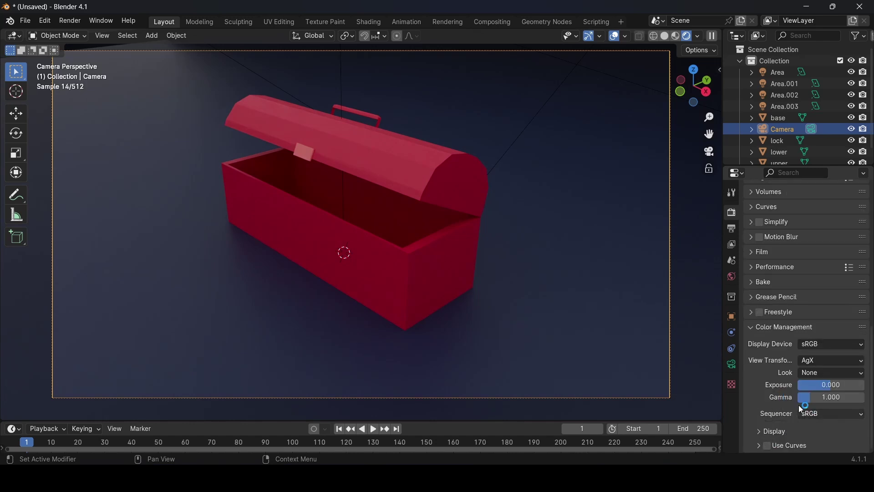
left_click(810, 370)
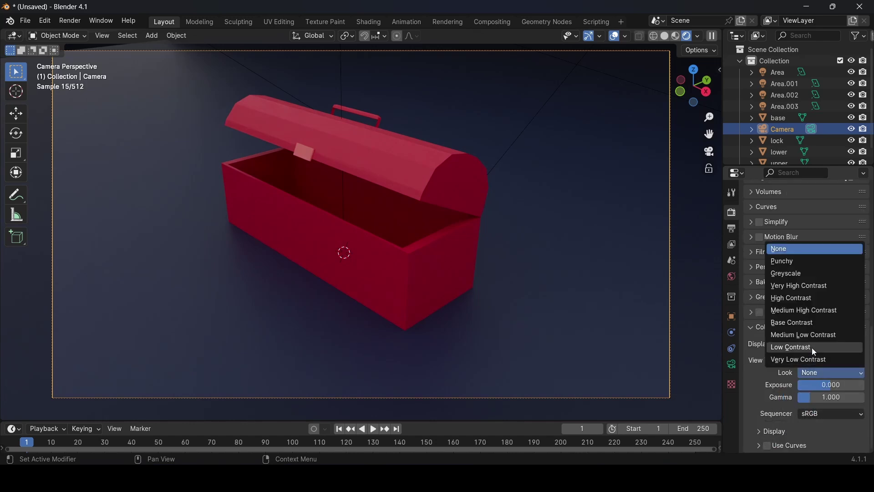
left_click(860, 311)
left_click(819, 373)
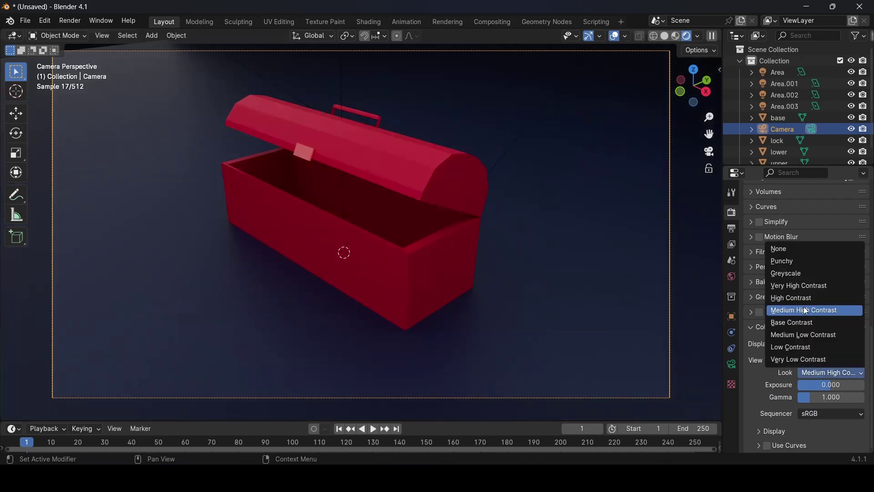
left_click(803, 297)
Set the color management look to Base Contrast and raise the exposure to 1.477
left_click(820, 373)
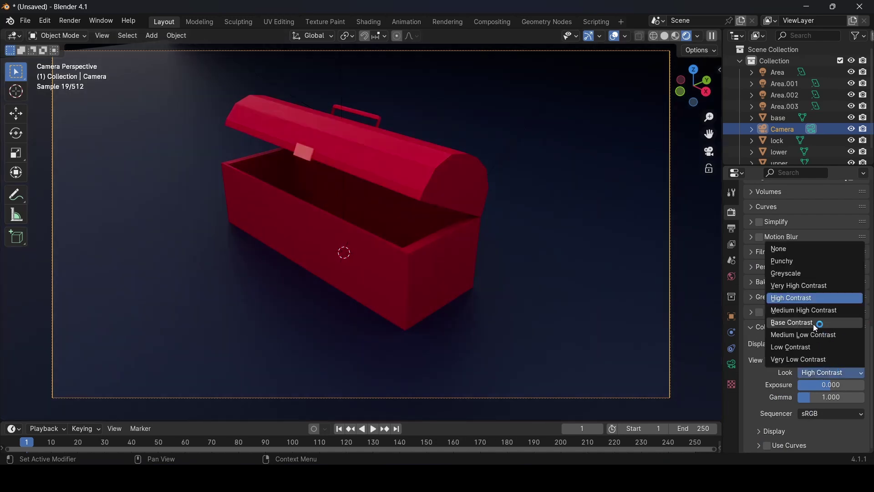
left_click(794, 322)
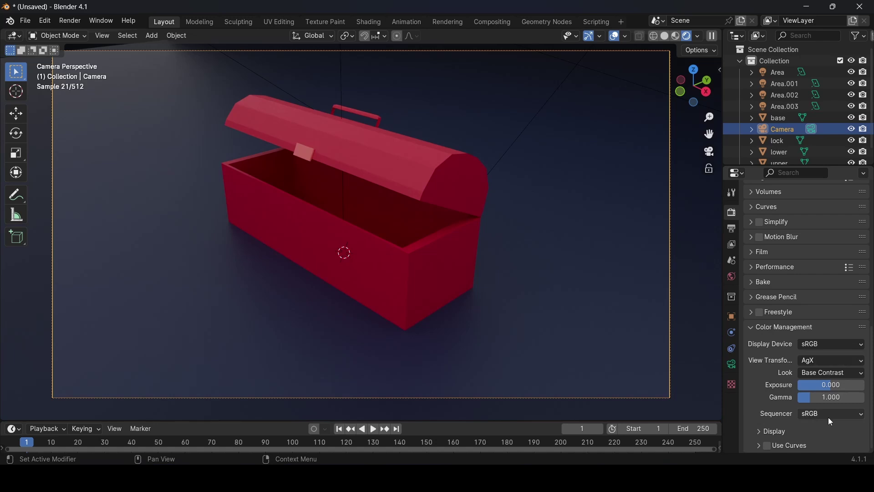
left_click_drag(831, 384, 740, 375)
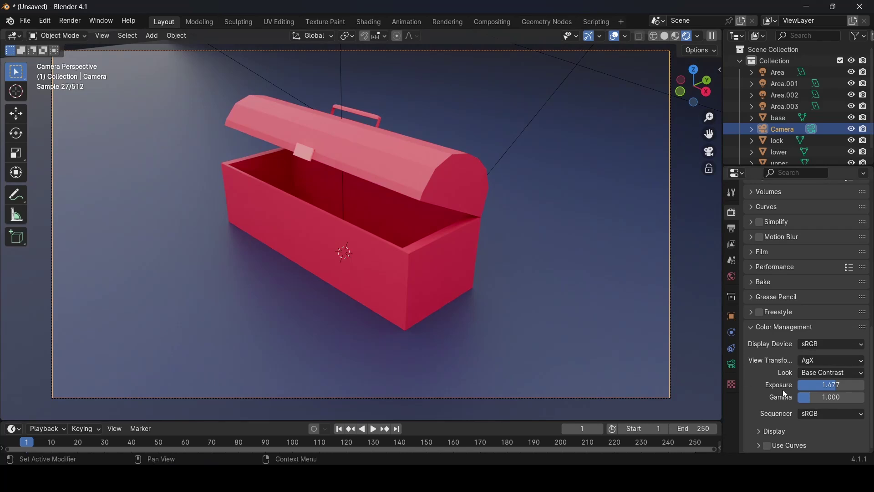
scroll(761, 382, "up", 15)
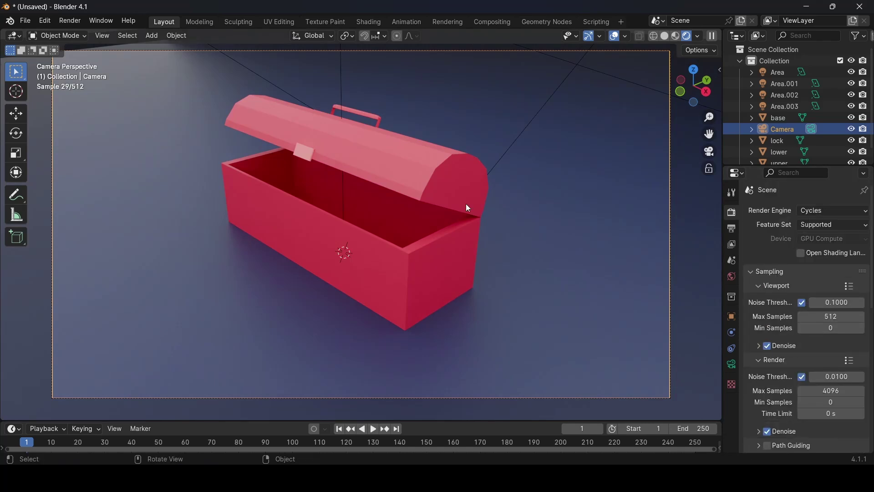
Render the scene as a still image and bring up the save options for the result
left_click(76, 22)
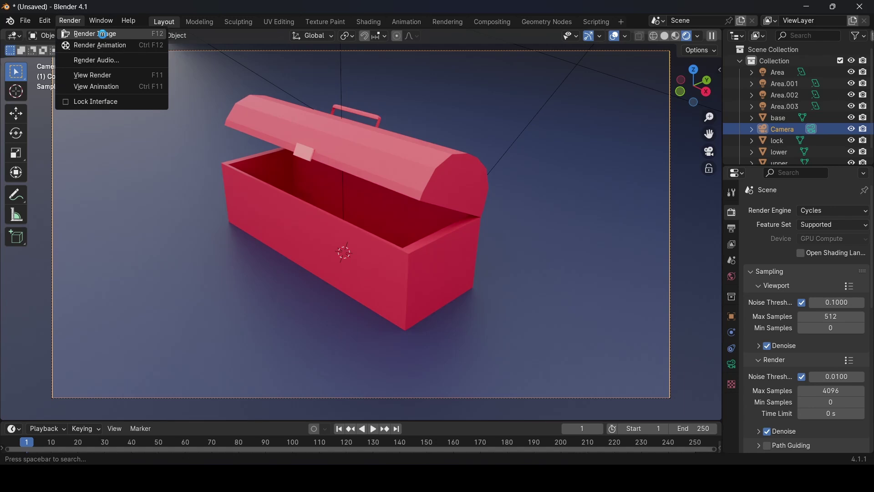
left_click(102, 34)
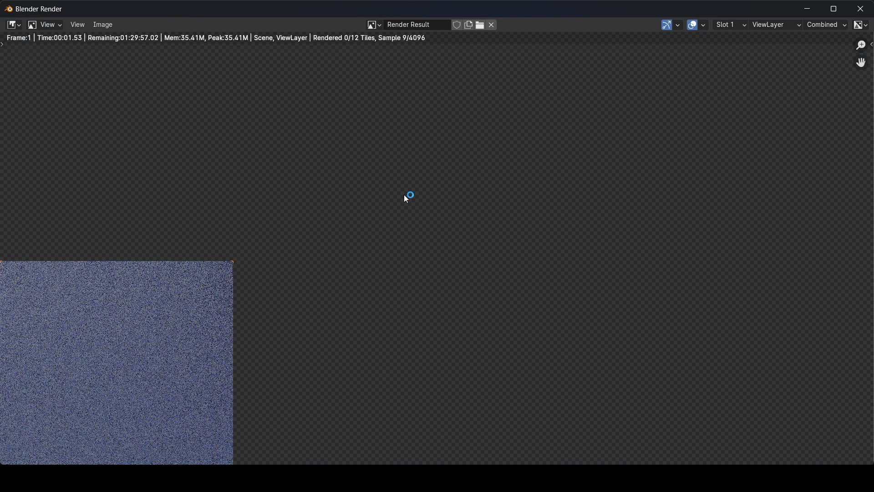
left_click(98, 26)
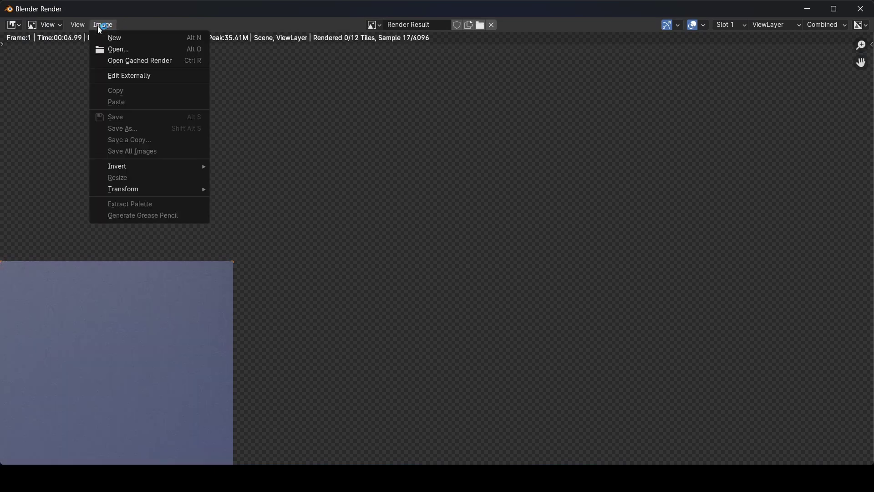